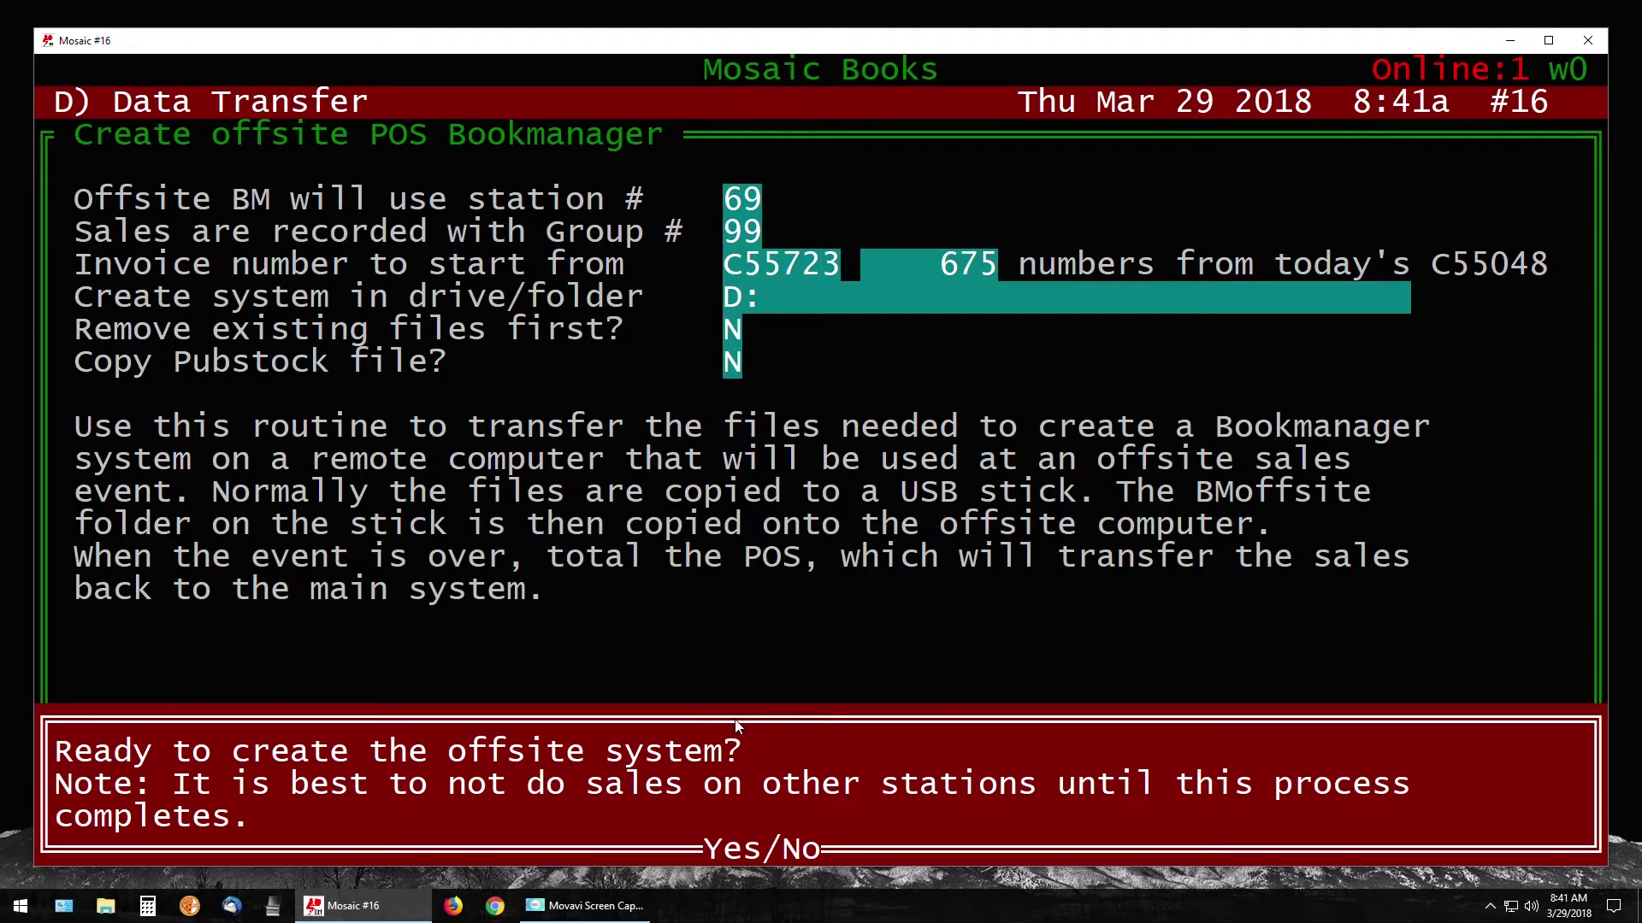
# - Confirm creating the offsite Bookmanager system on drive D: and return to the main options
pyautogui.press('y')
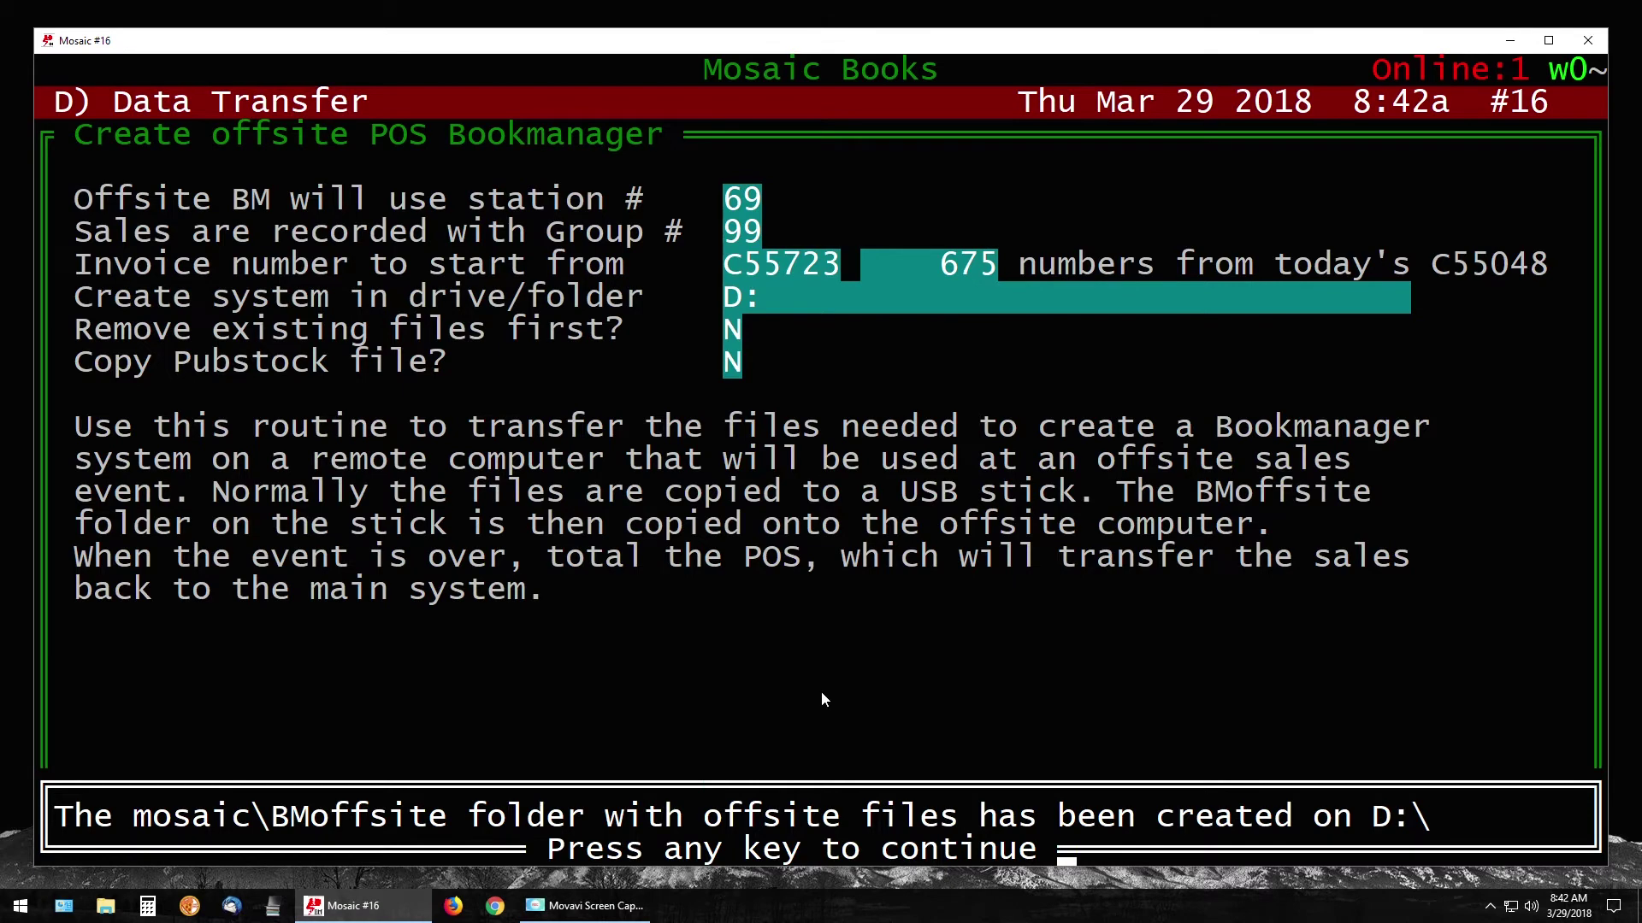
pyautogui.press('Return')
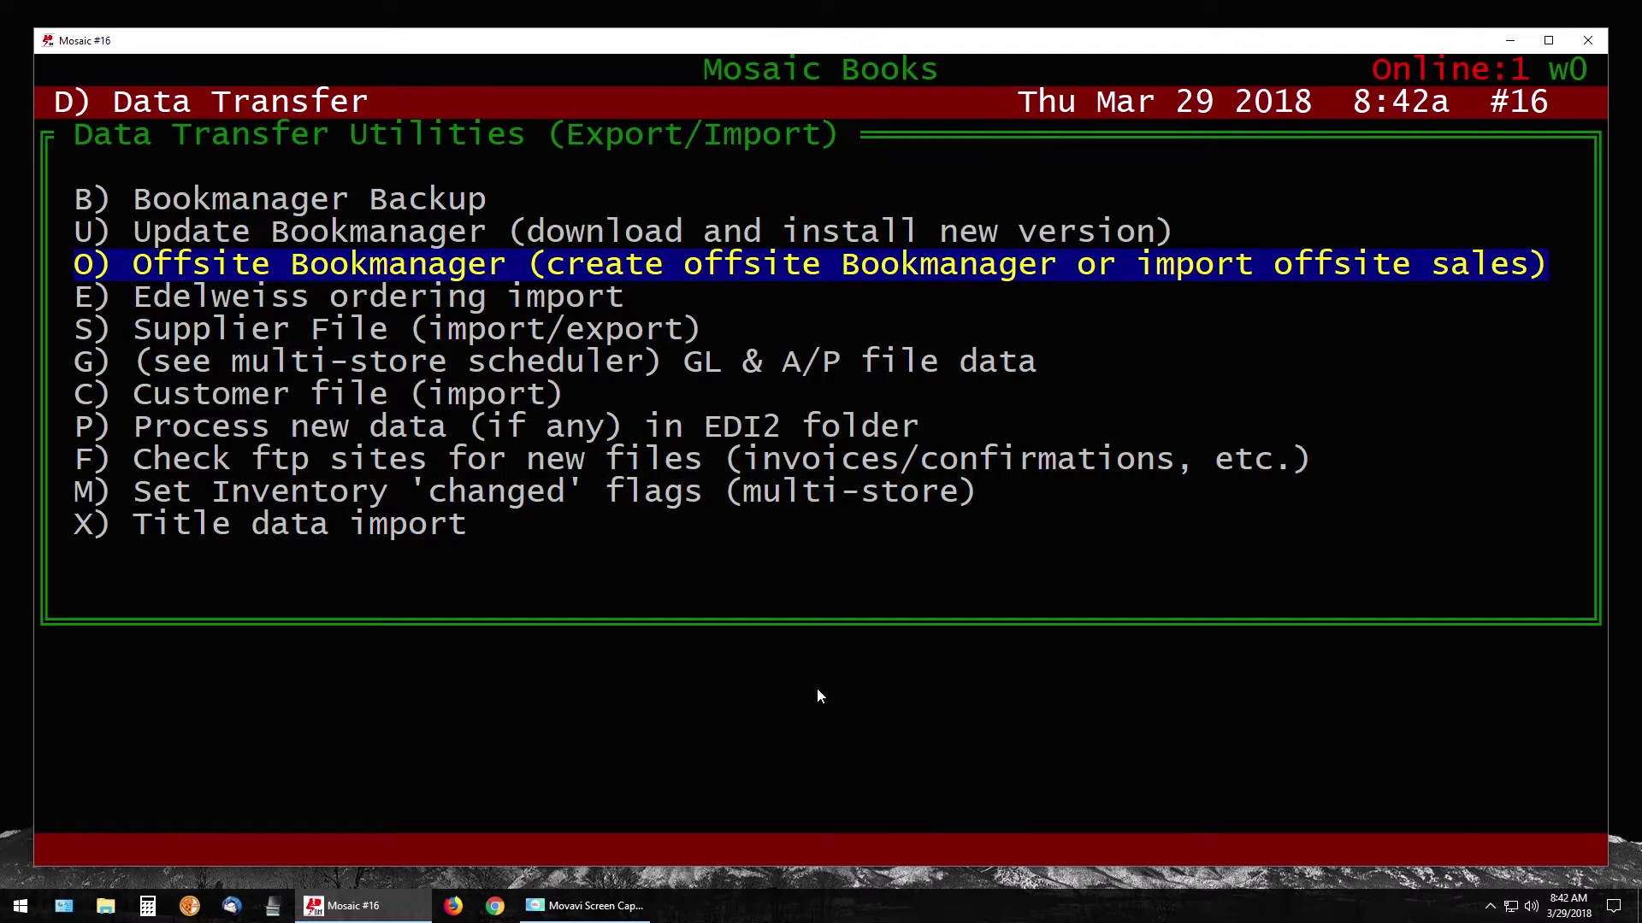
pyautogui.press('Escape')
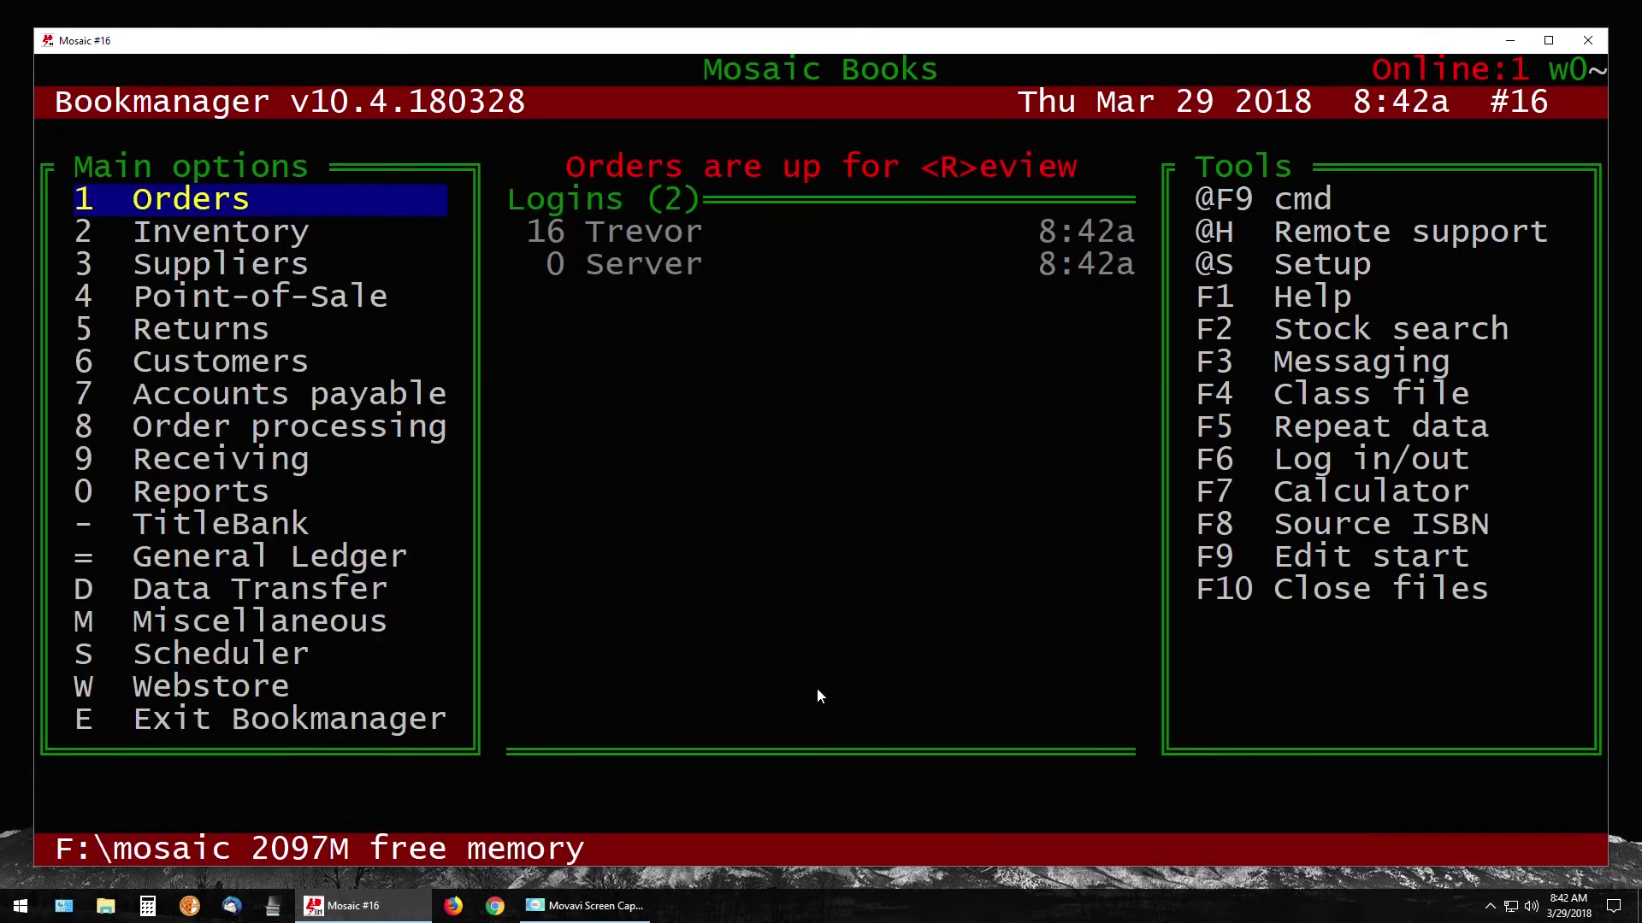
# - Switch to File Explorer and open the BMoffsite folder on the D: drive
pyautogui.click(104, 913)
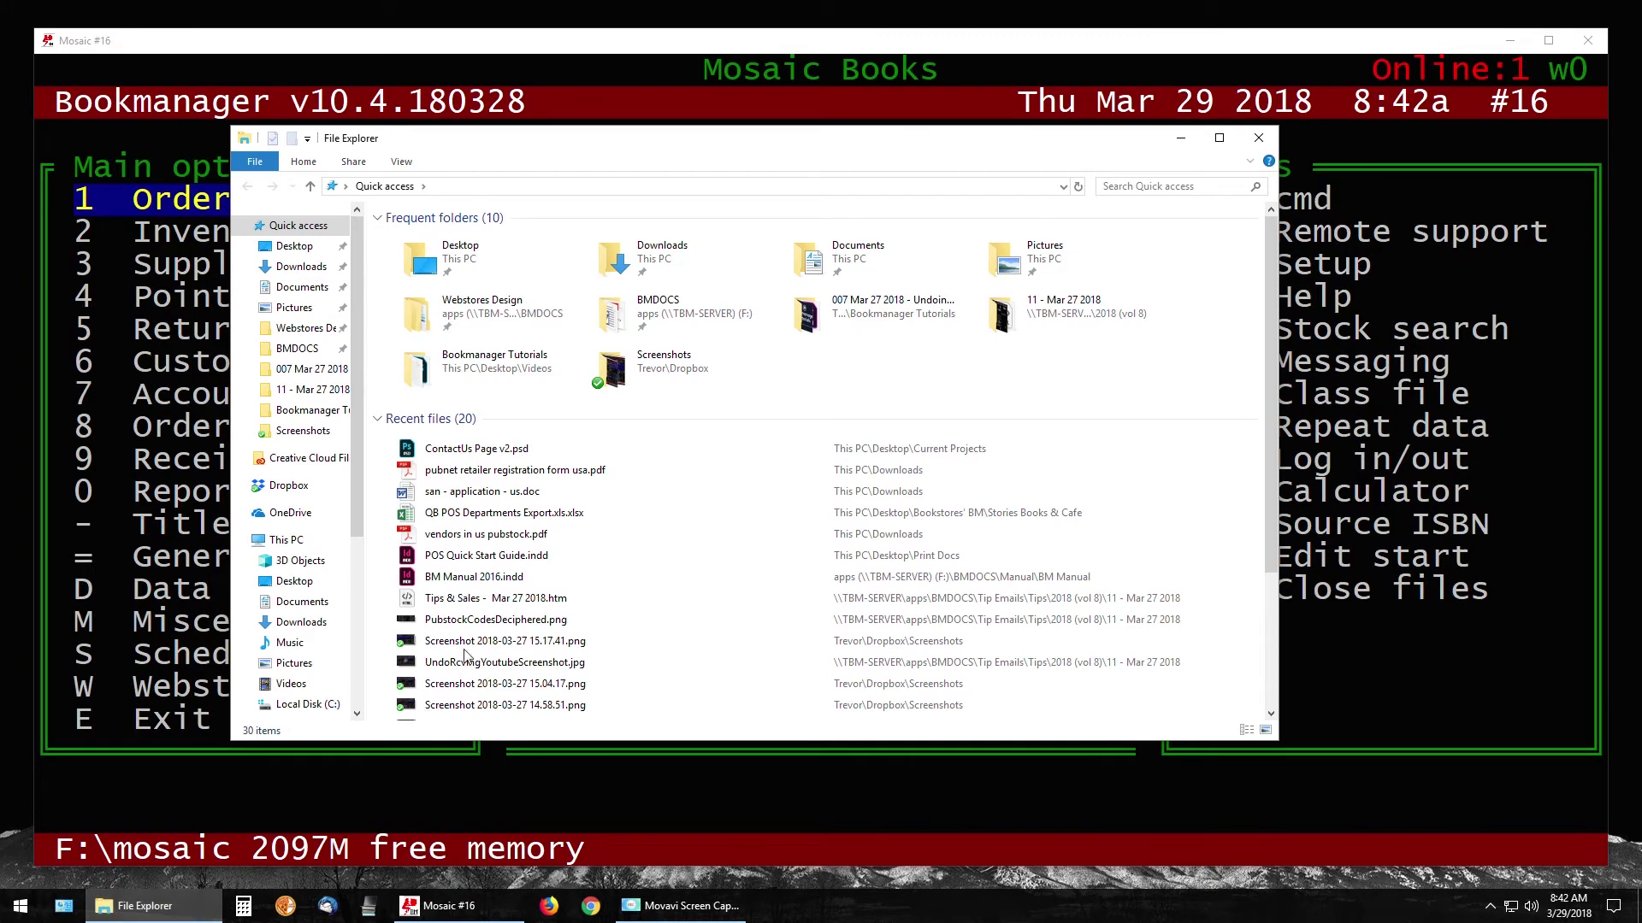
pyautogui.click(289, 542)
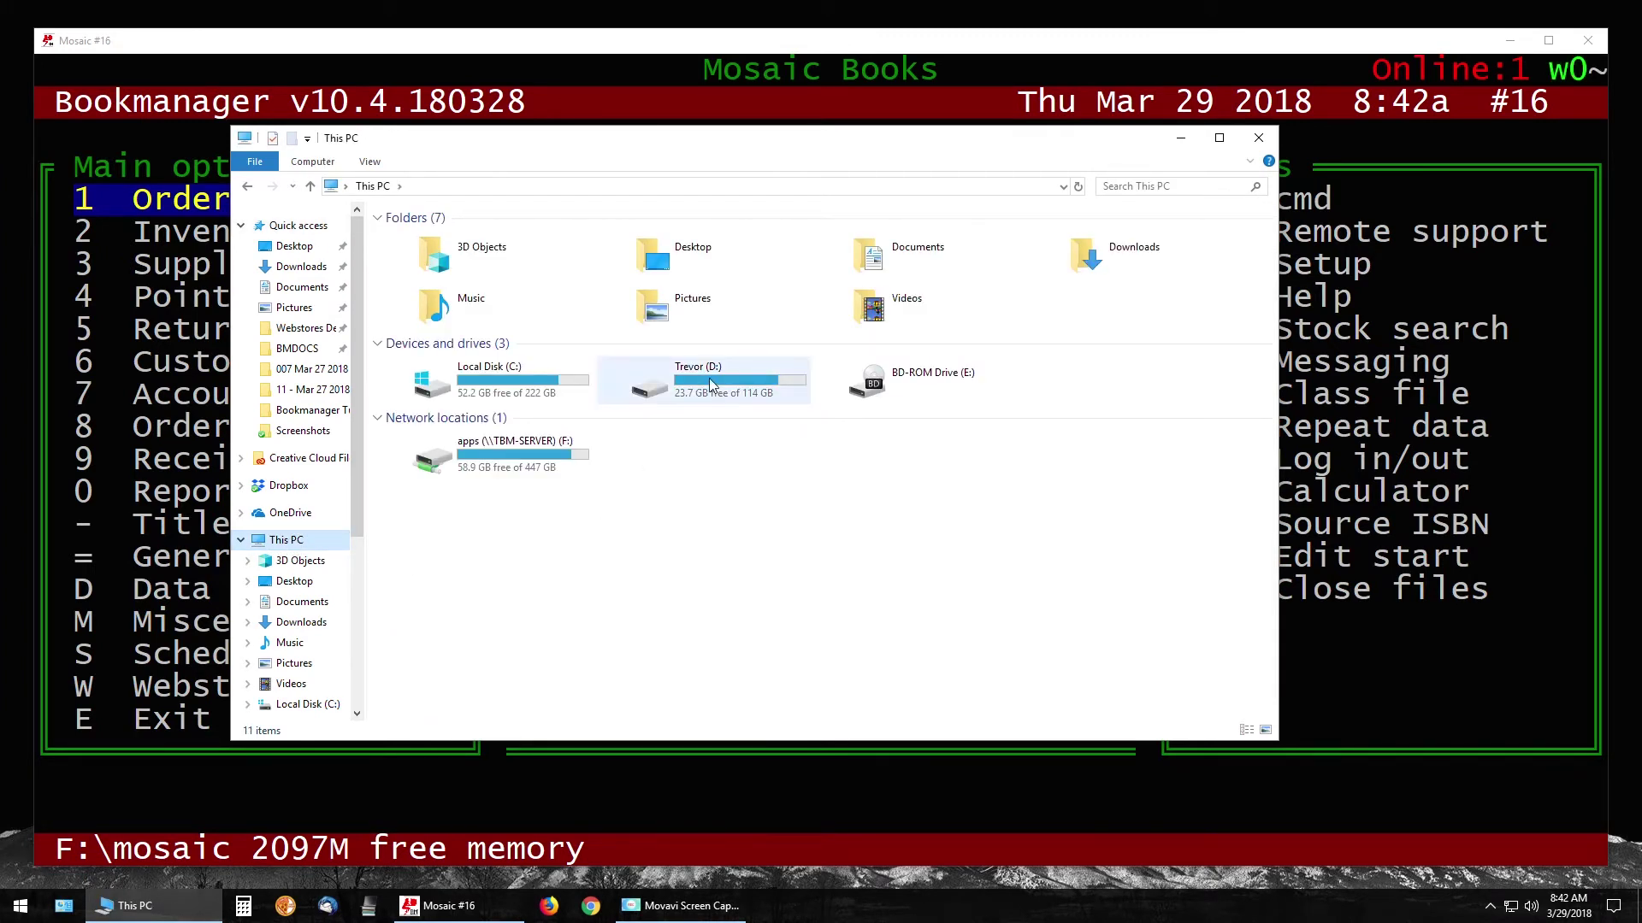
pyautogui.doubleClick(709, 382)
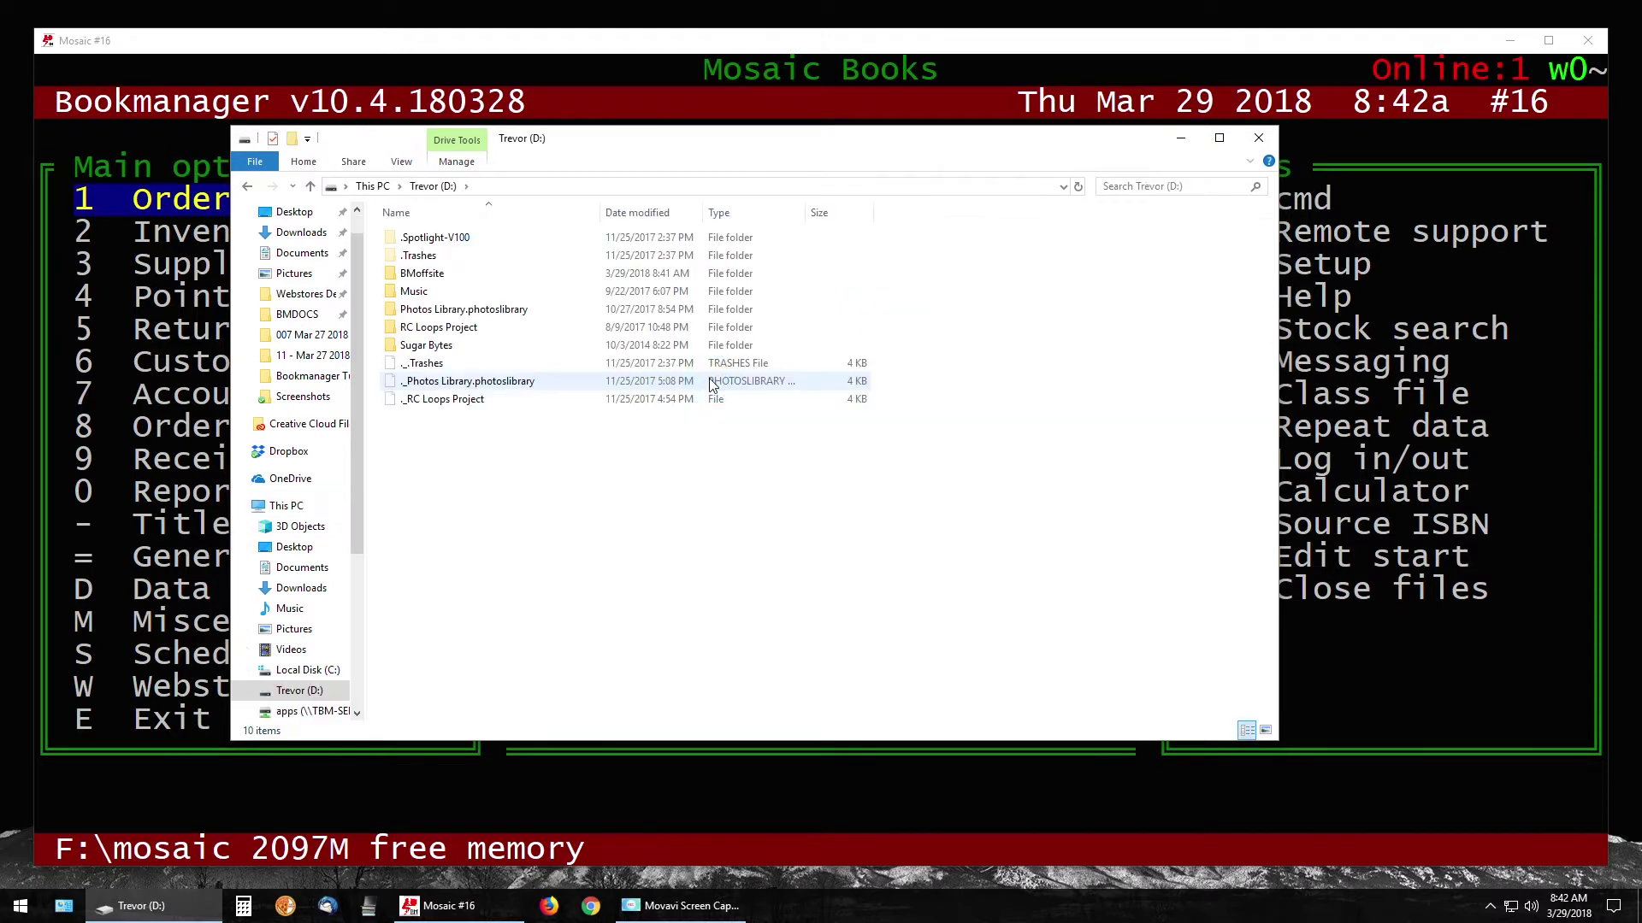
pyautogui.click(424, 272)
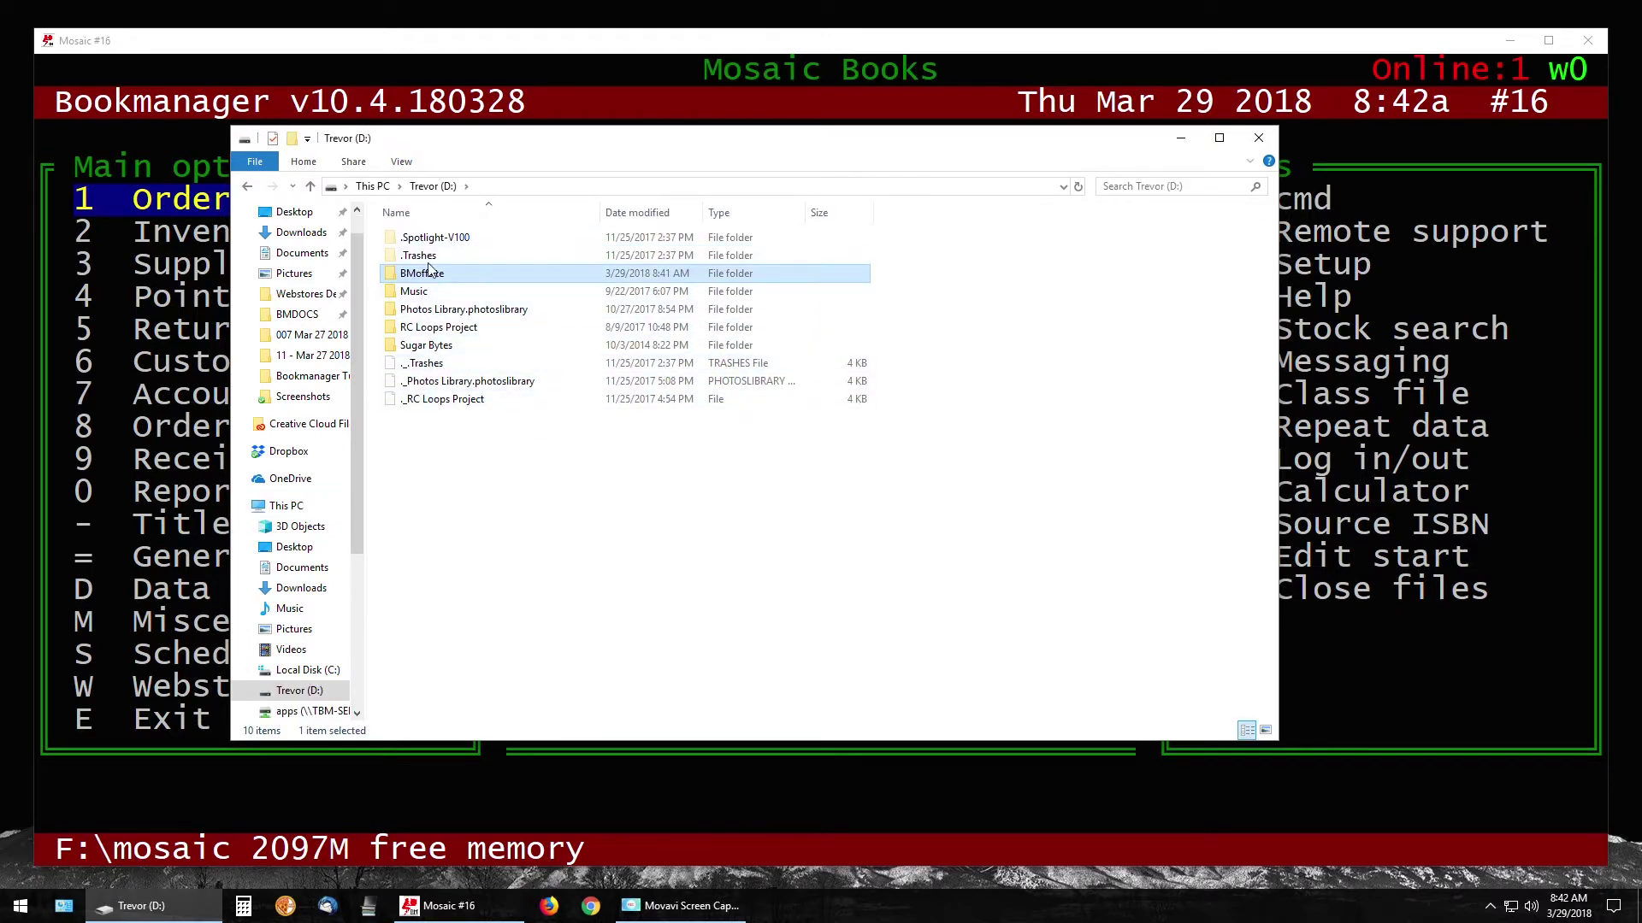
pyautogui.moveTo(398, 283)
pyautogui.doubleClick(411, 275)
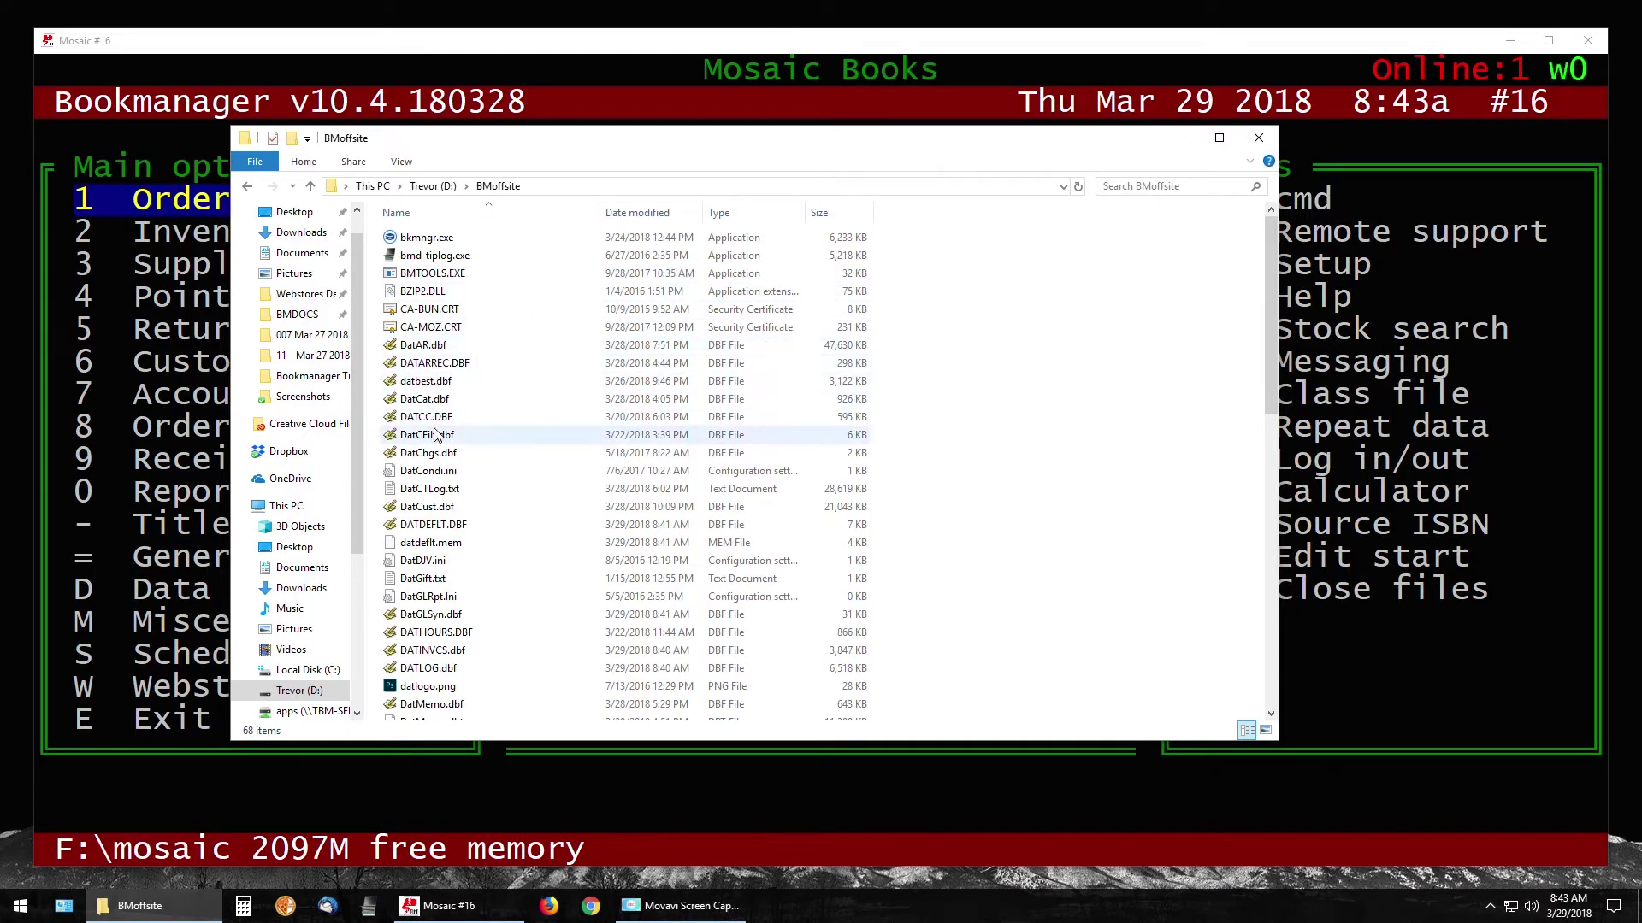
# - Look through the files in the BMoffsite folder, including DatPOS.dbf, and go back to the drive's root
pyautogui.scroll(-1, 436, 450)
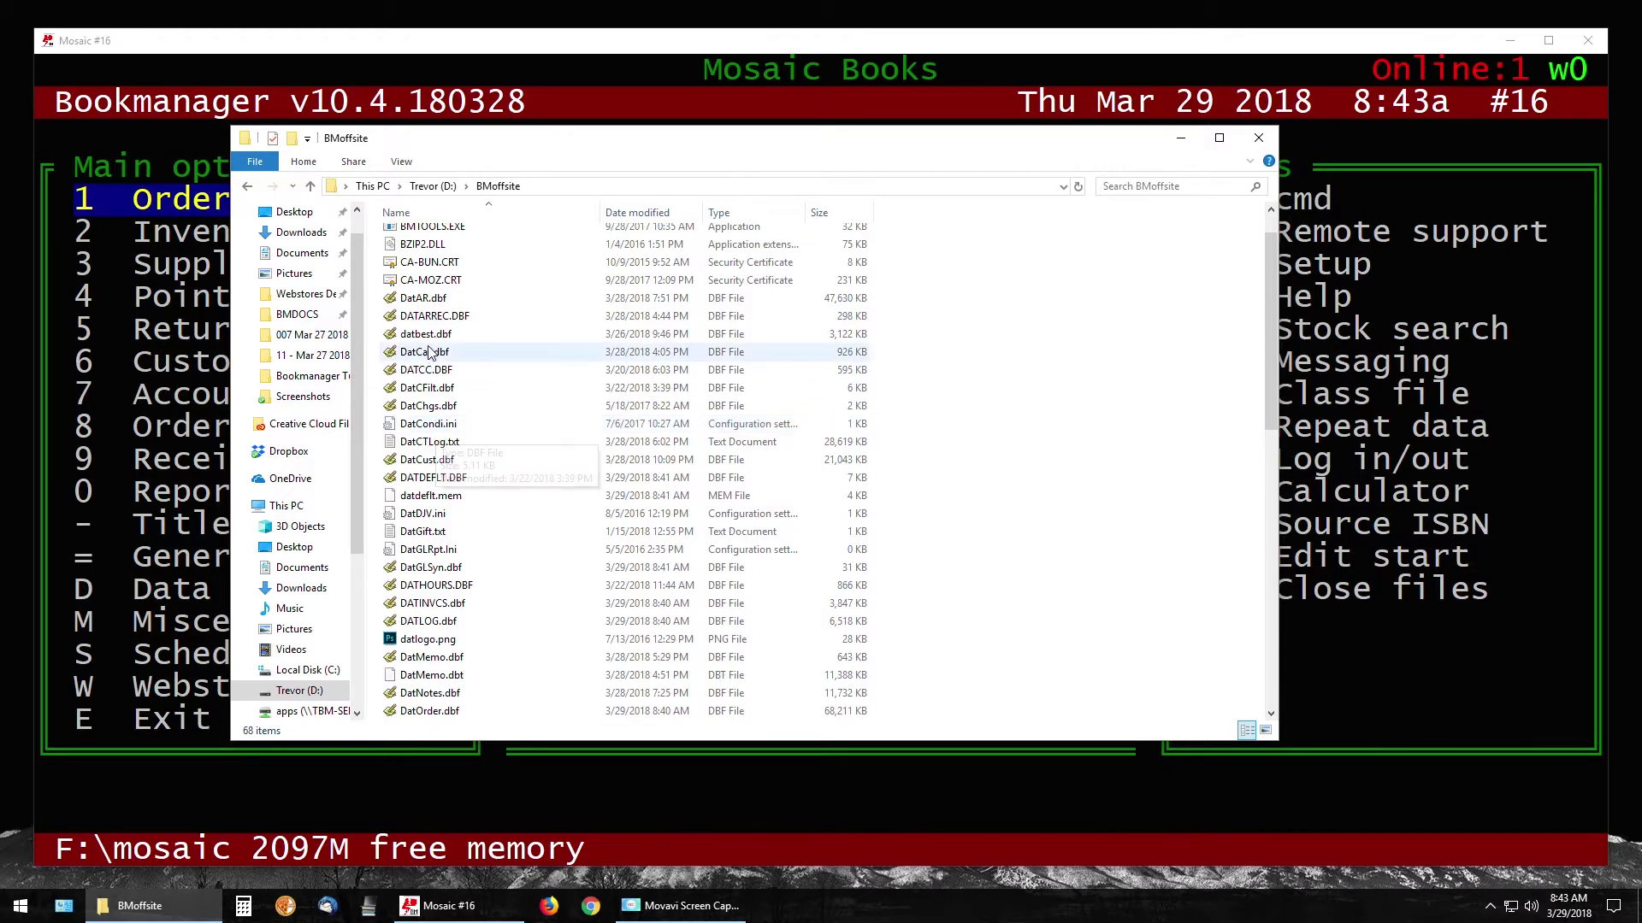
pyautogui.scroll(-2, 440, 389)
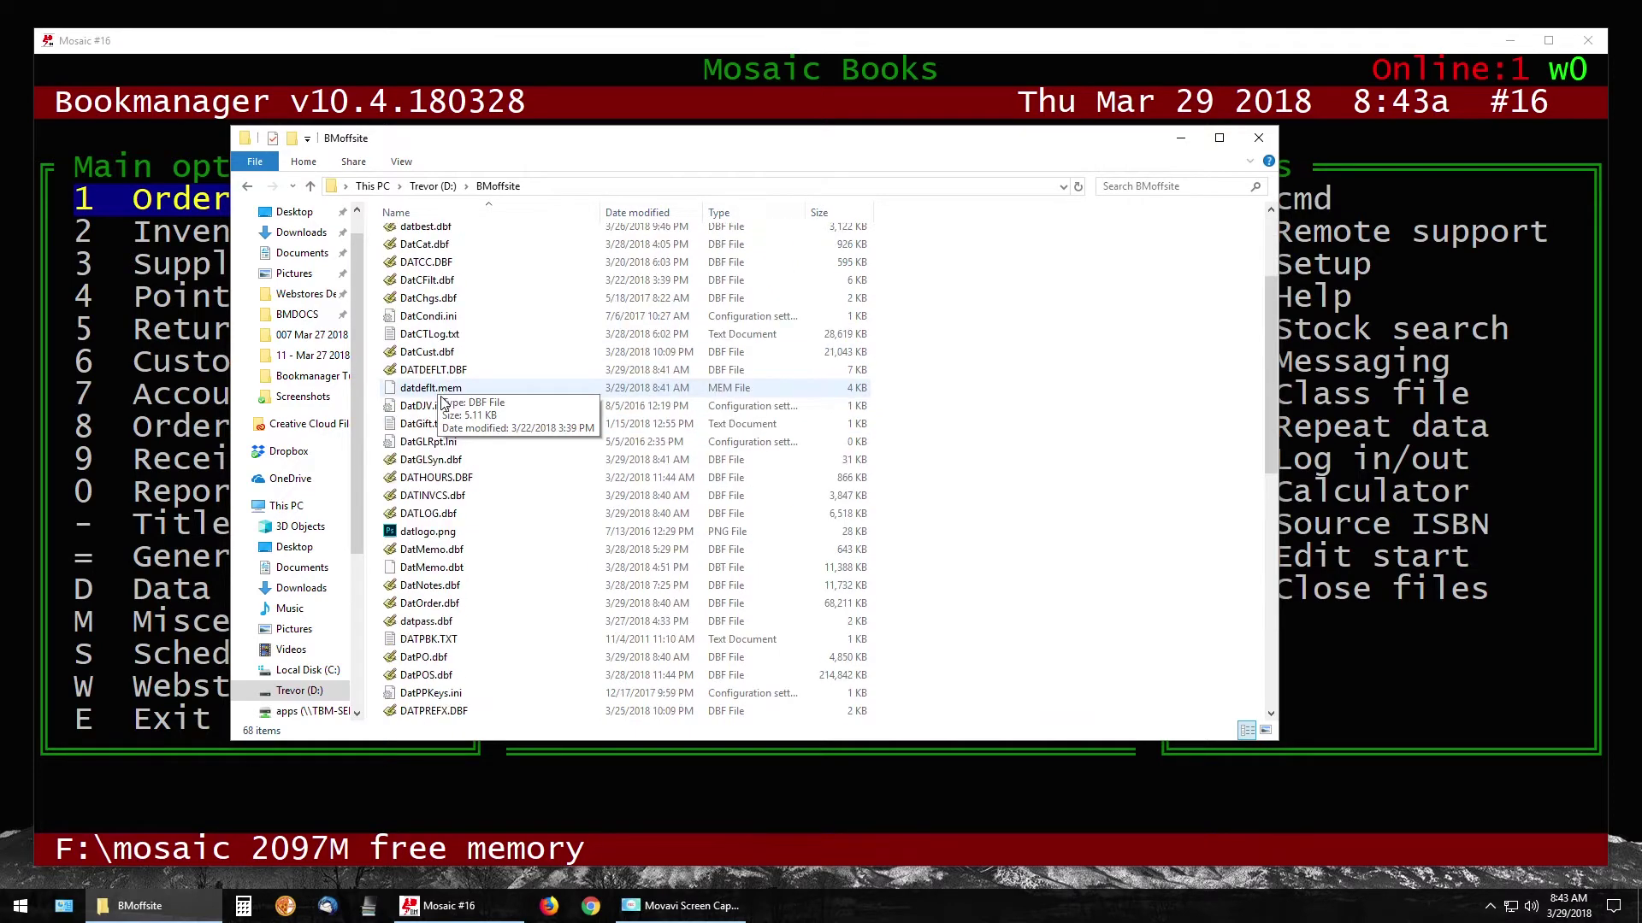
pyautogui.click(405, 675)
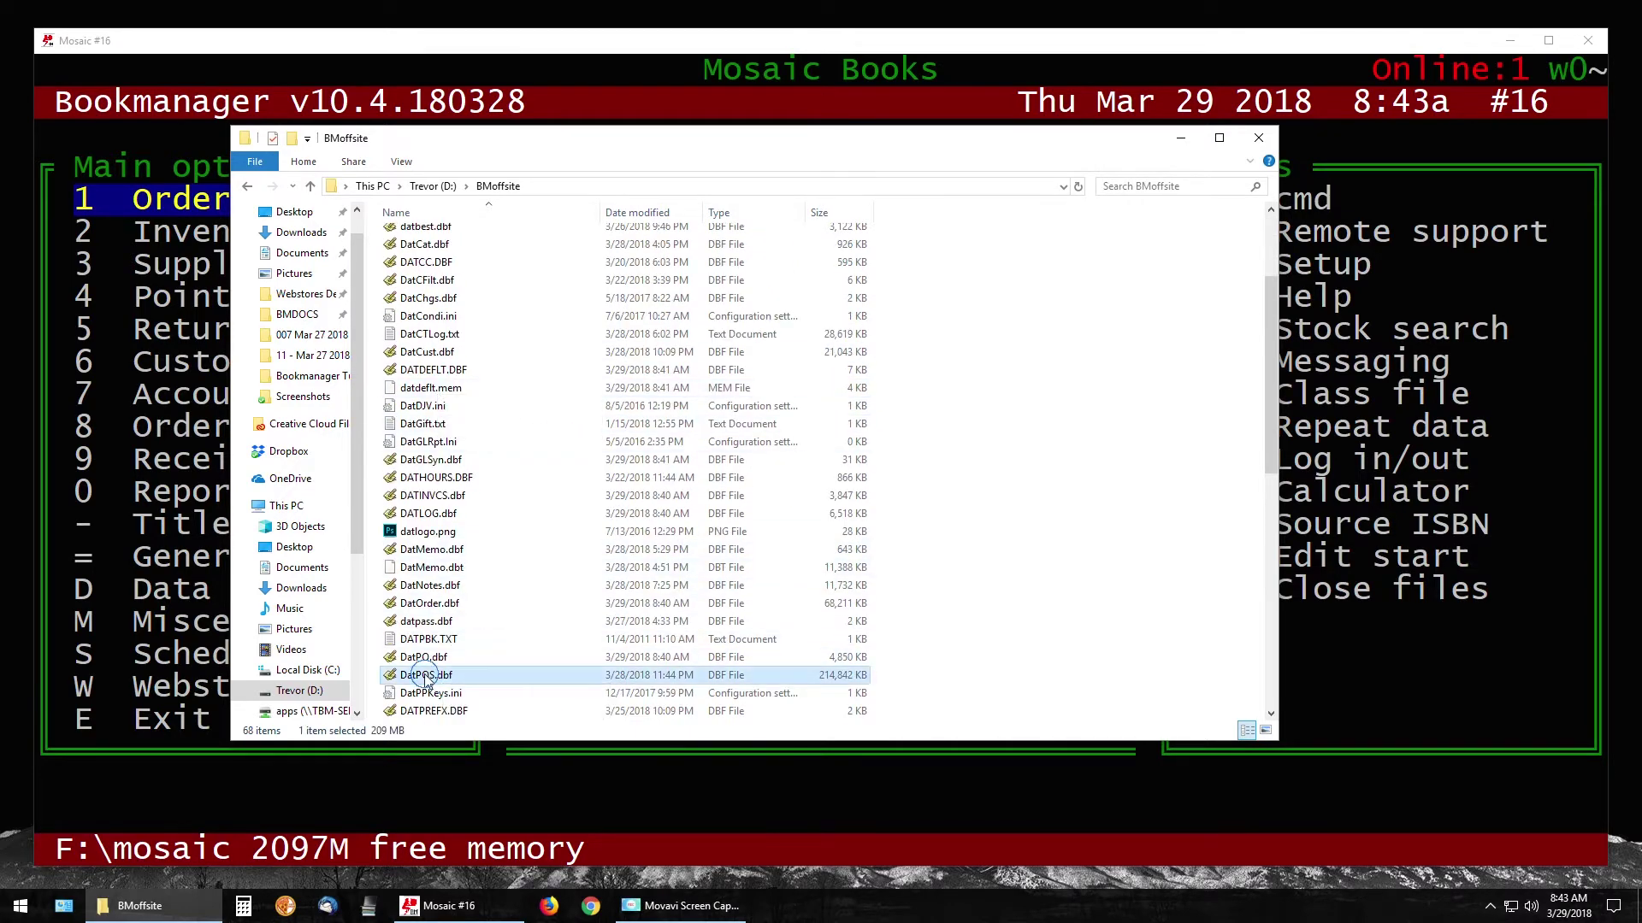
pyautogui.scroll(-1, 405, 675)
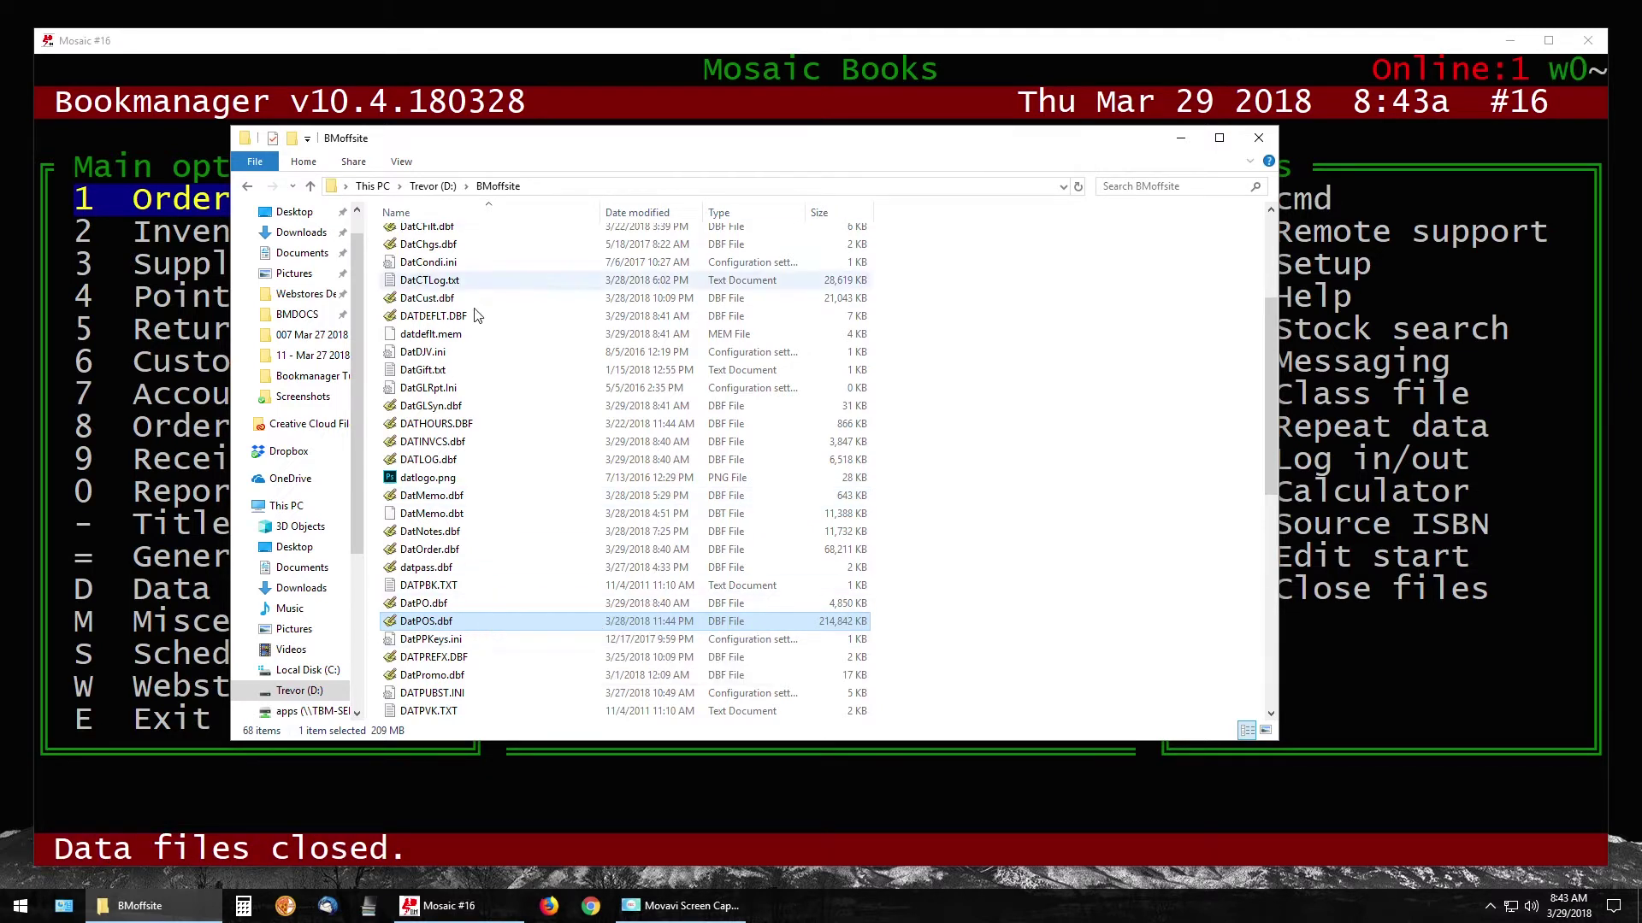
pyautogui.scroll(4, 523, 368)
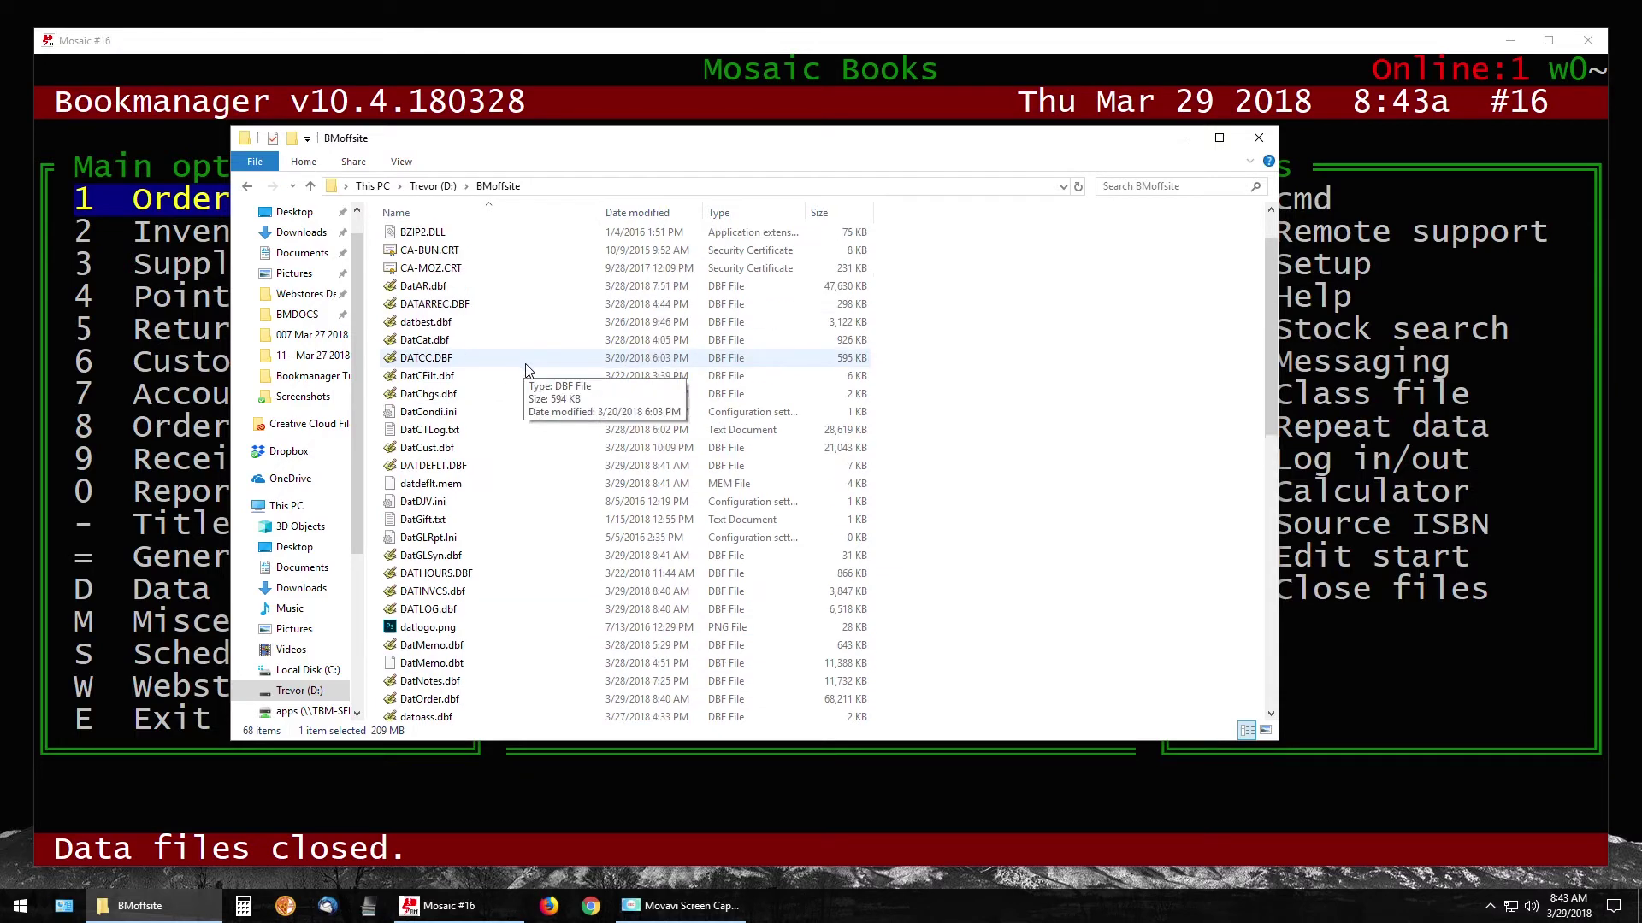
pyautogui.click(247, 188)
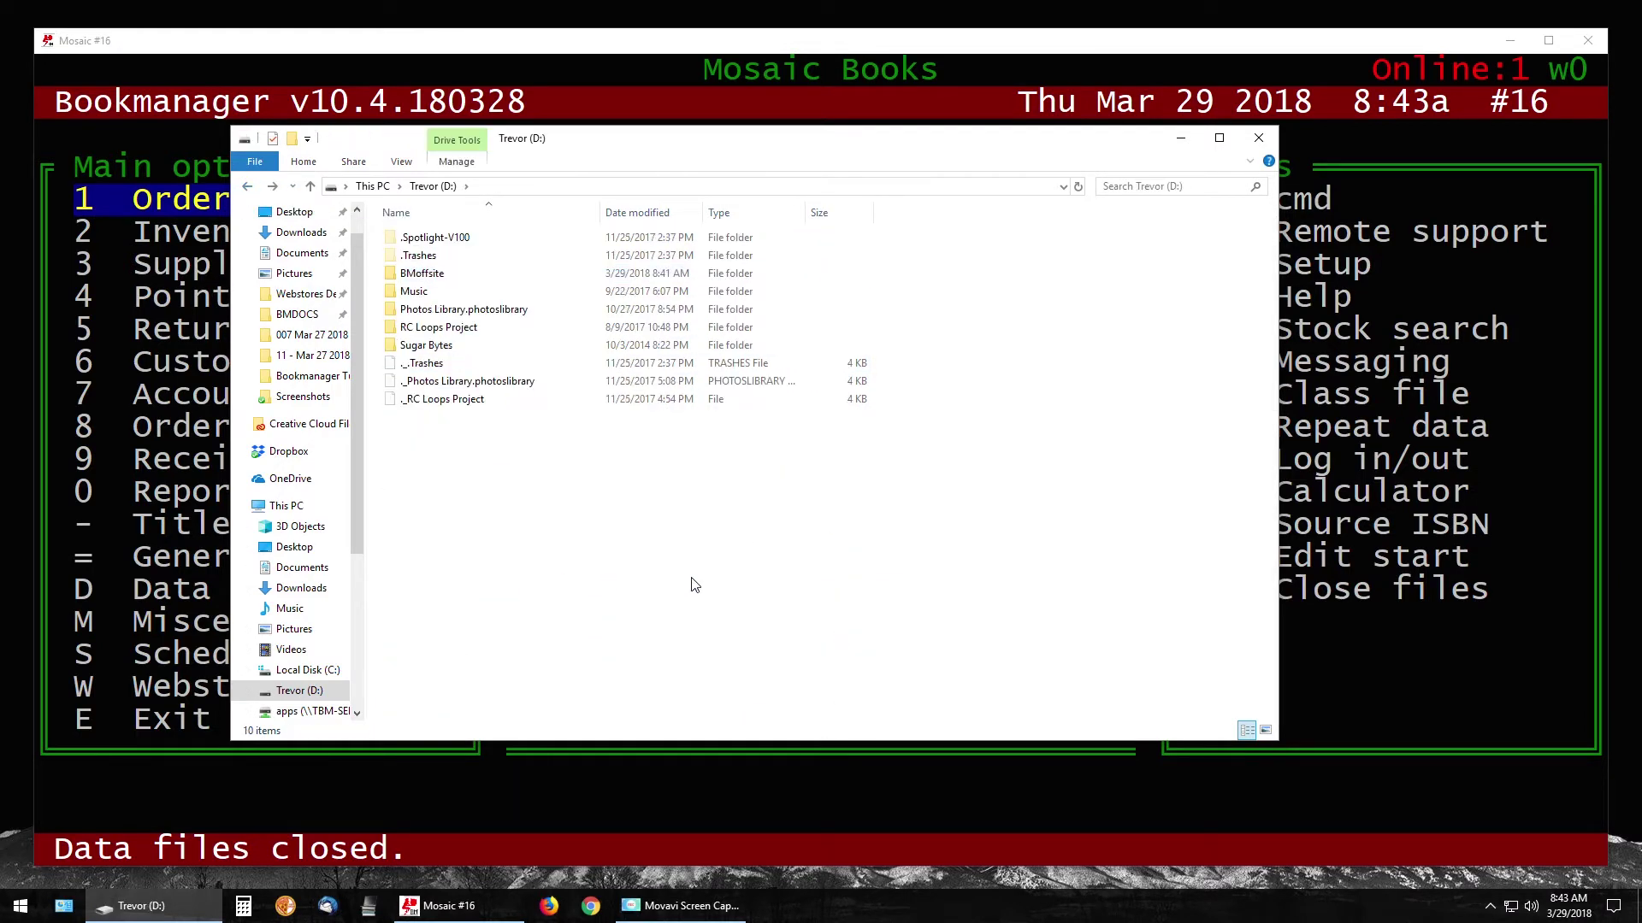
# - Safely eject the Ultra USB 3.0 drive from the computer
pyautogui.rightClick(295, 694)
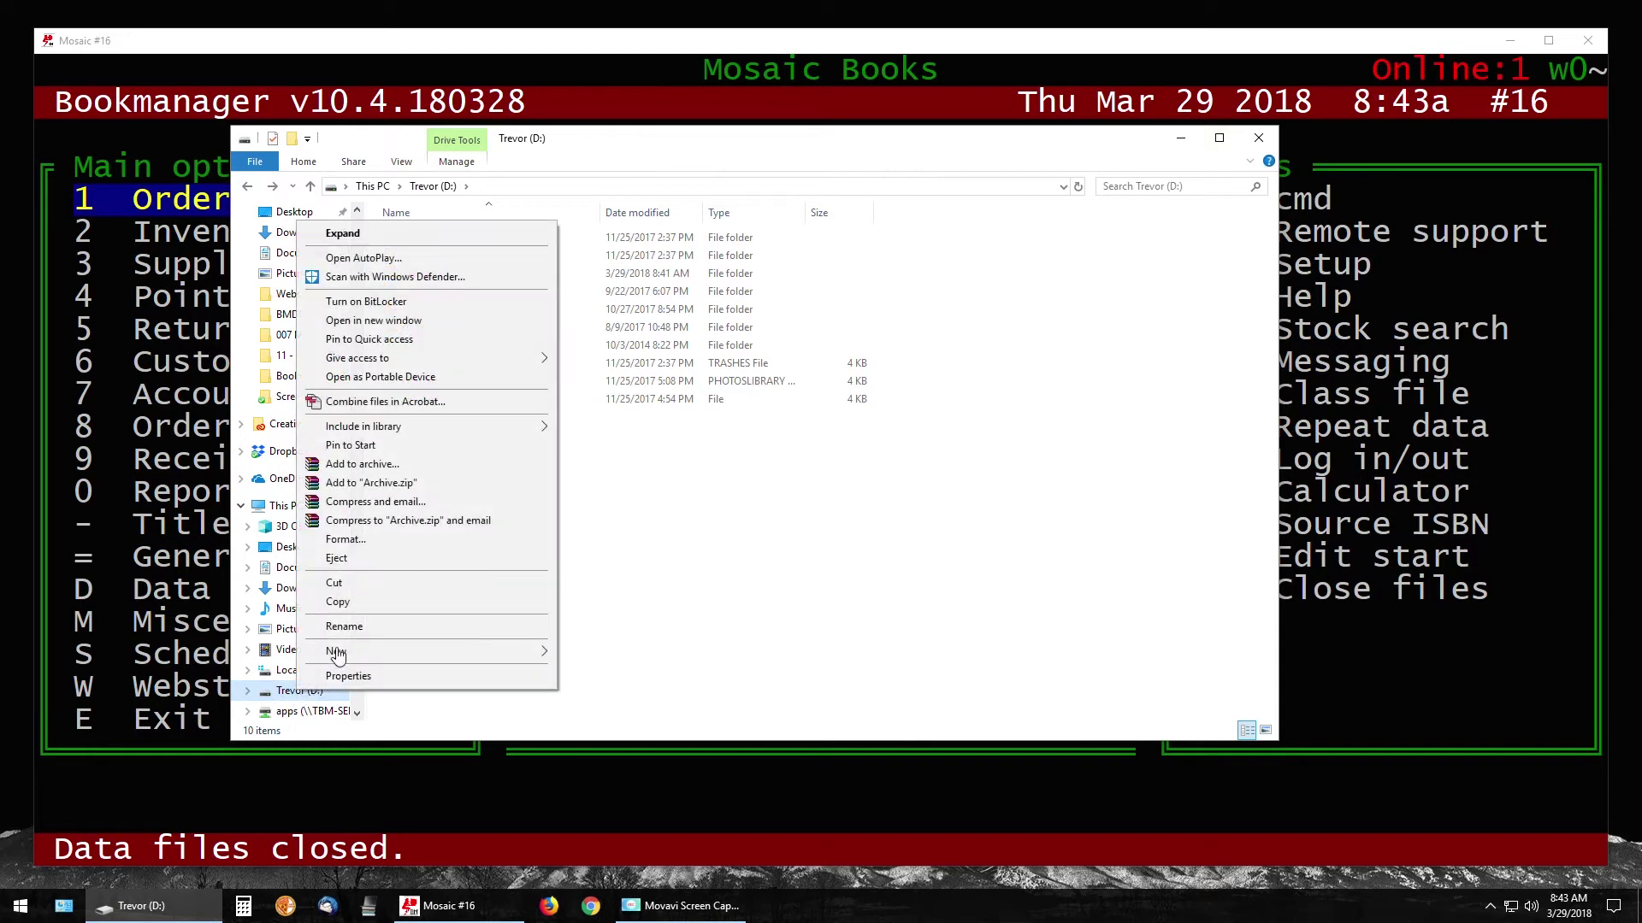
pyautogui.click(773, 609)
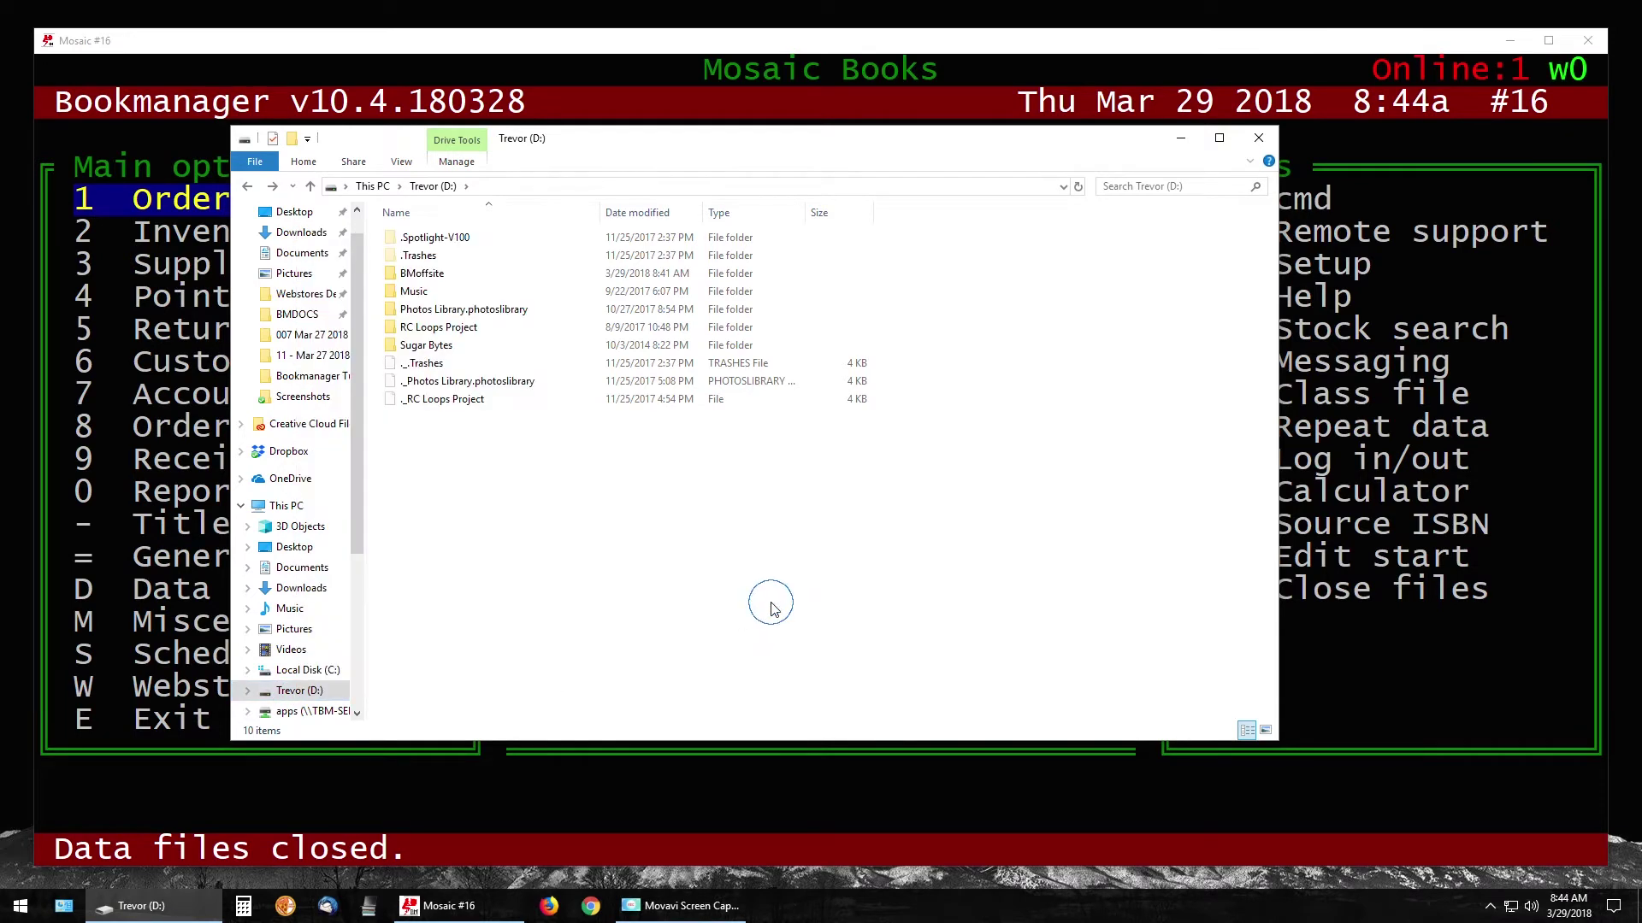
pyautogui.click(1490, 907)
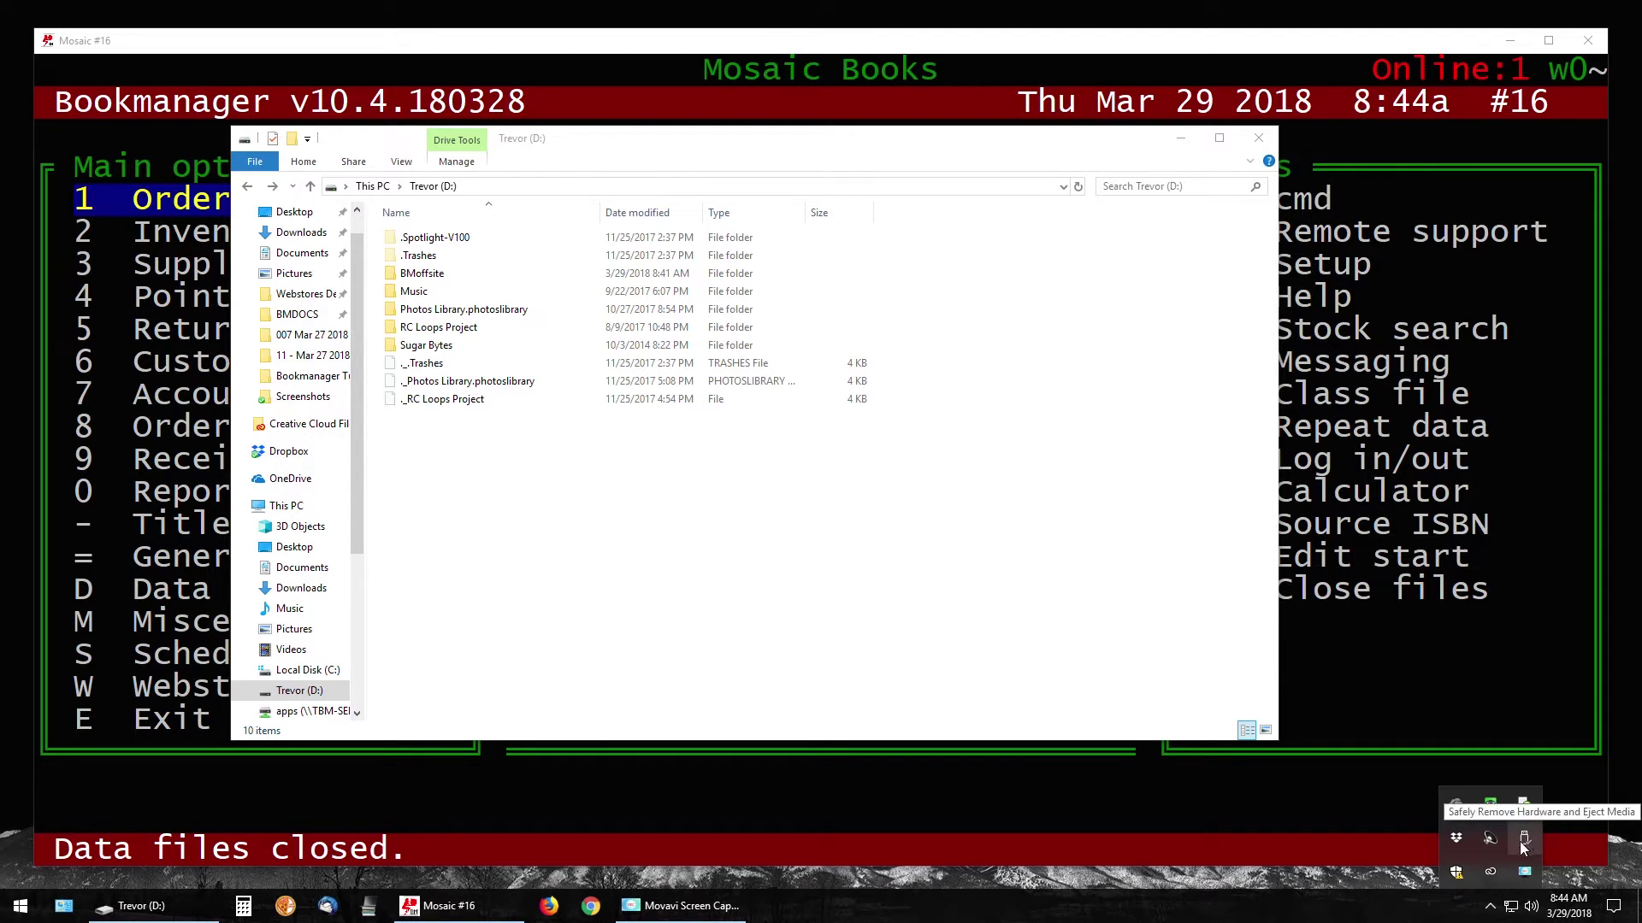
pyautogui.click(1525, 844)
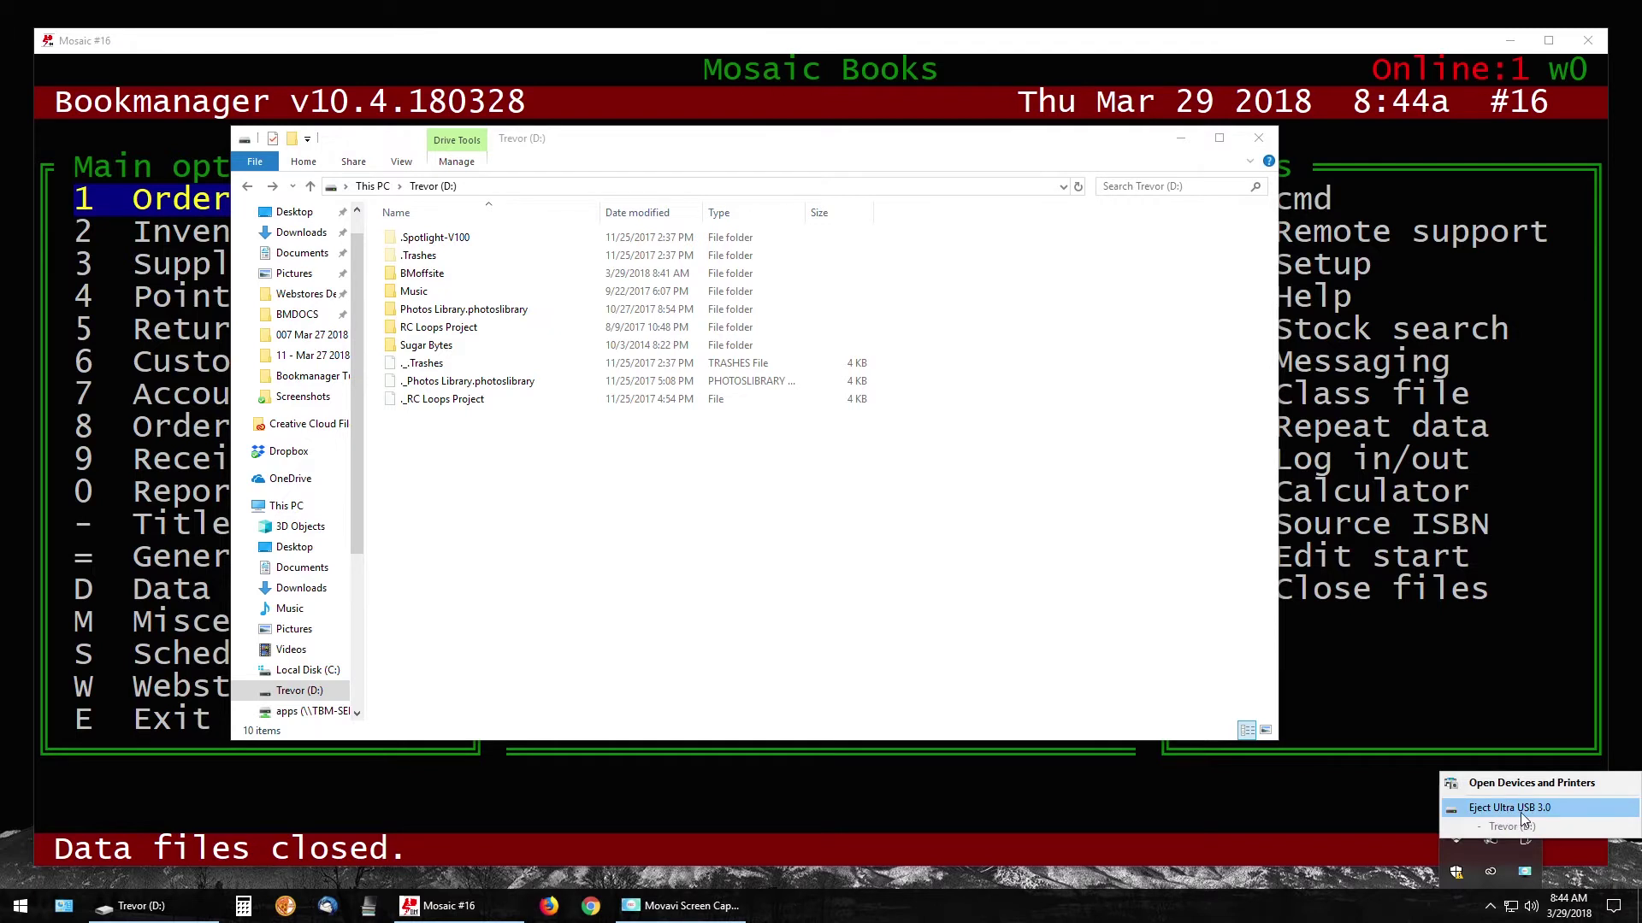
pyautogui.click(1547, 813)
pyautogui.click(1504, 811)
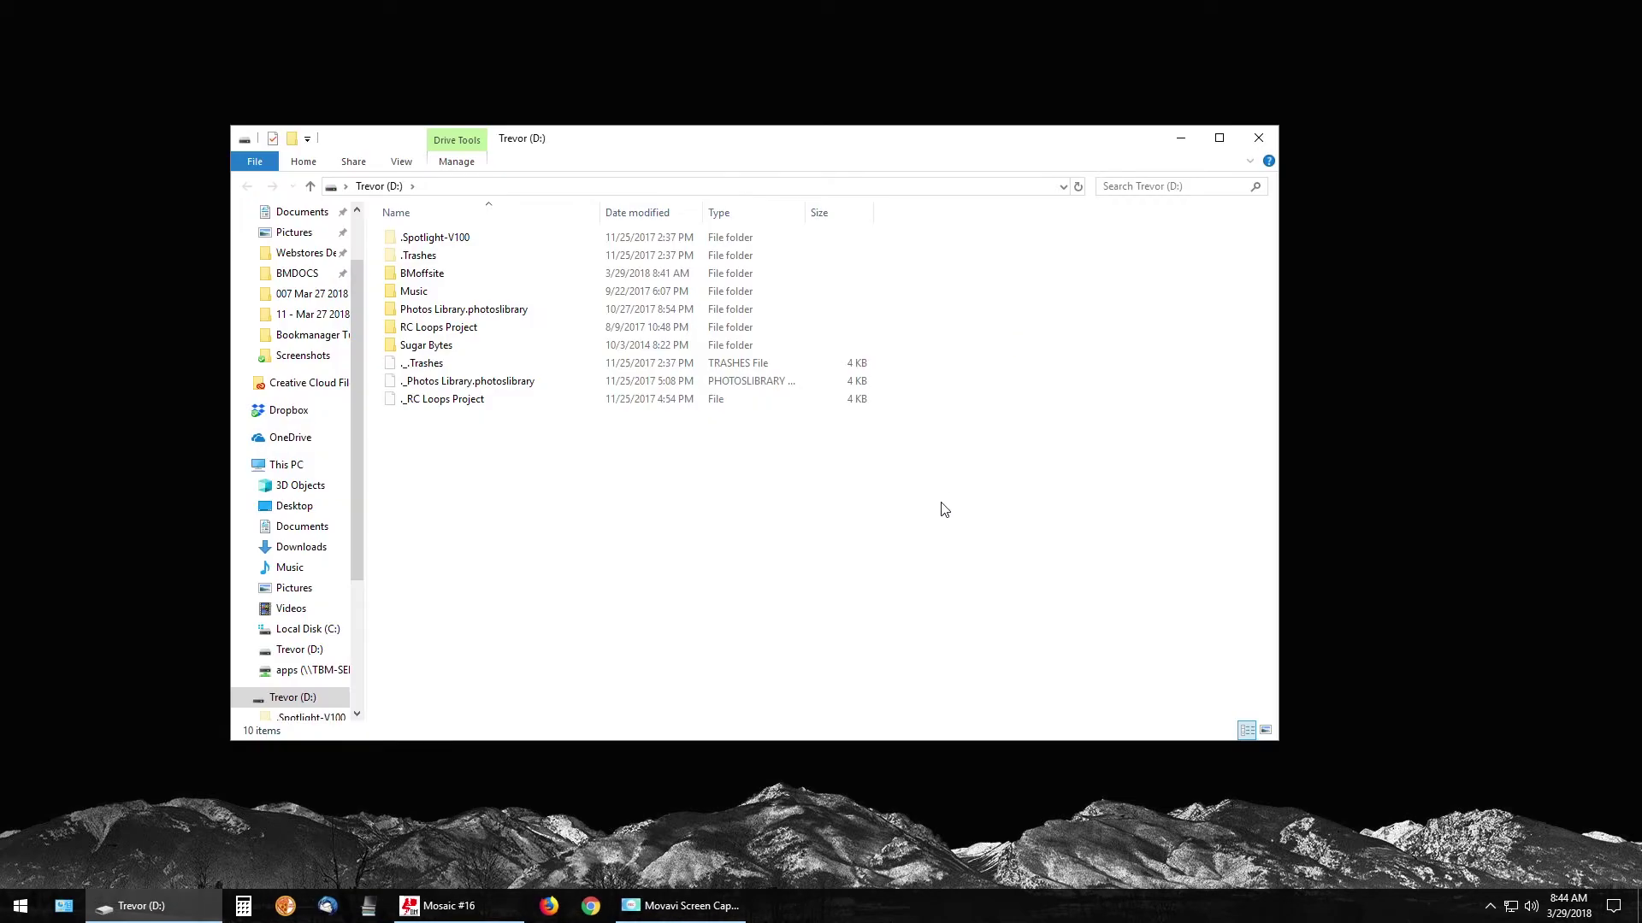
# - Copy the BMoffsite folder from the root of the USB drive (D:) to the clipboard
pyautogui.moveTo(672, 148); pyautogui.dragTo(672, 124)
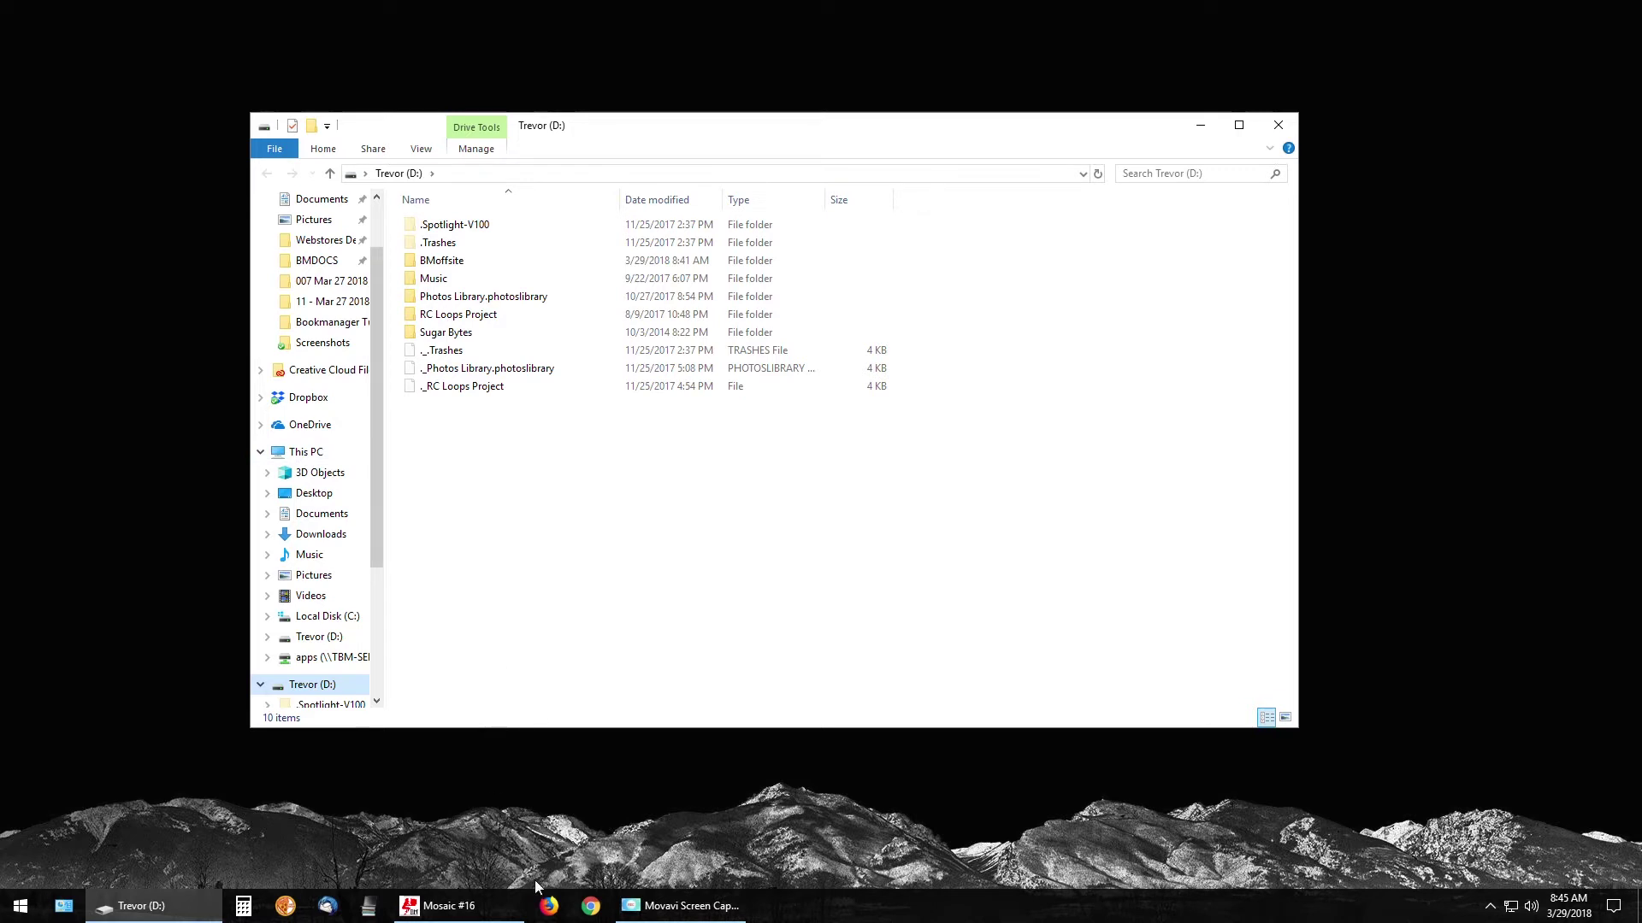
pyautogui.click(444, 265)
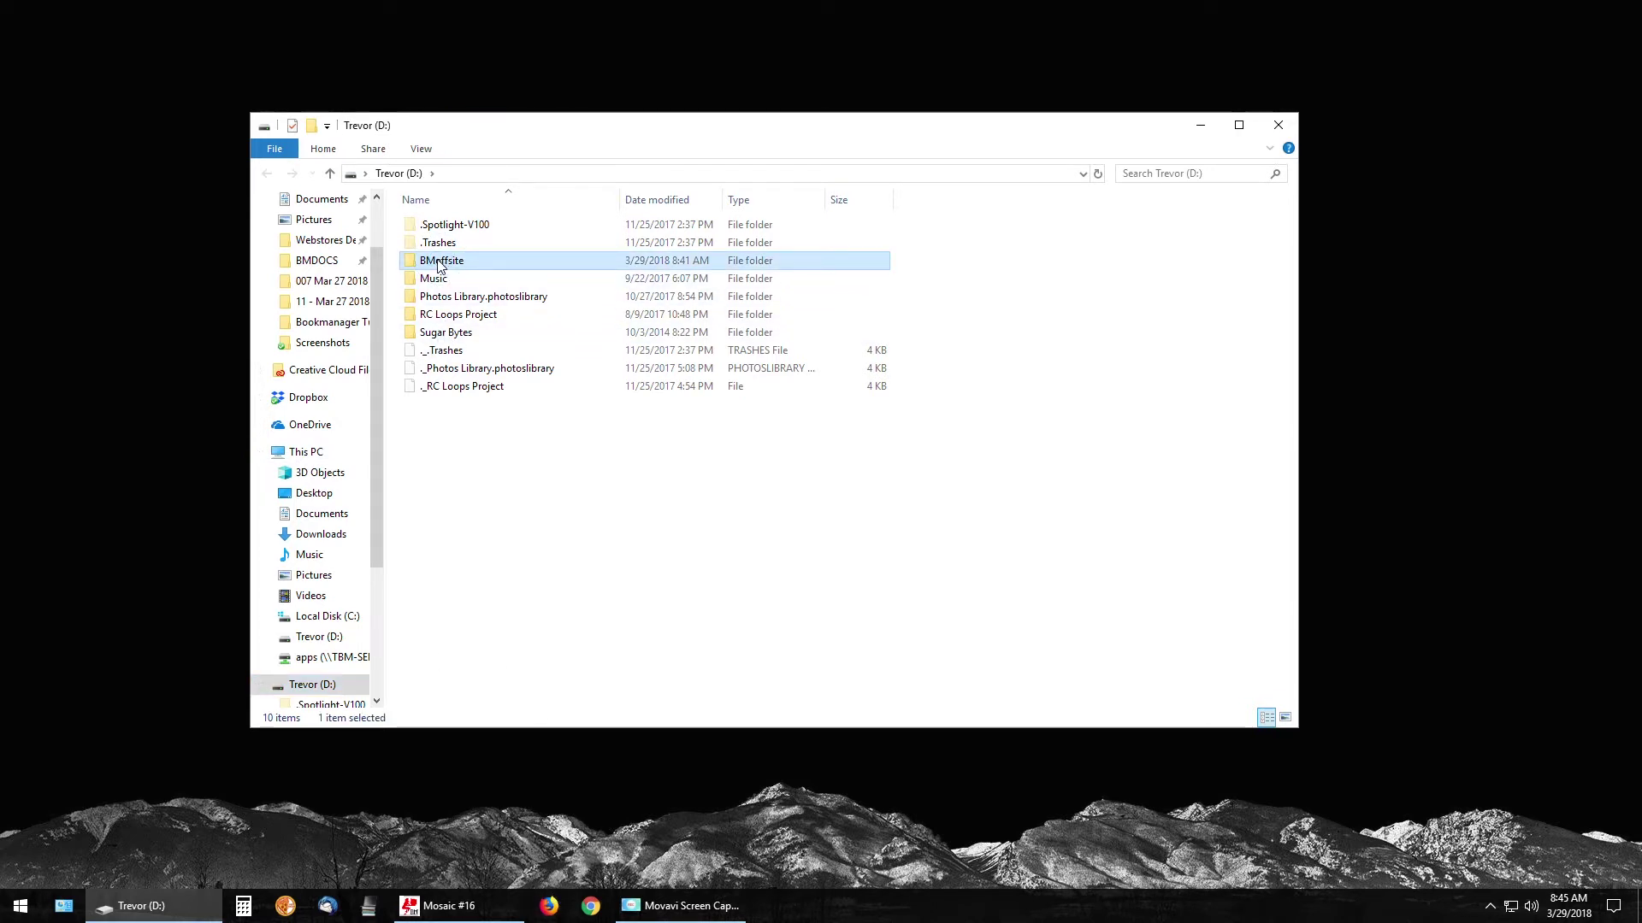
pyautogui.rightClick(440, 264)
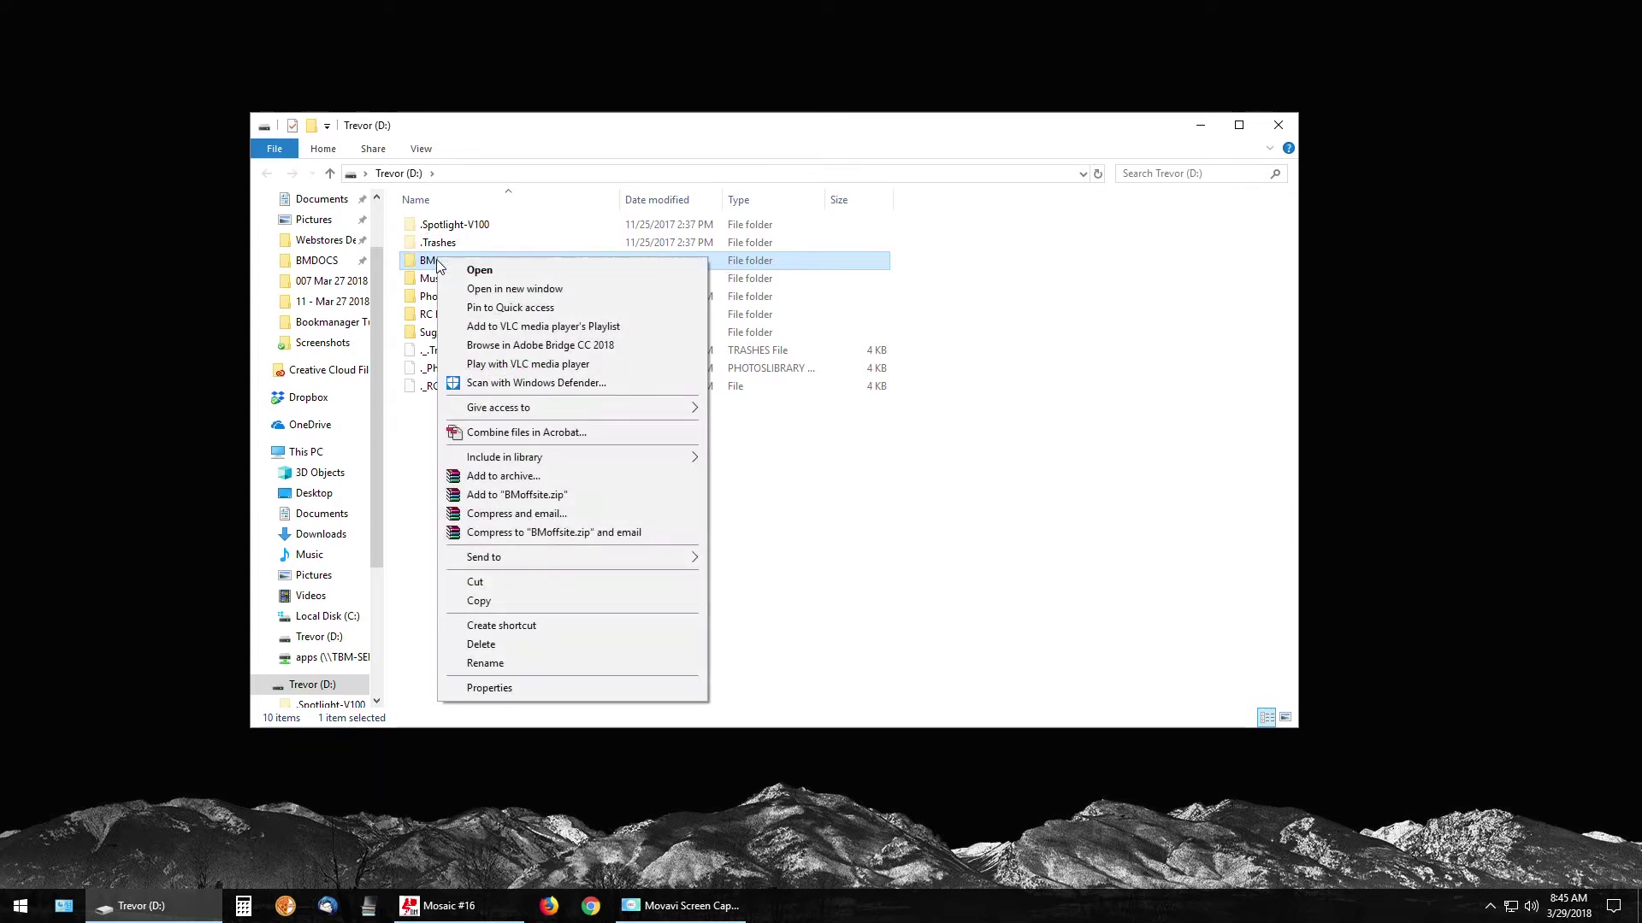
pyautogui.click(500, 601)
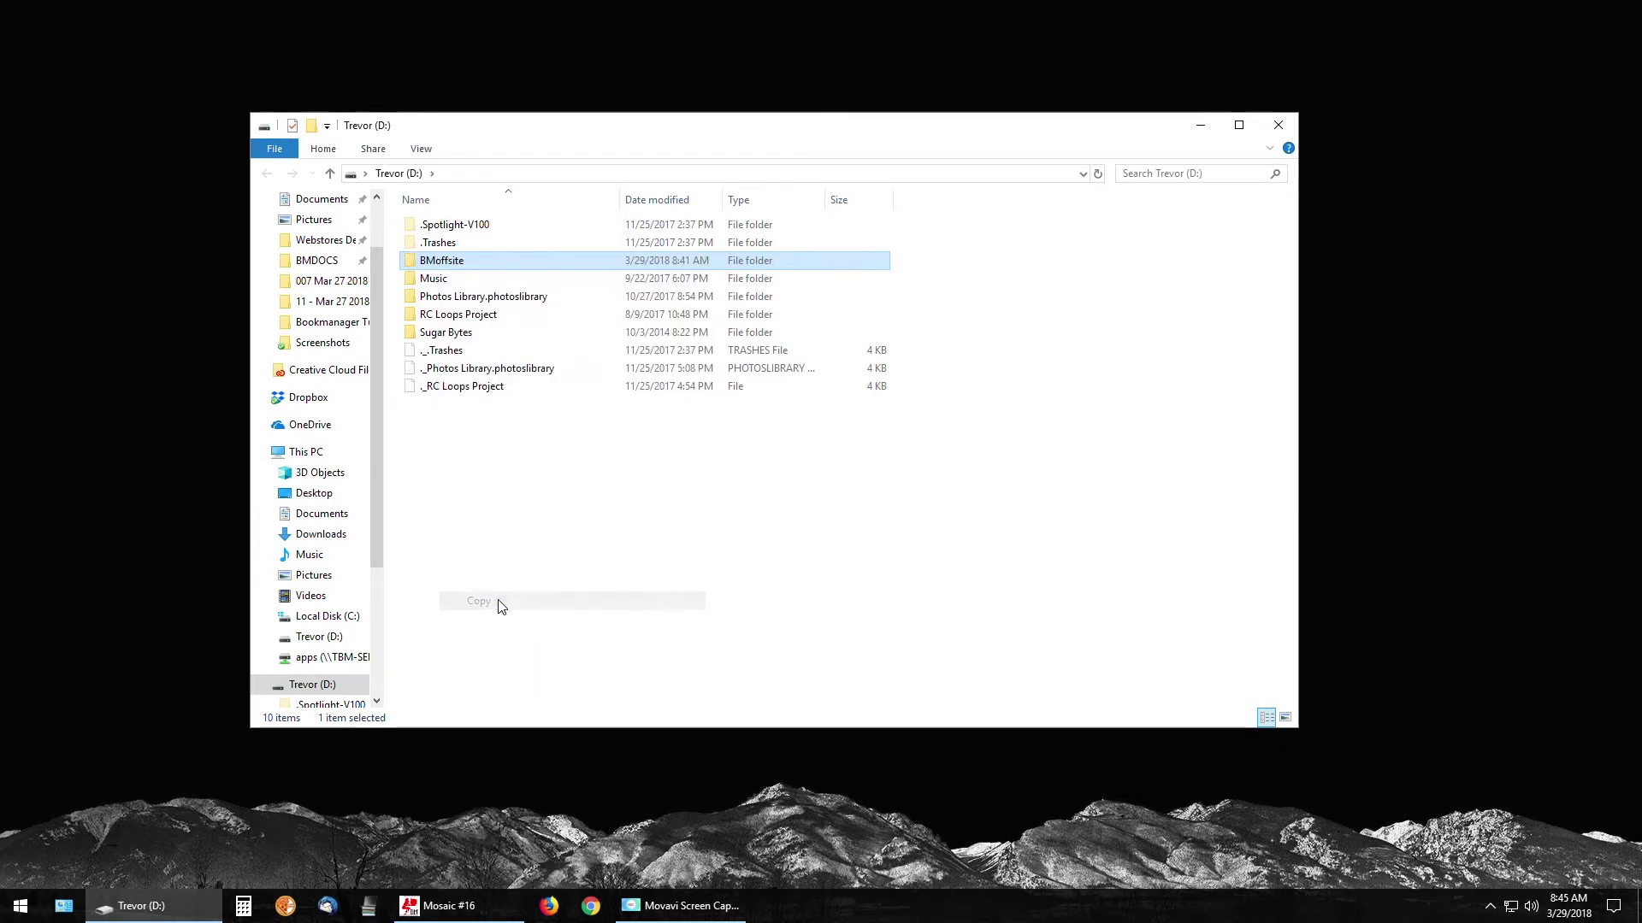
pyautogui.click(499, 604)
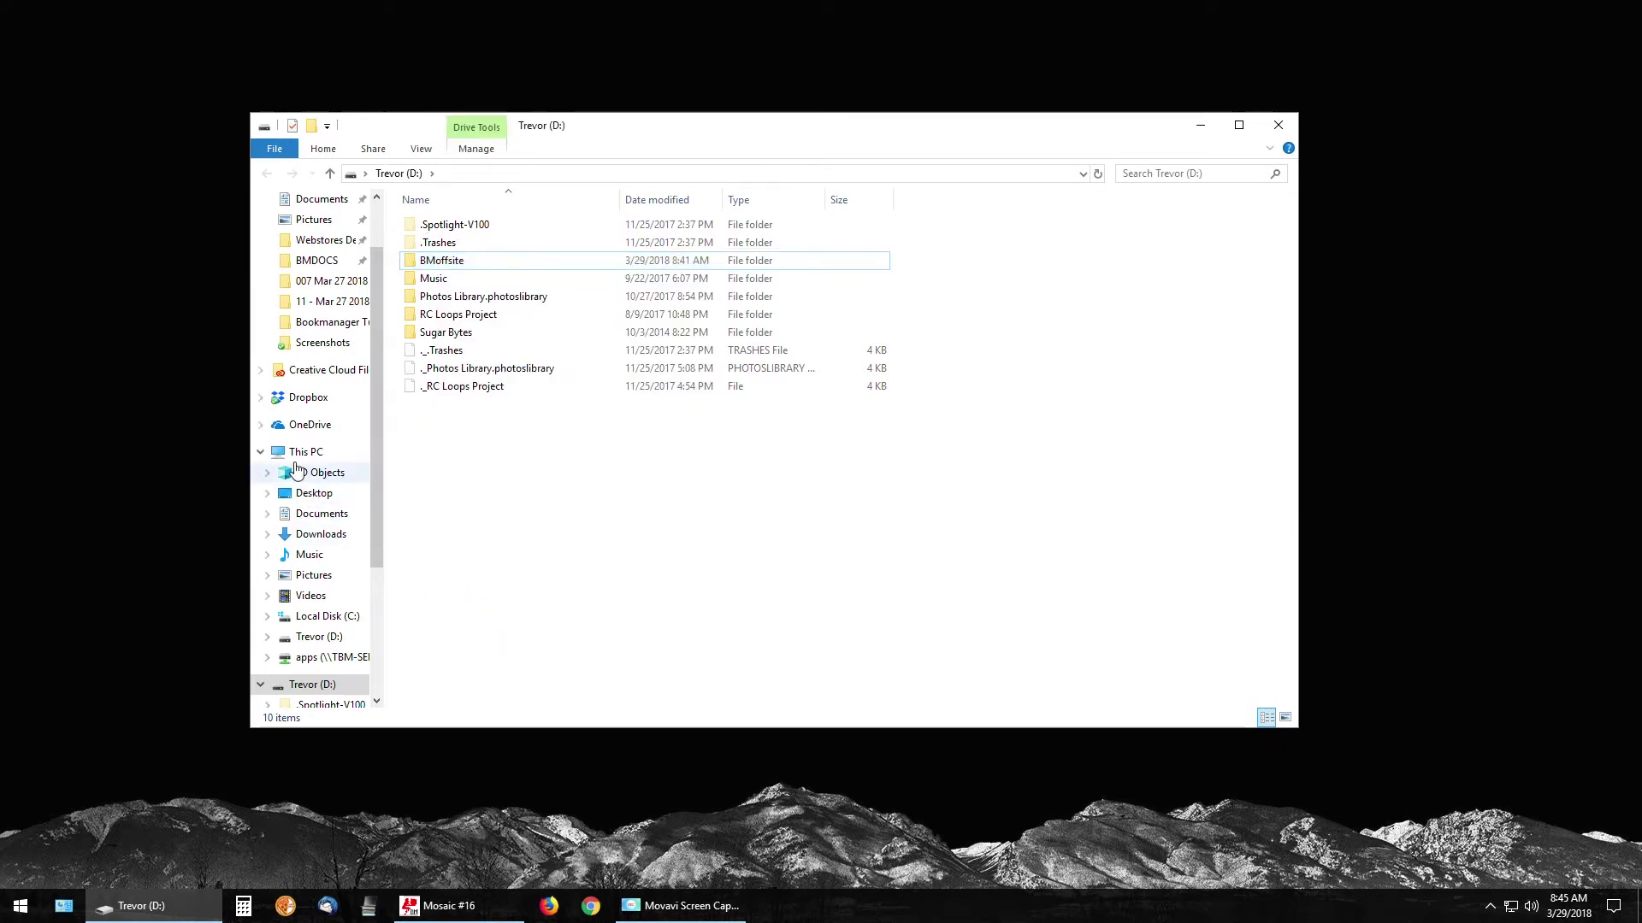
# - Paste the BMoffsite folder into the root of Local Disk (C:)
pyautogui.click(307, 453)
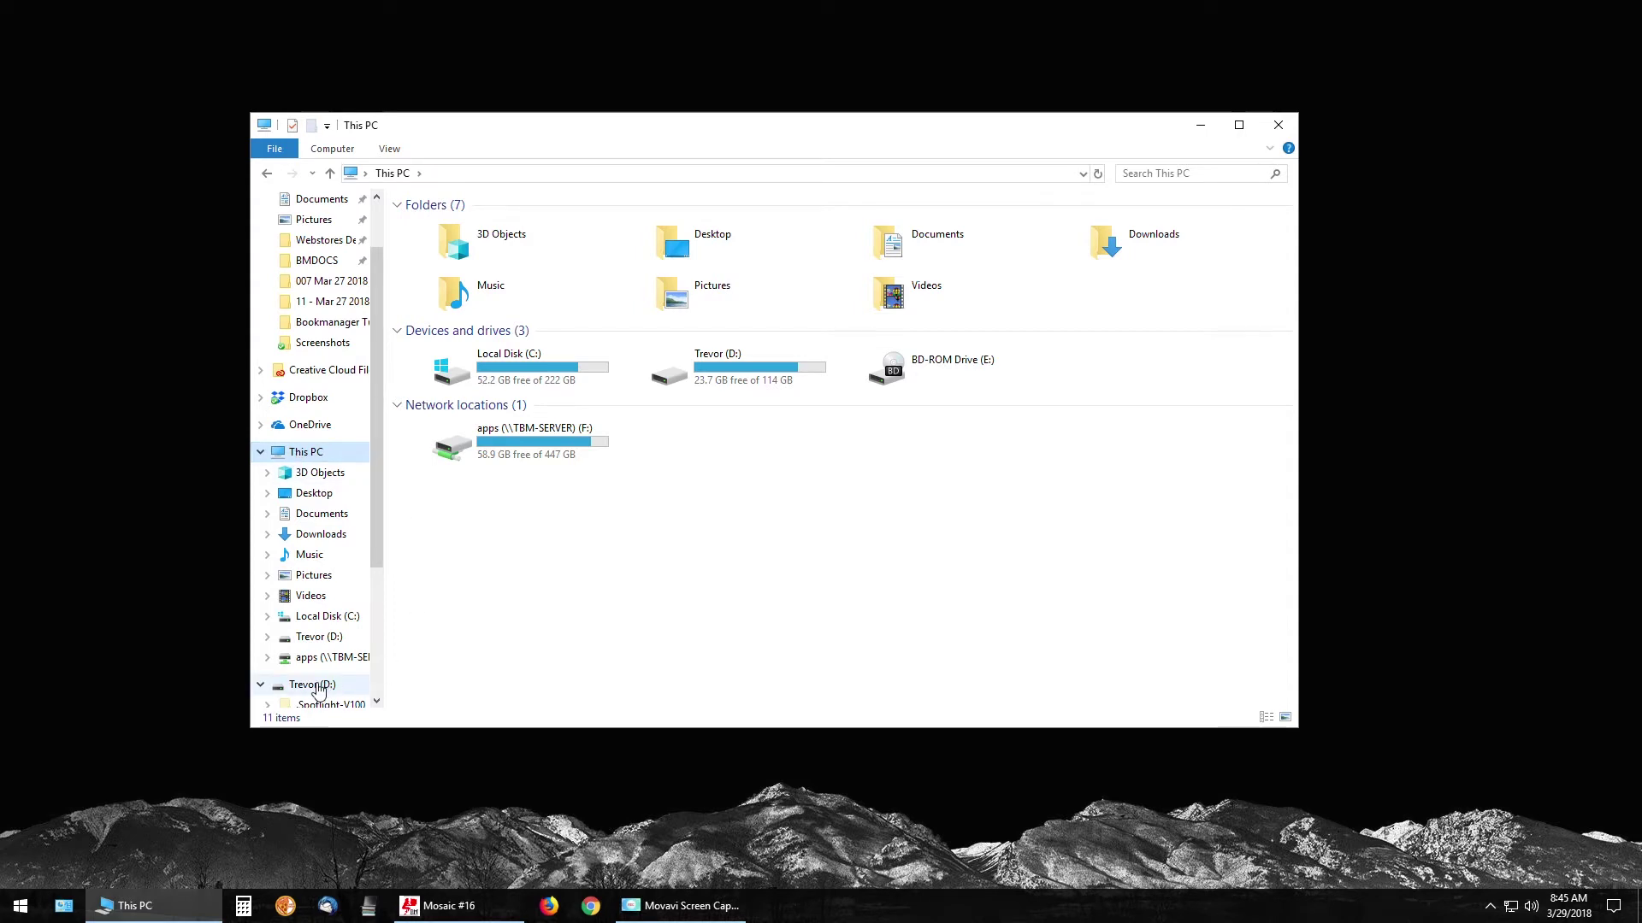
pyautogui.click(498, 372)
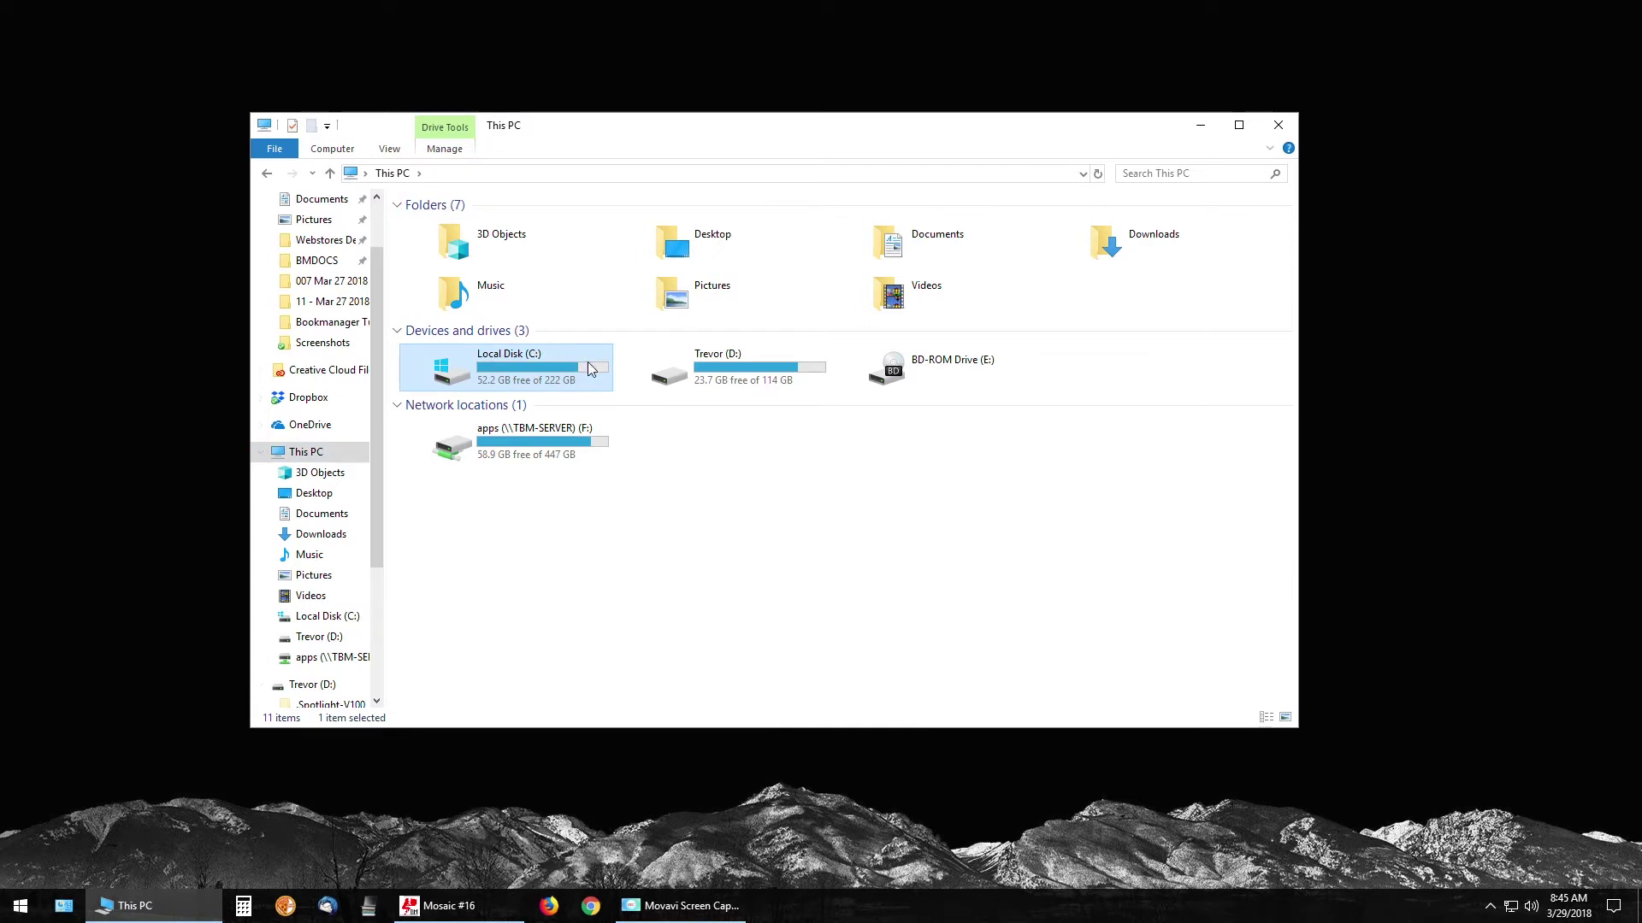
pyautogui.click(484, 369)
pyautogui.click(484, 369)
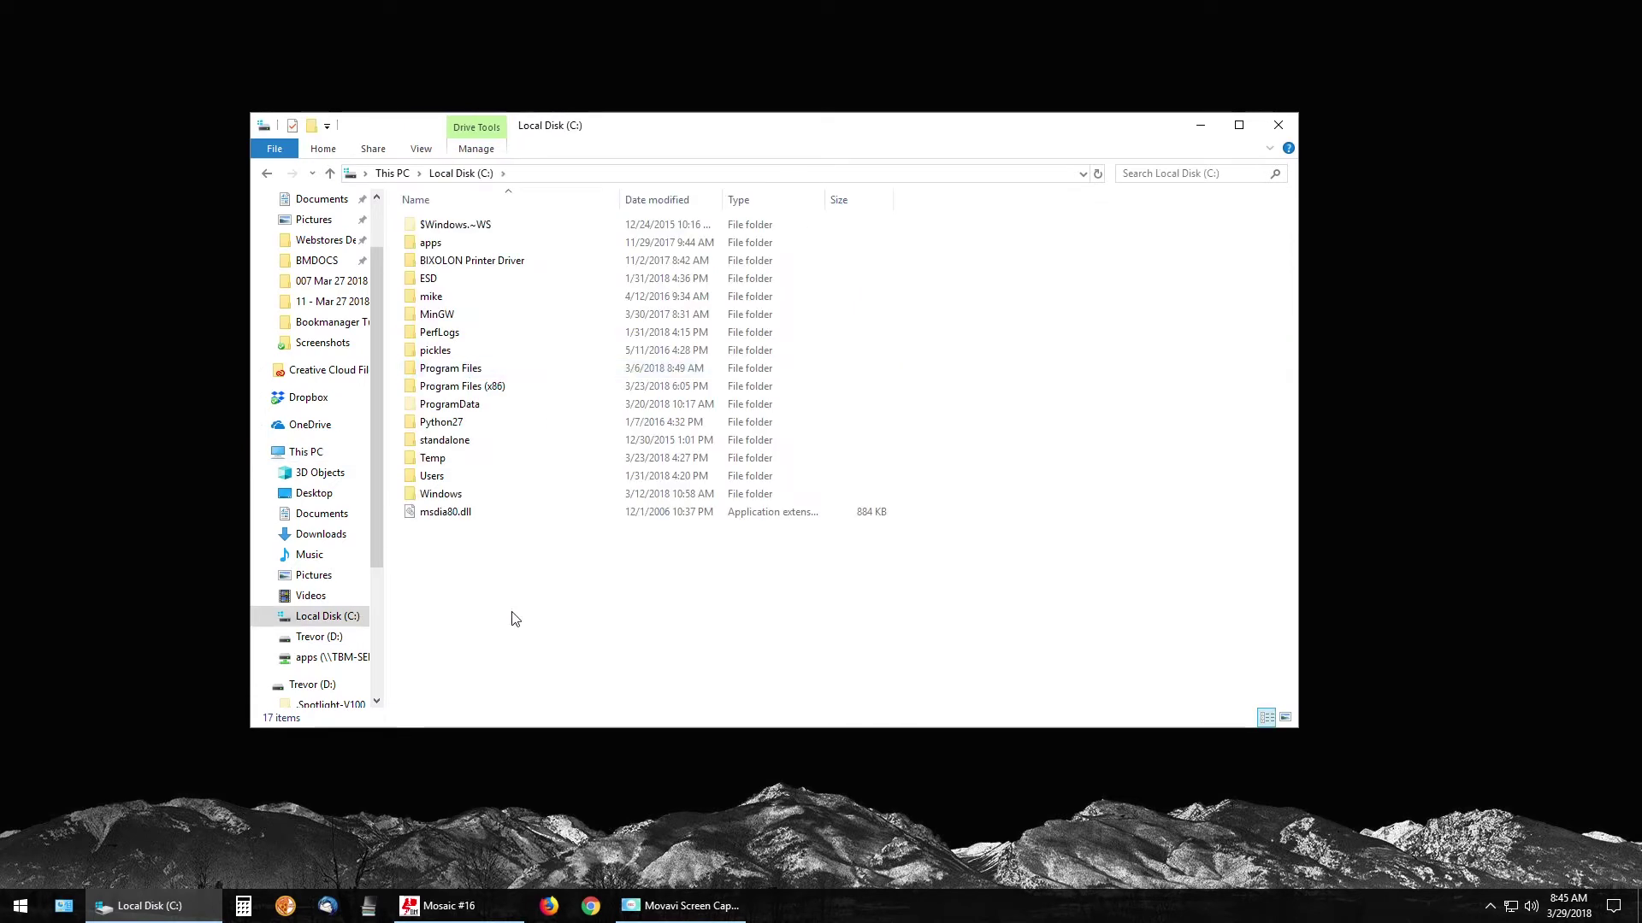
pyautogui.rightClick(458, 591)
pyautogui.click(435, 571)
pyautogui.rightClick(501, 582)
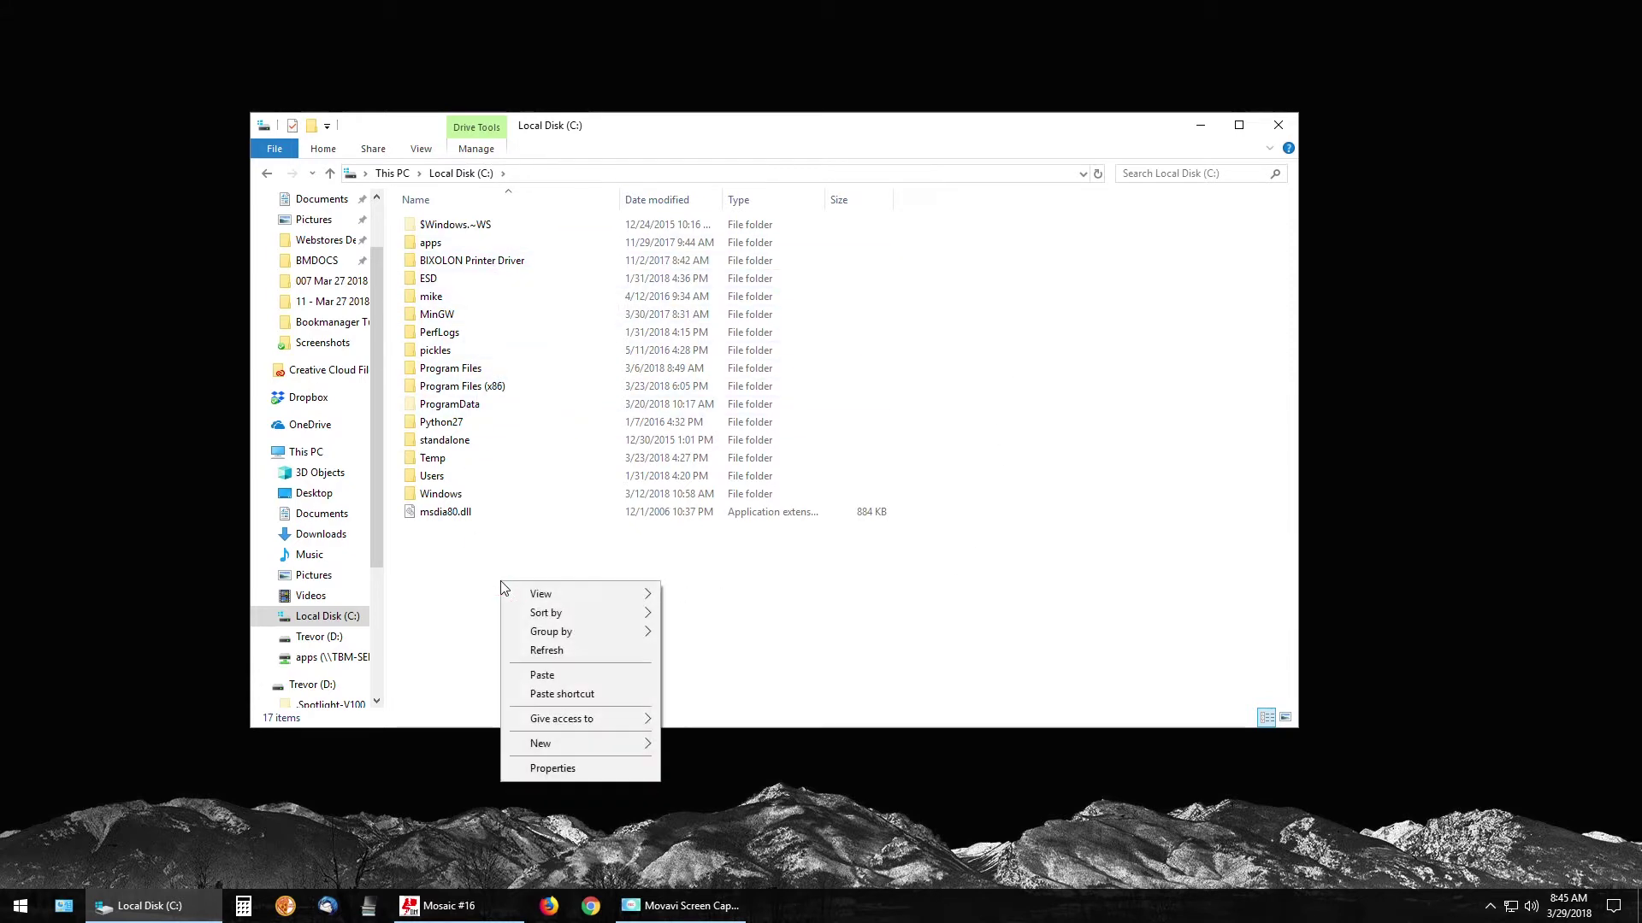
pyautogui.click(547, 676)
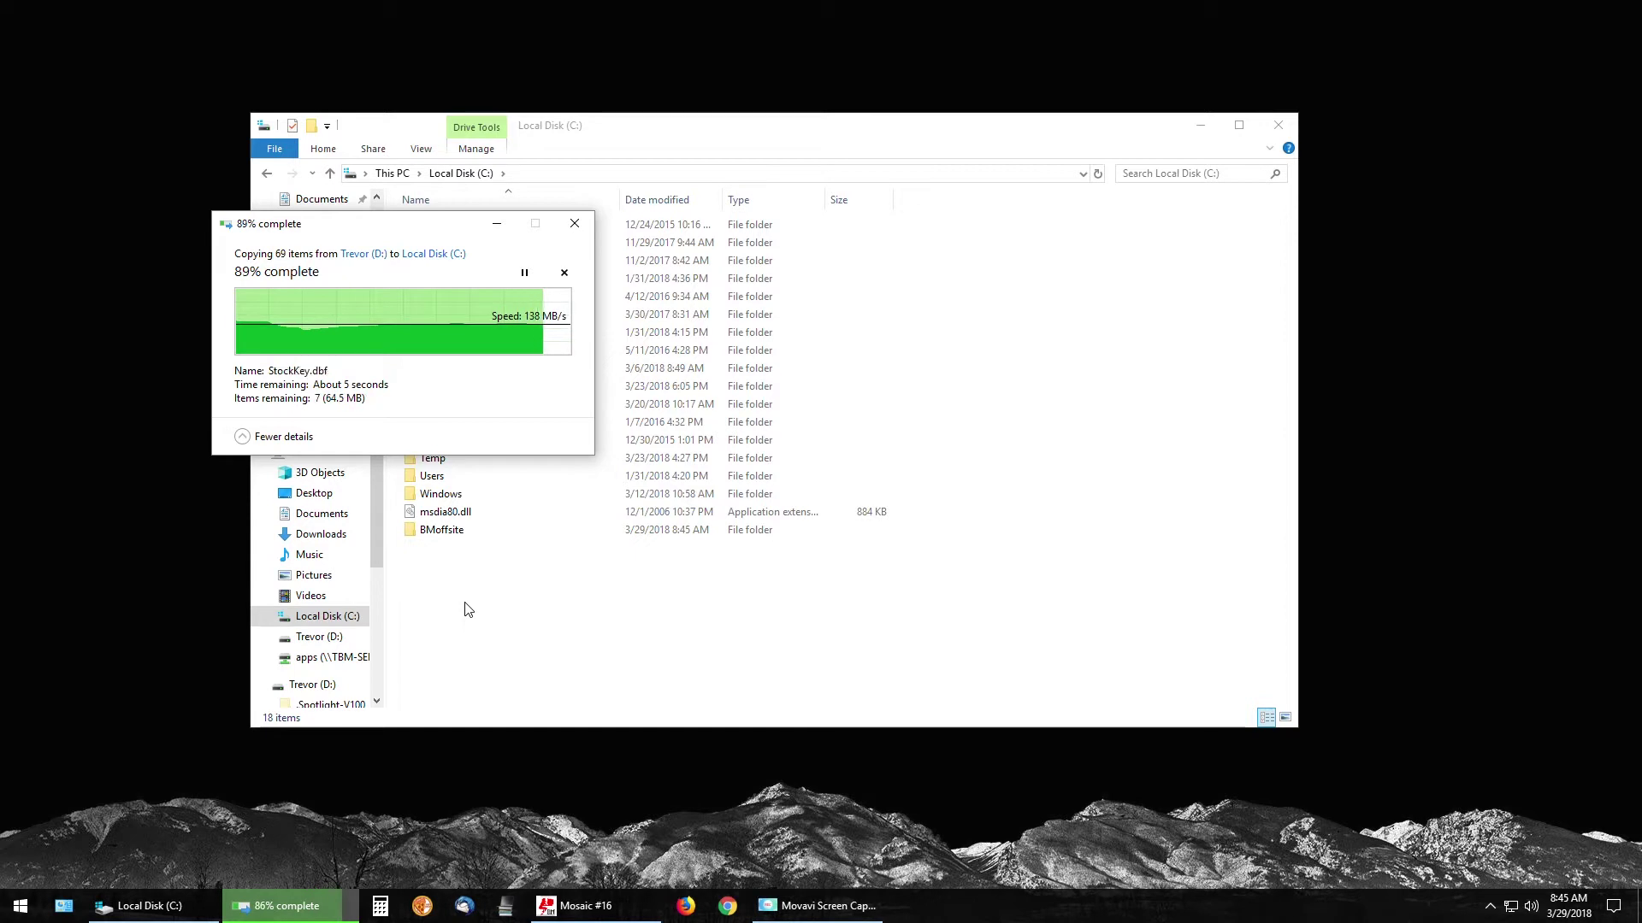
# - Paste BMoffsite into Local Disk (C:) again, replacing the files in the destination
pyautogui.rightClick(483, 627)
pyautogui.click(530, 694)
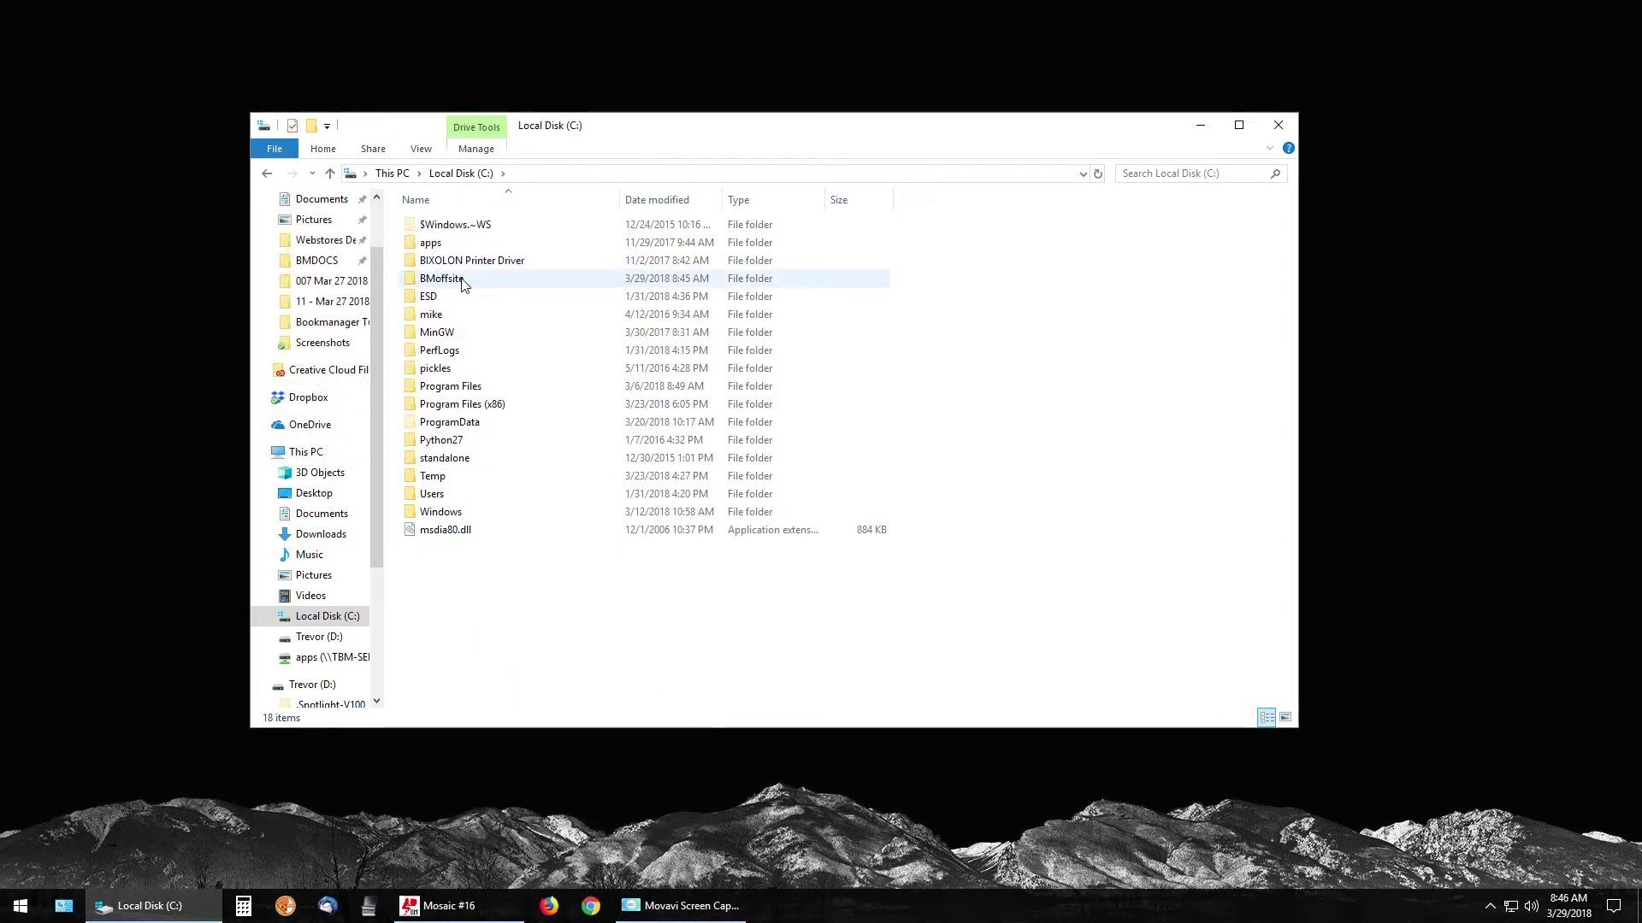
pyautogui.click(480, 603)
pyautogui.rightClick(480, 604)
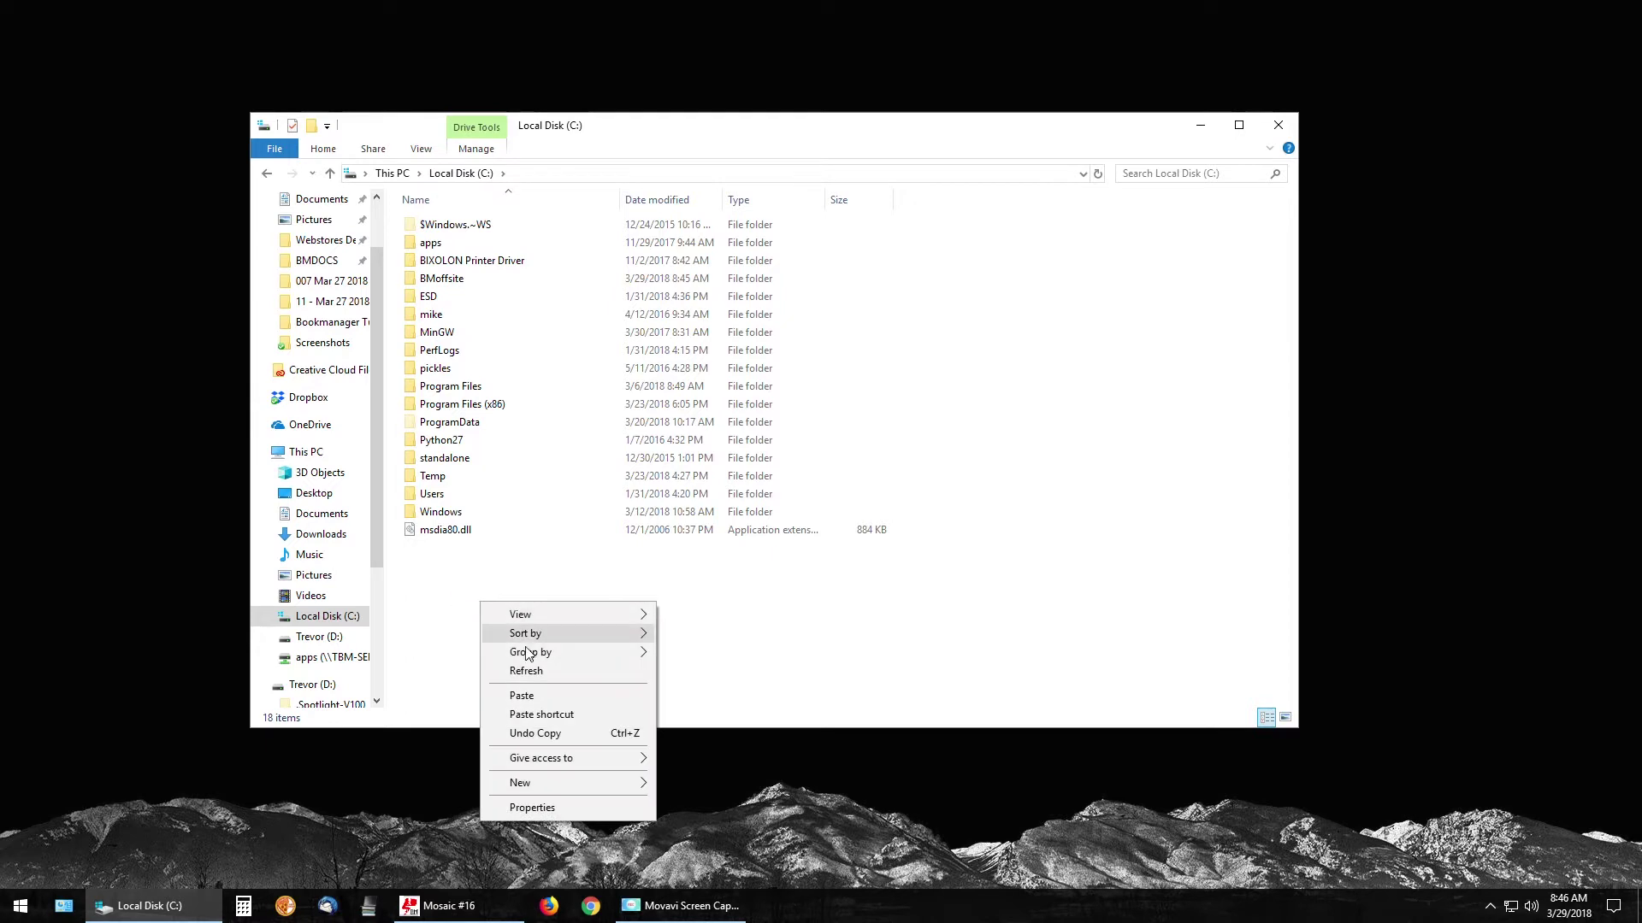
pyautogui.click(543, 694)
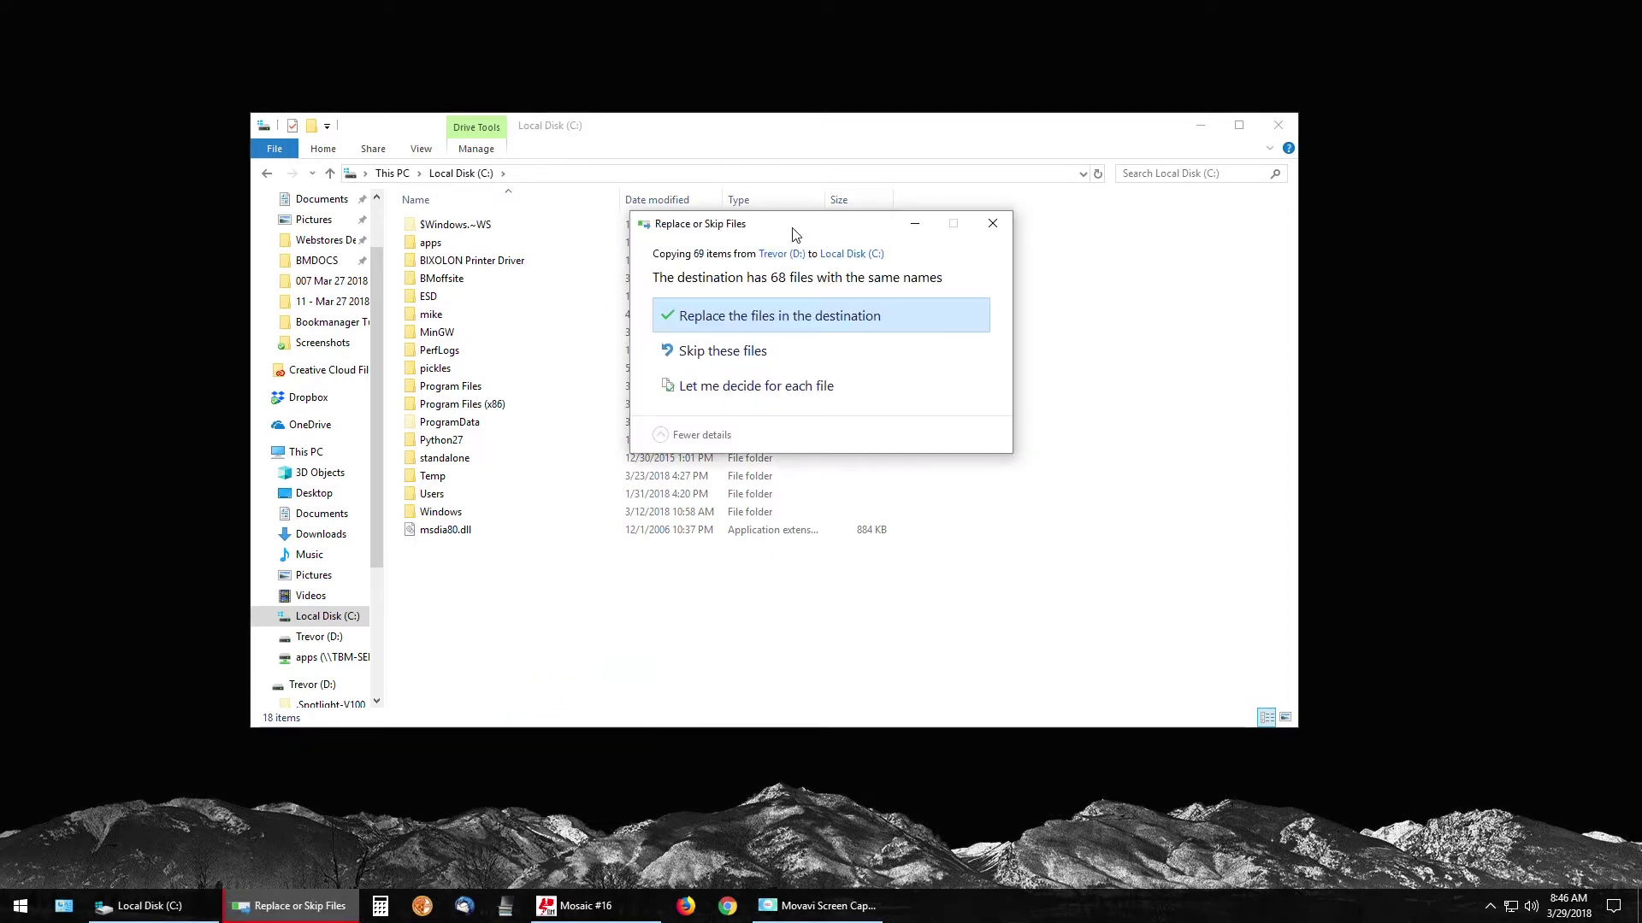
pyautogui.moveTo(795, 244); pyautogui.dragTo(757, 256)
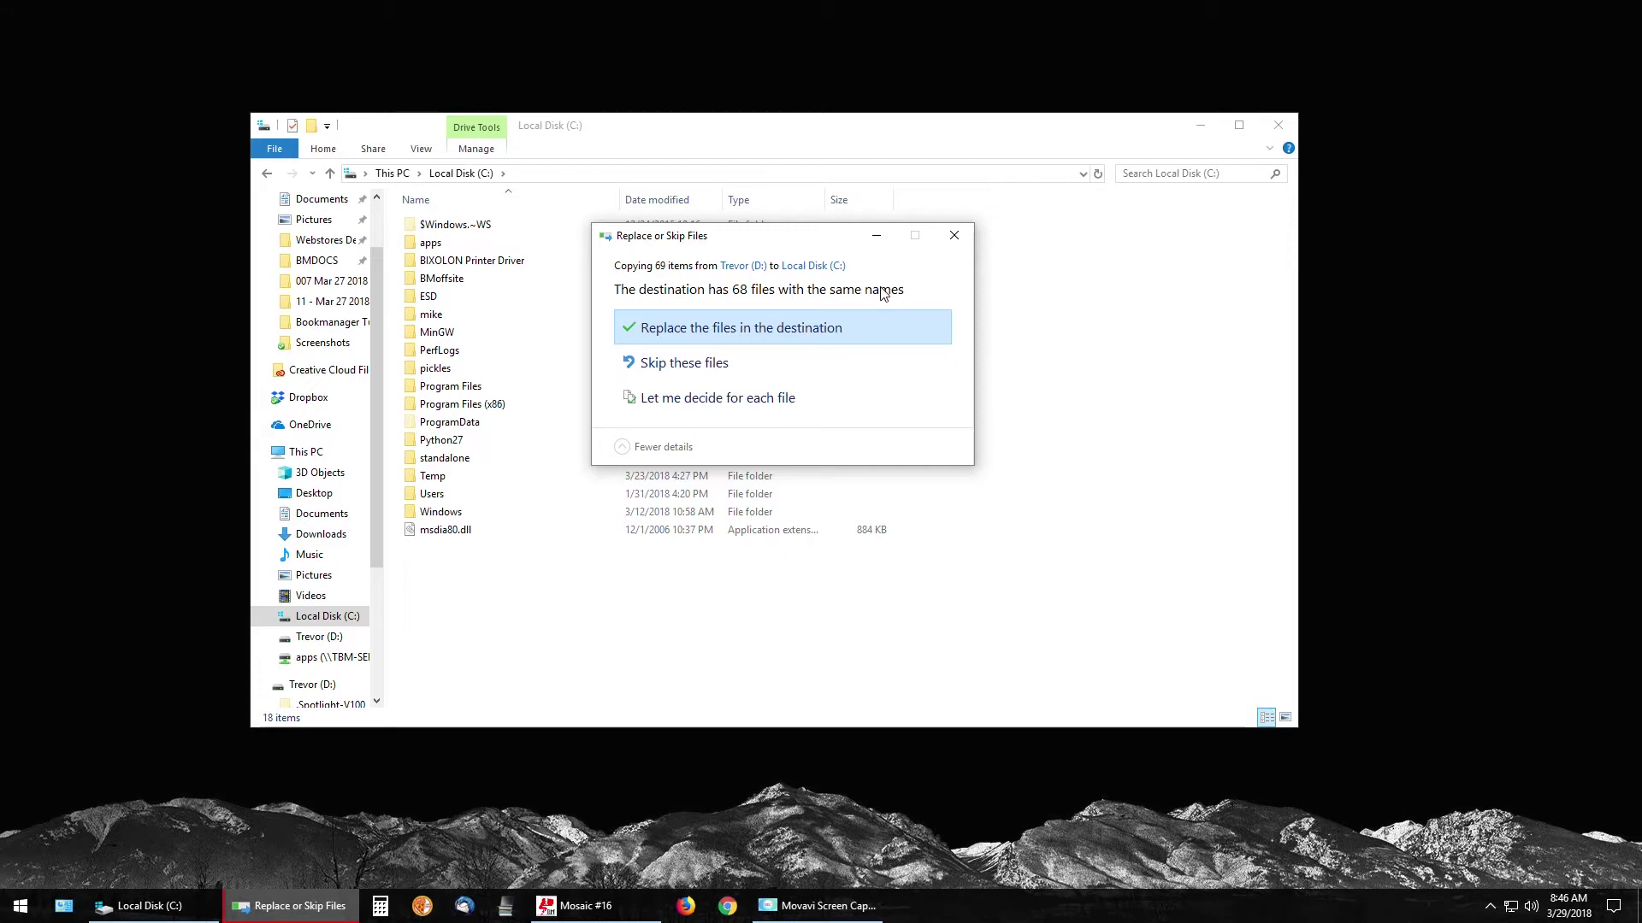
pyautogui.click(707, 329)
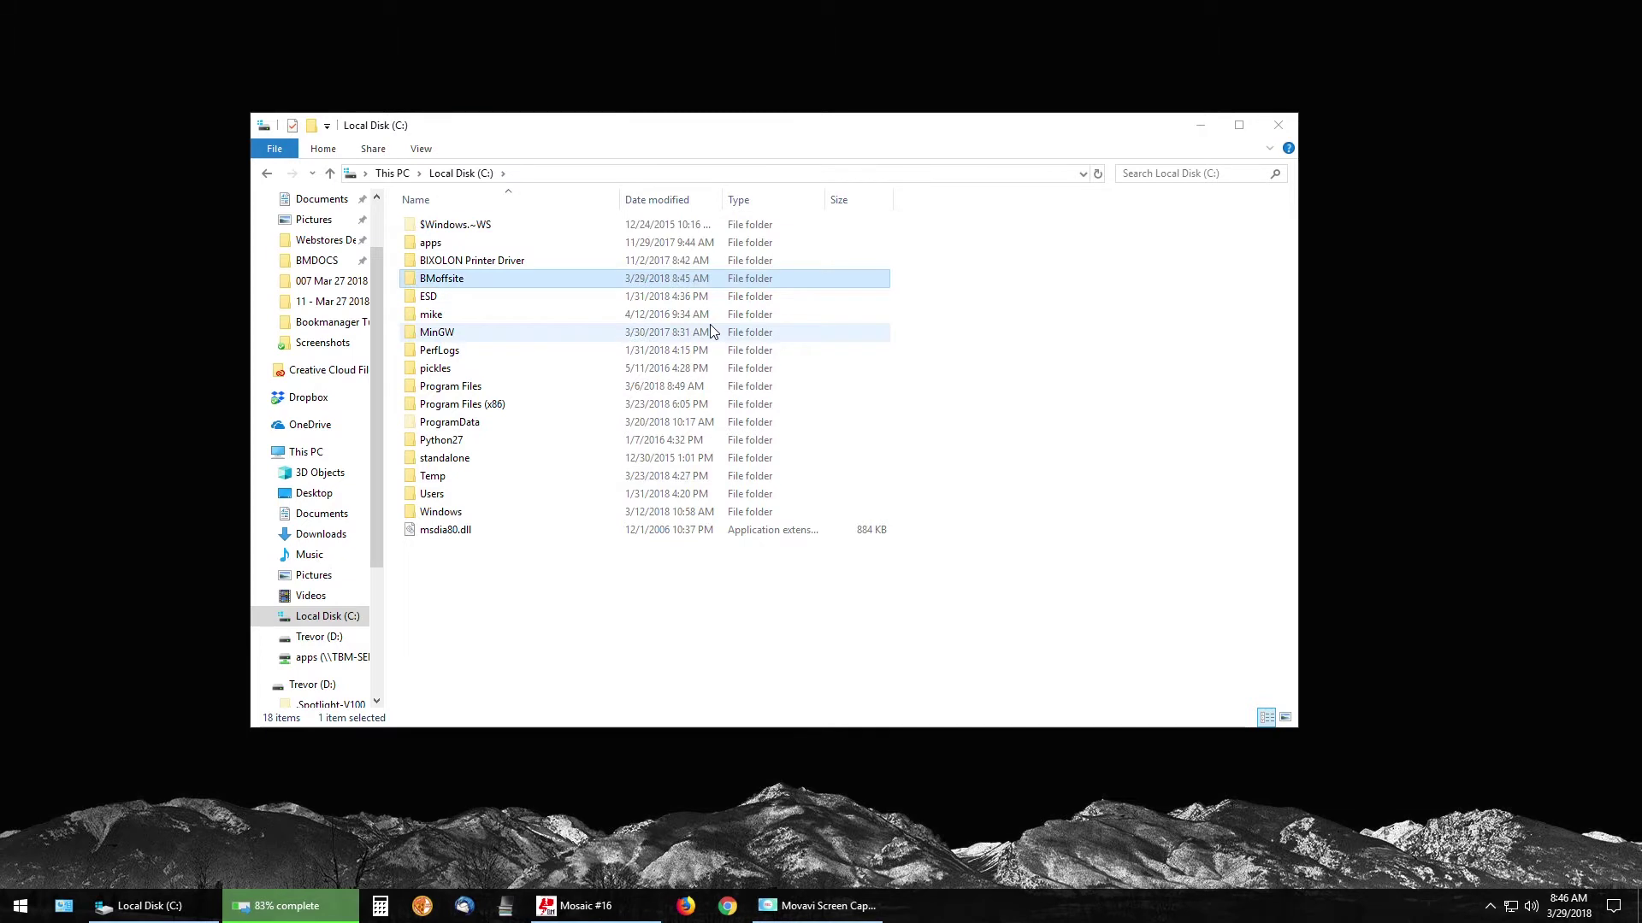
pyautogui.click(486, 621)
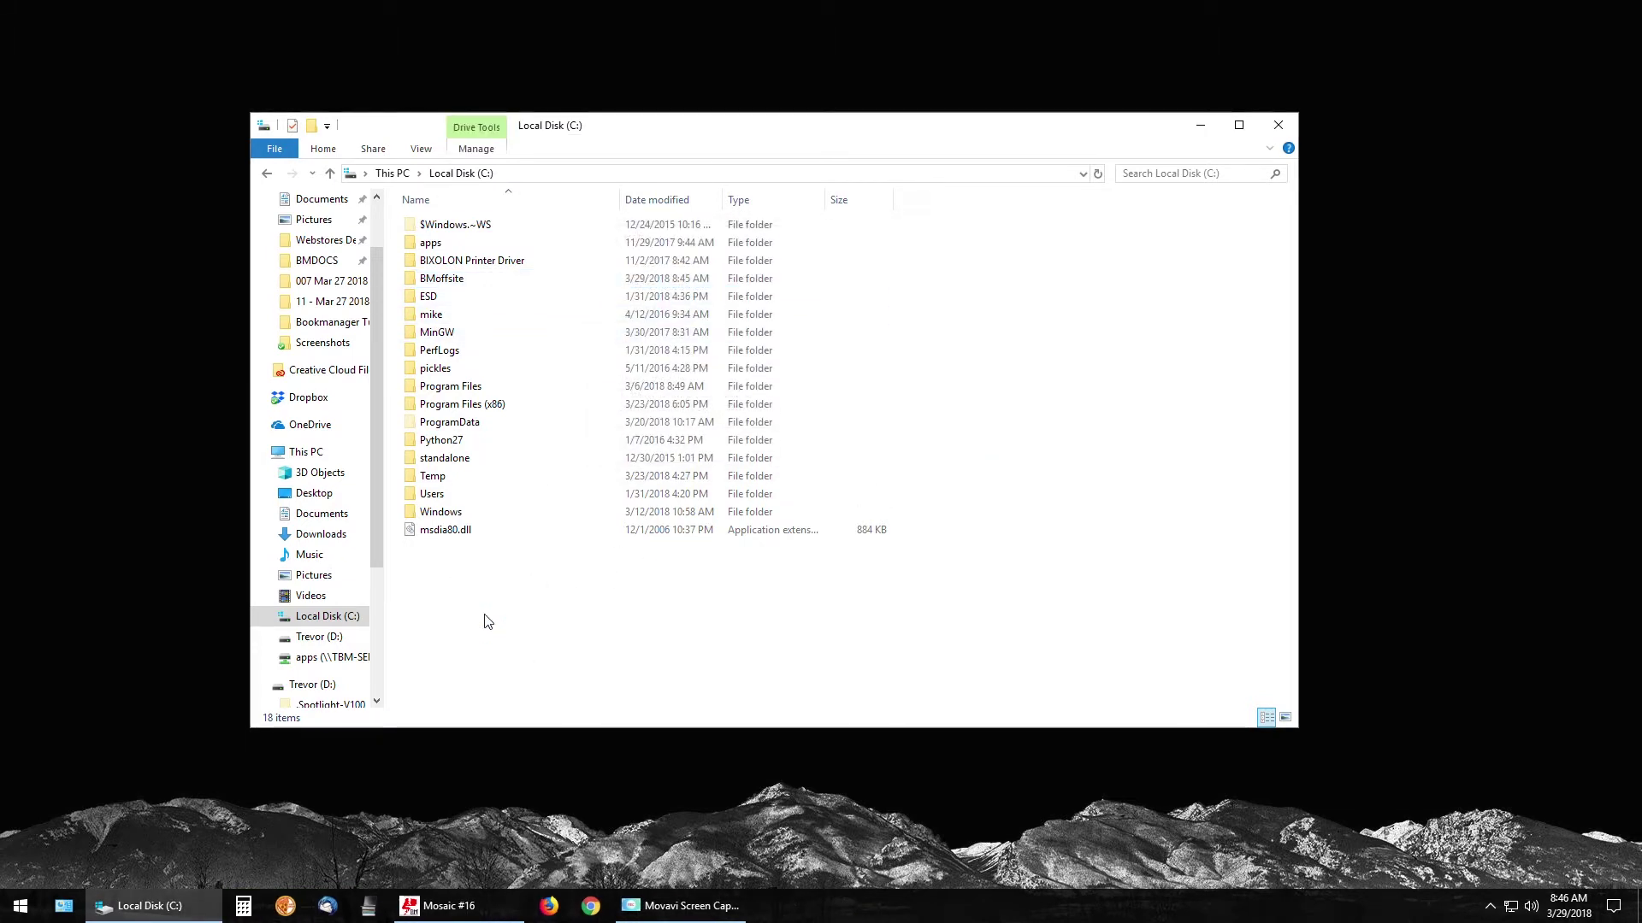
# - Launch bkmngr.exe from the BMoffsite folder on C: and allow it through the firewall on private networks
pyautogui.moveTo(444, 289)
pyautogui.doubleClick(445, 280)
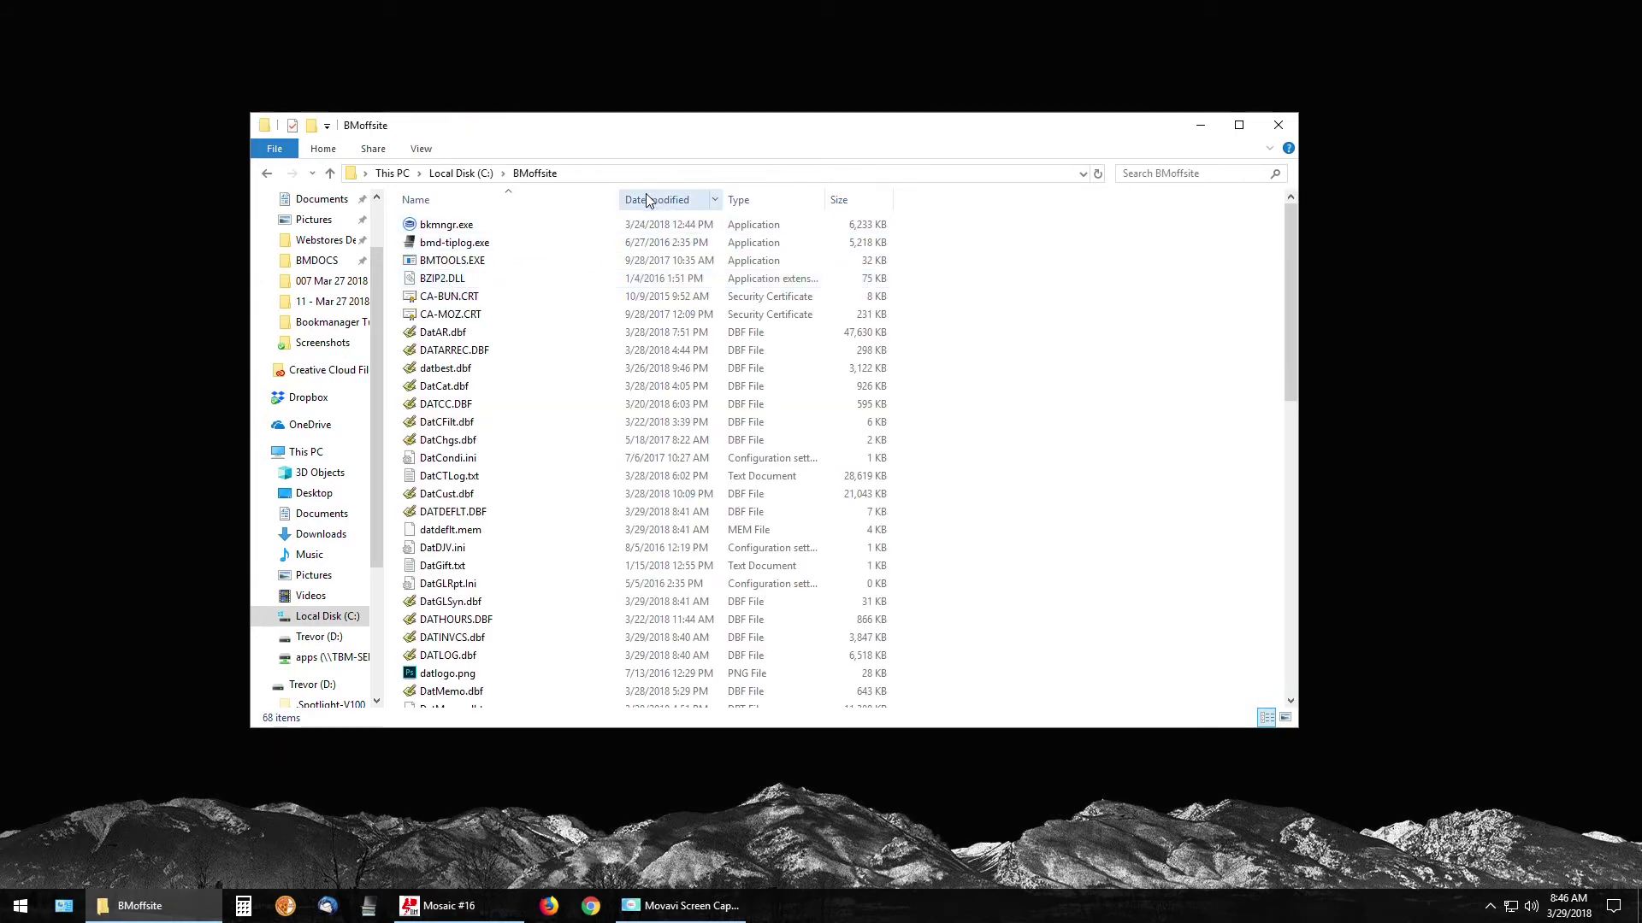
pyautogui.click(504, 204)
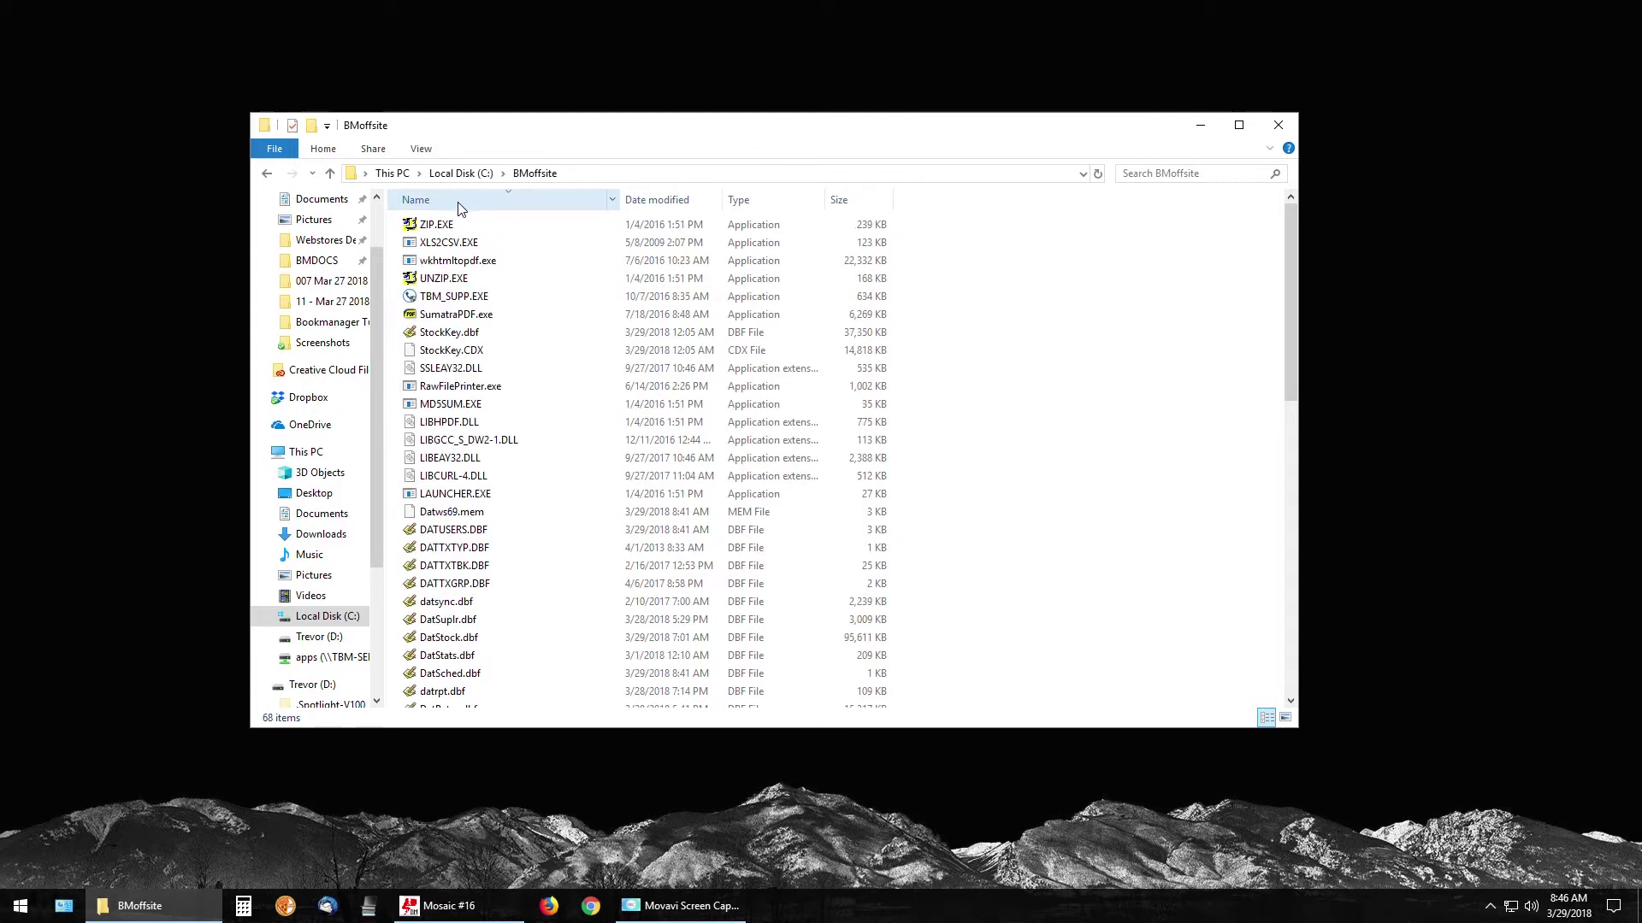
pyautogui.click(481, 205)
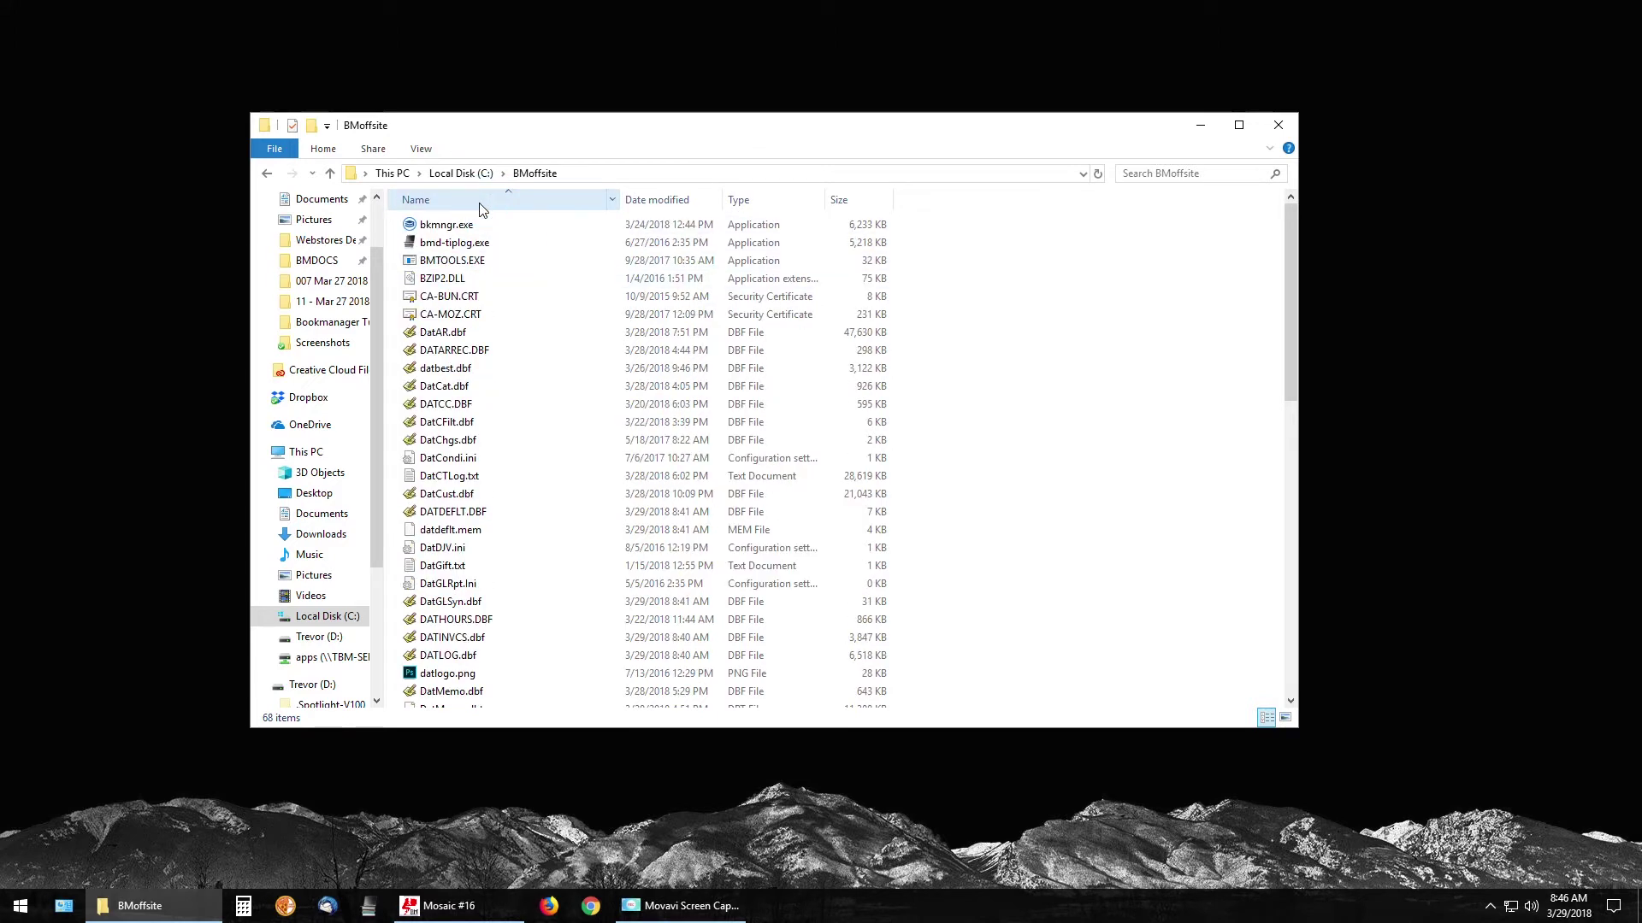
pyautogui.click(439, 227)
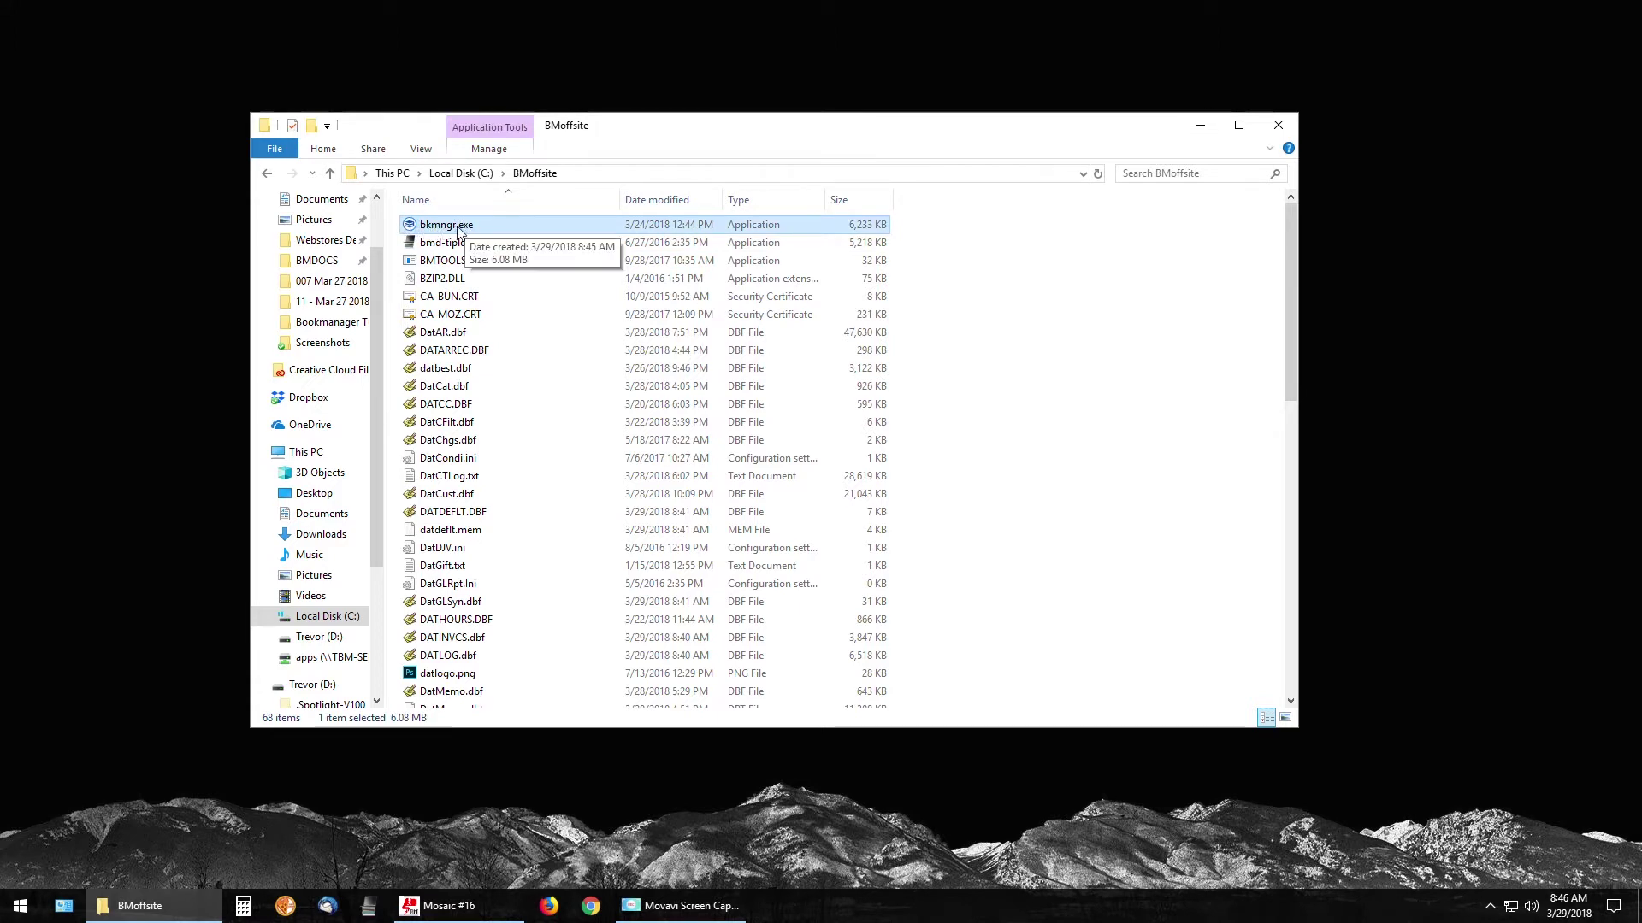
pyautogui.doubleClick(408, 227)
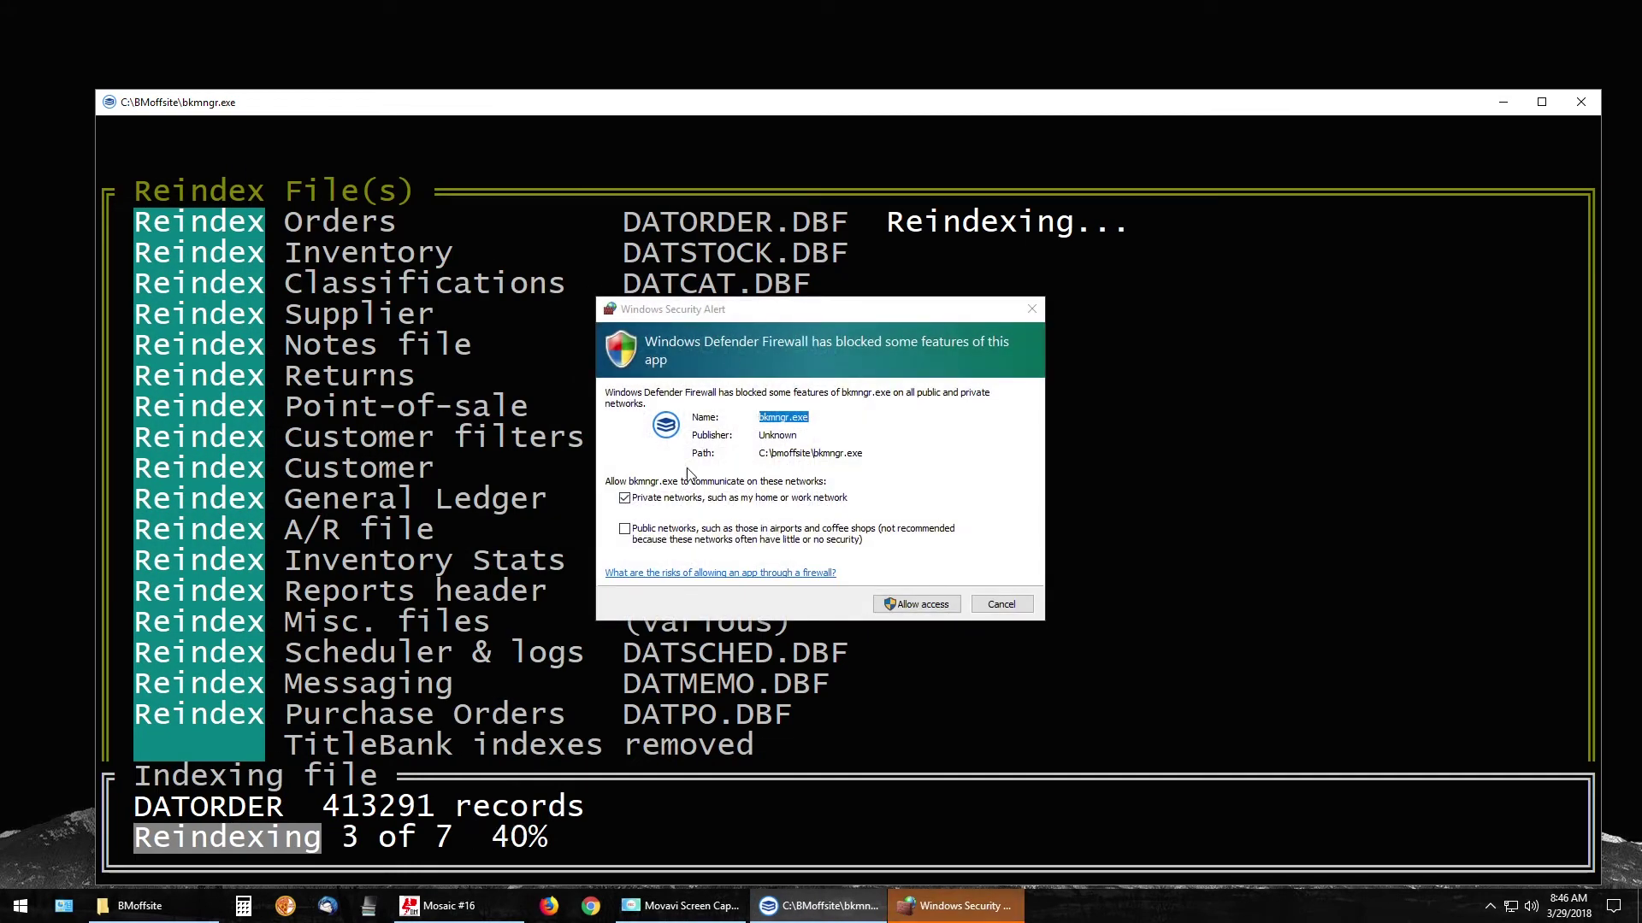
pyautogui.click(908, 606)
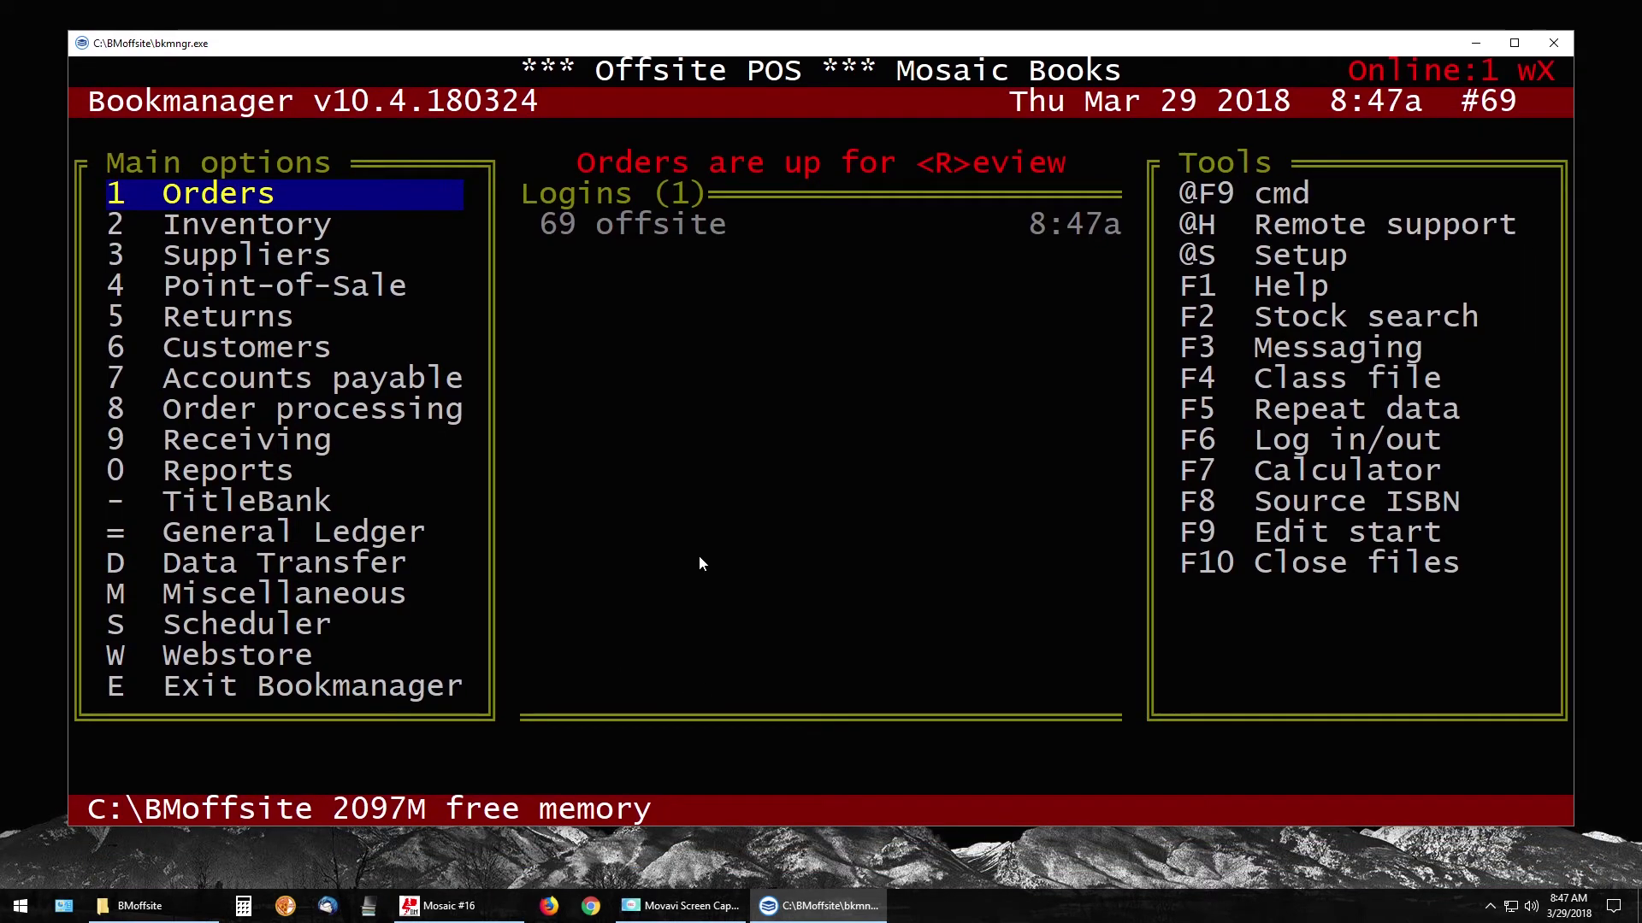
pyautogui.moveTo(528, 69); pyautogui.dragTo(876, 69)
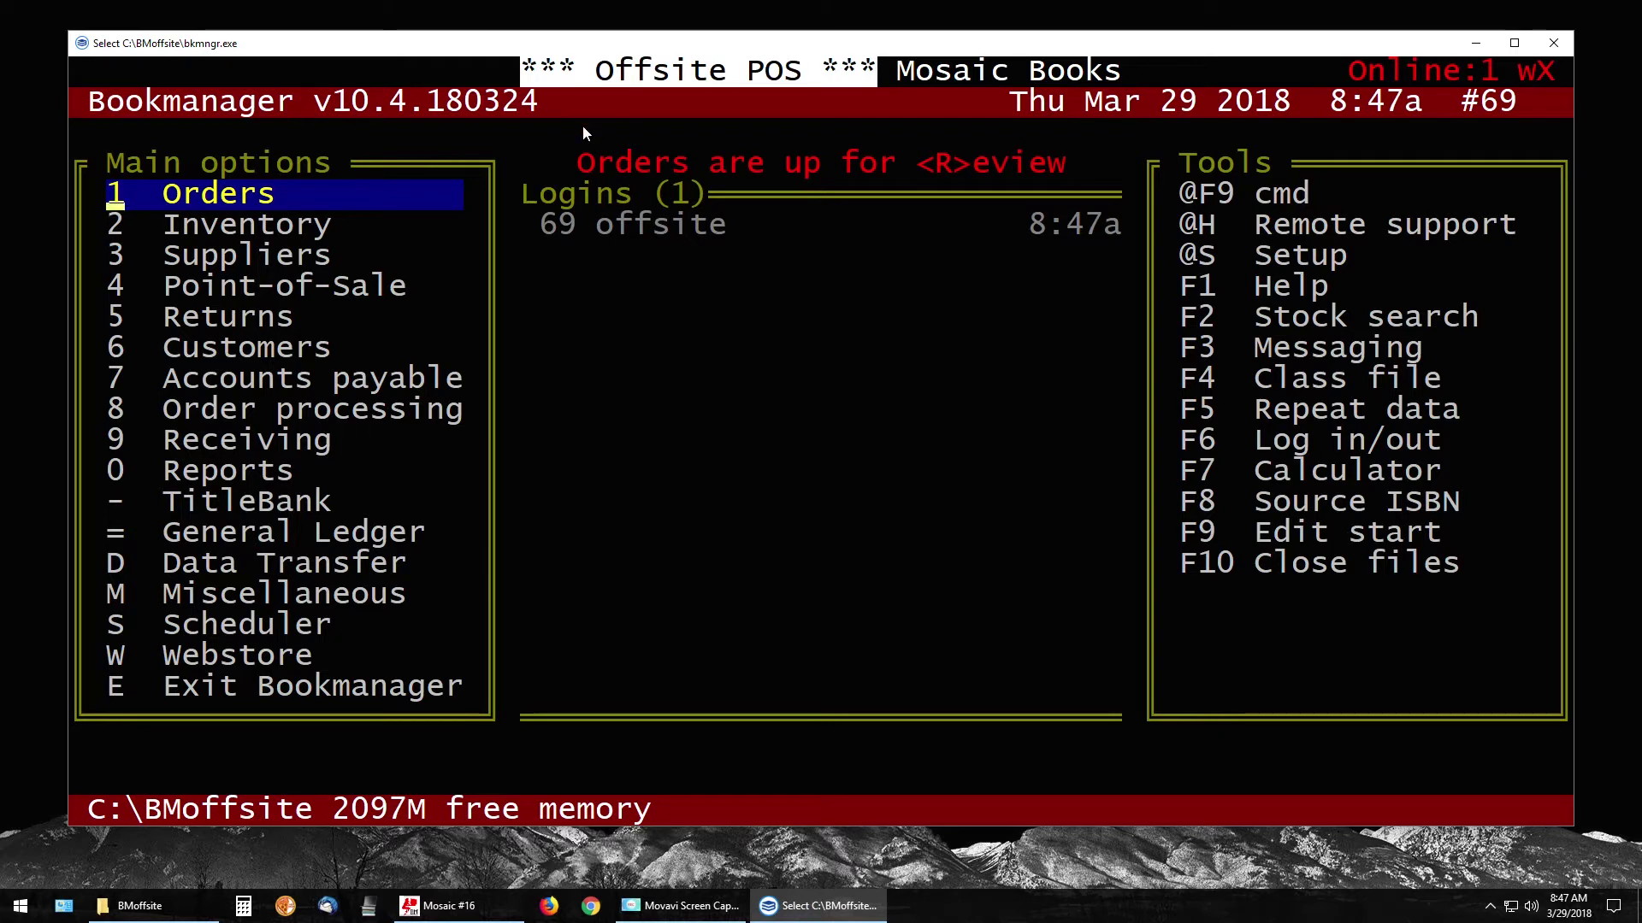
pyautogui.click(547, 72)
pyautogui.click(530, 71)
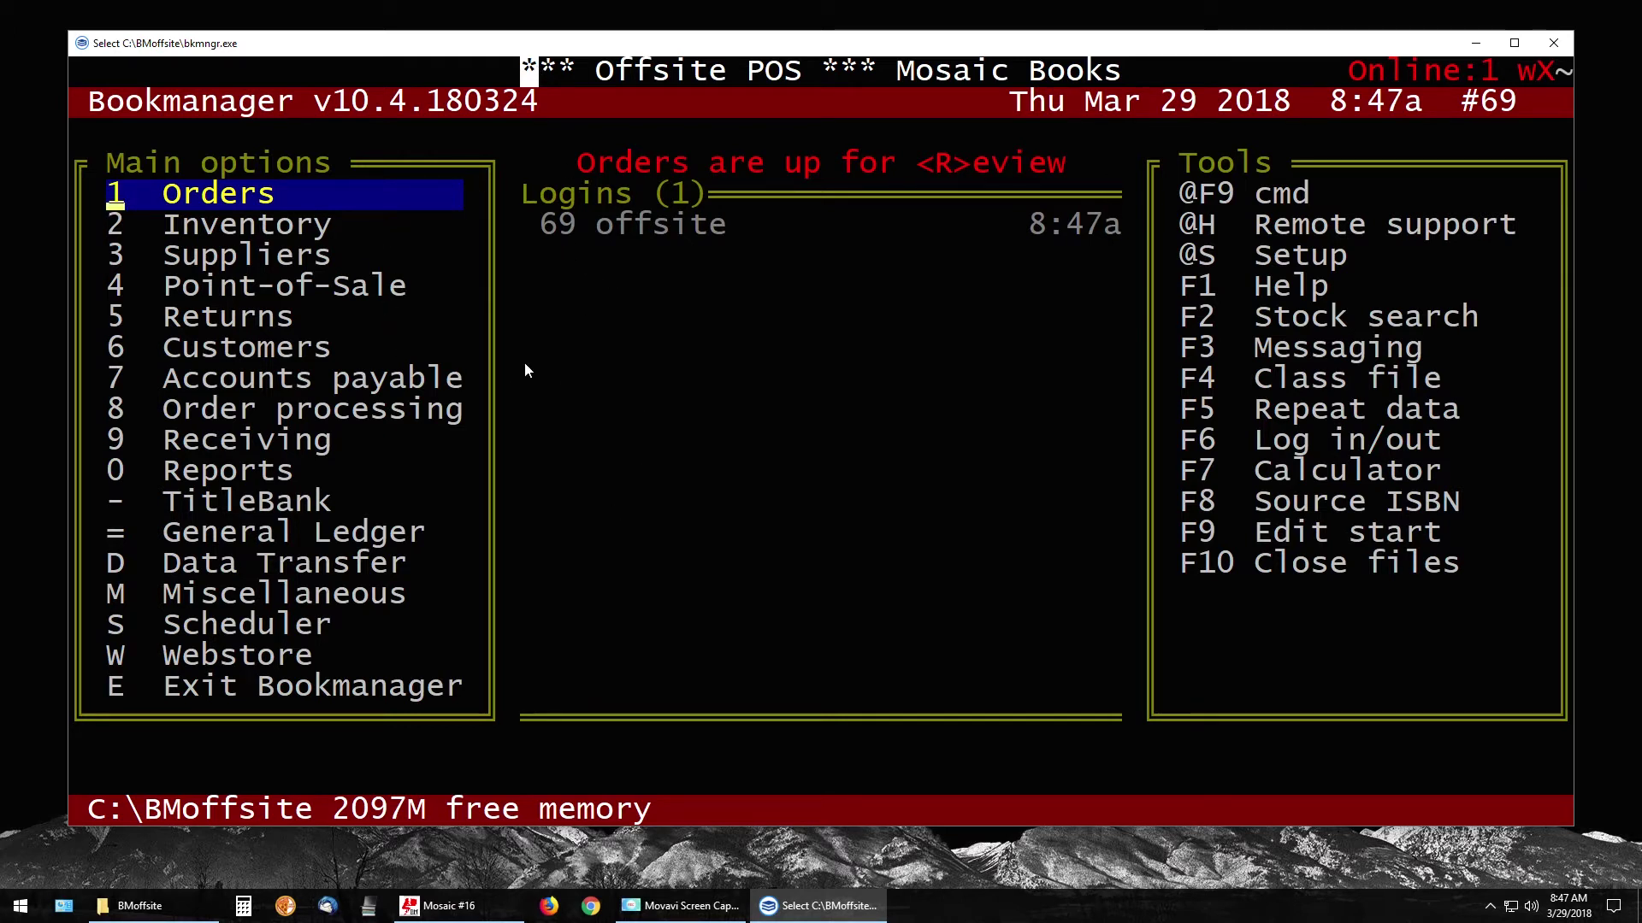
pyautogui.press('Escape')
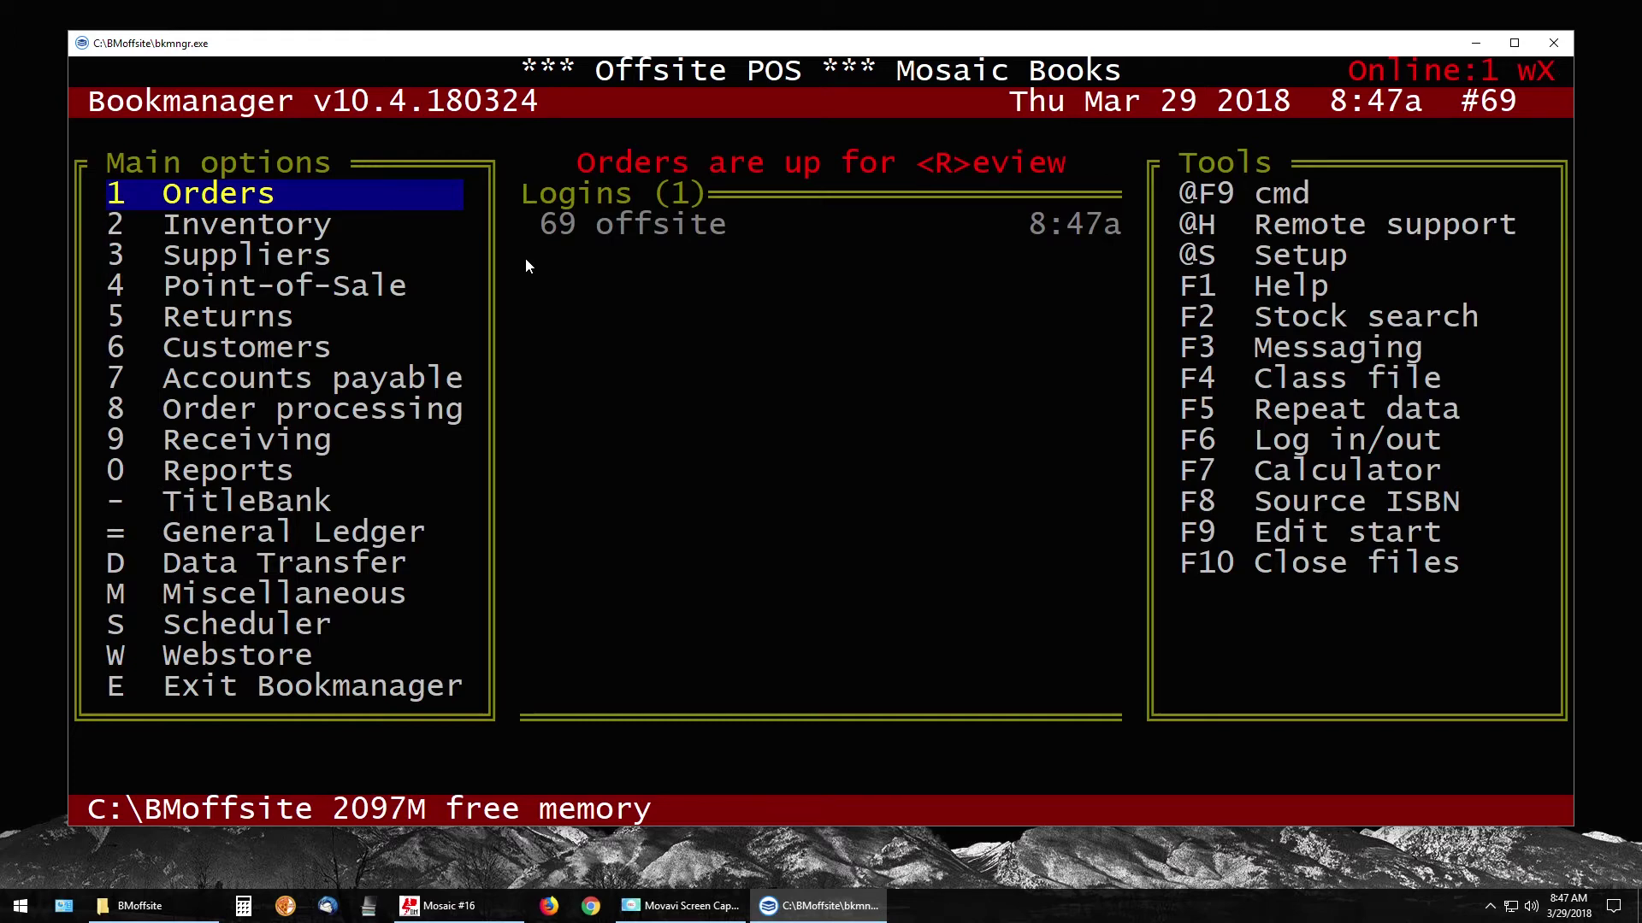
# - Open Point-of-Sale and browse back from the held transactions to the last History transaction
pyautogui.press('4')
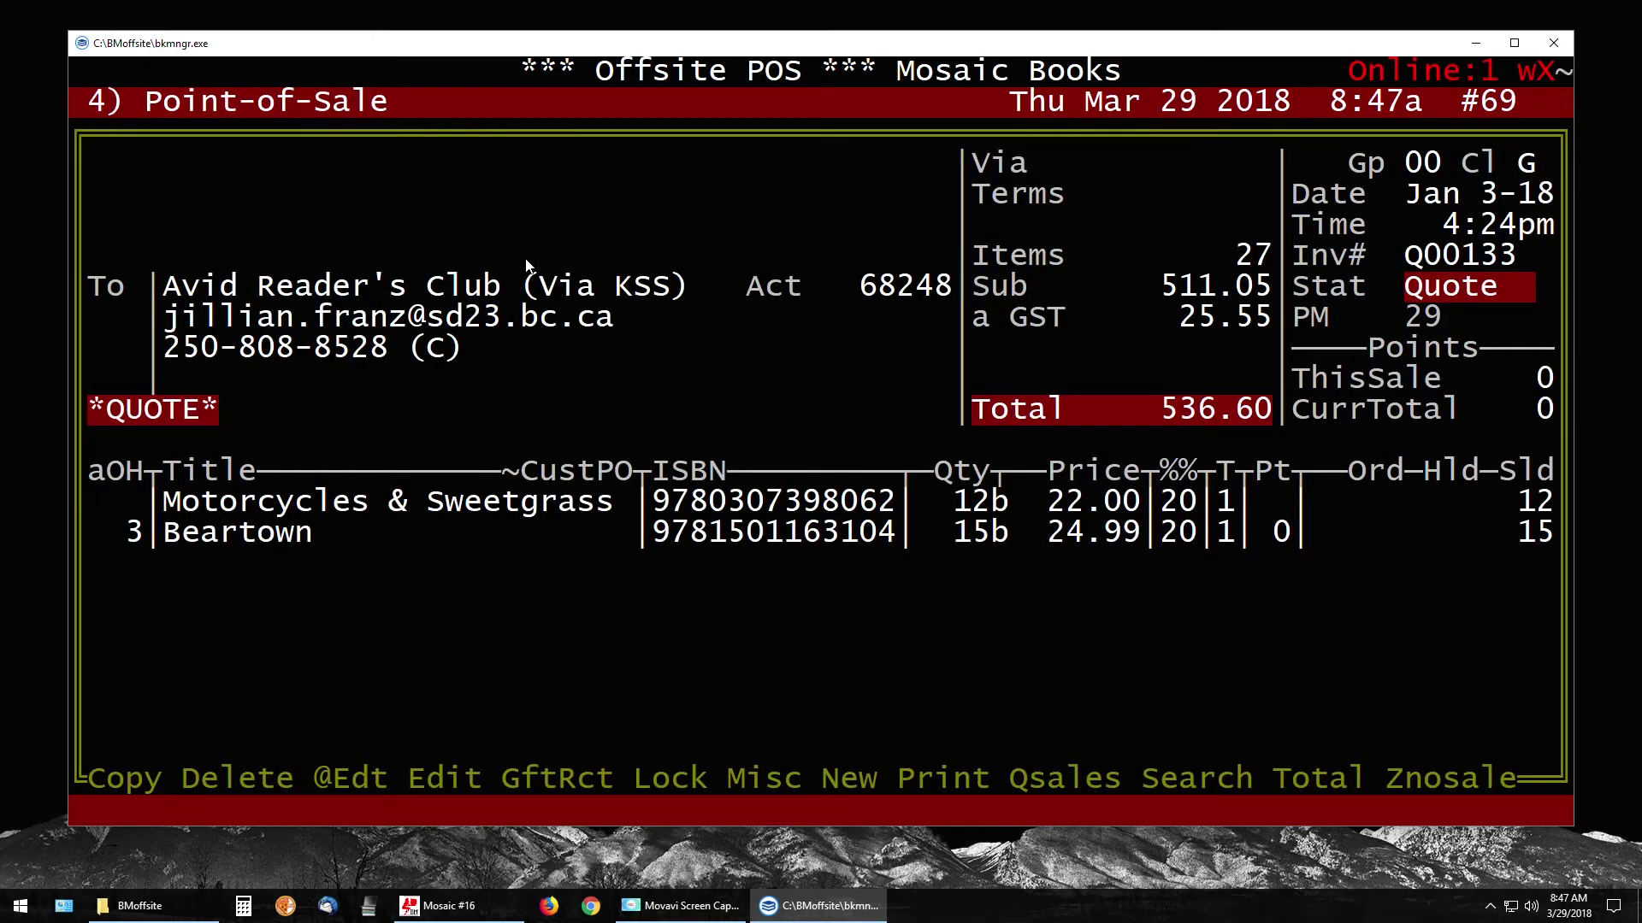
pyautogui.press('Home')
pyautogui.press('pageup')
pyautogui.press('Home')
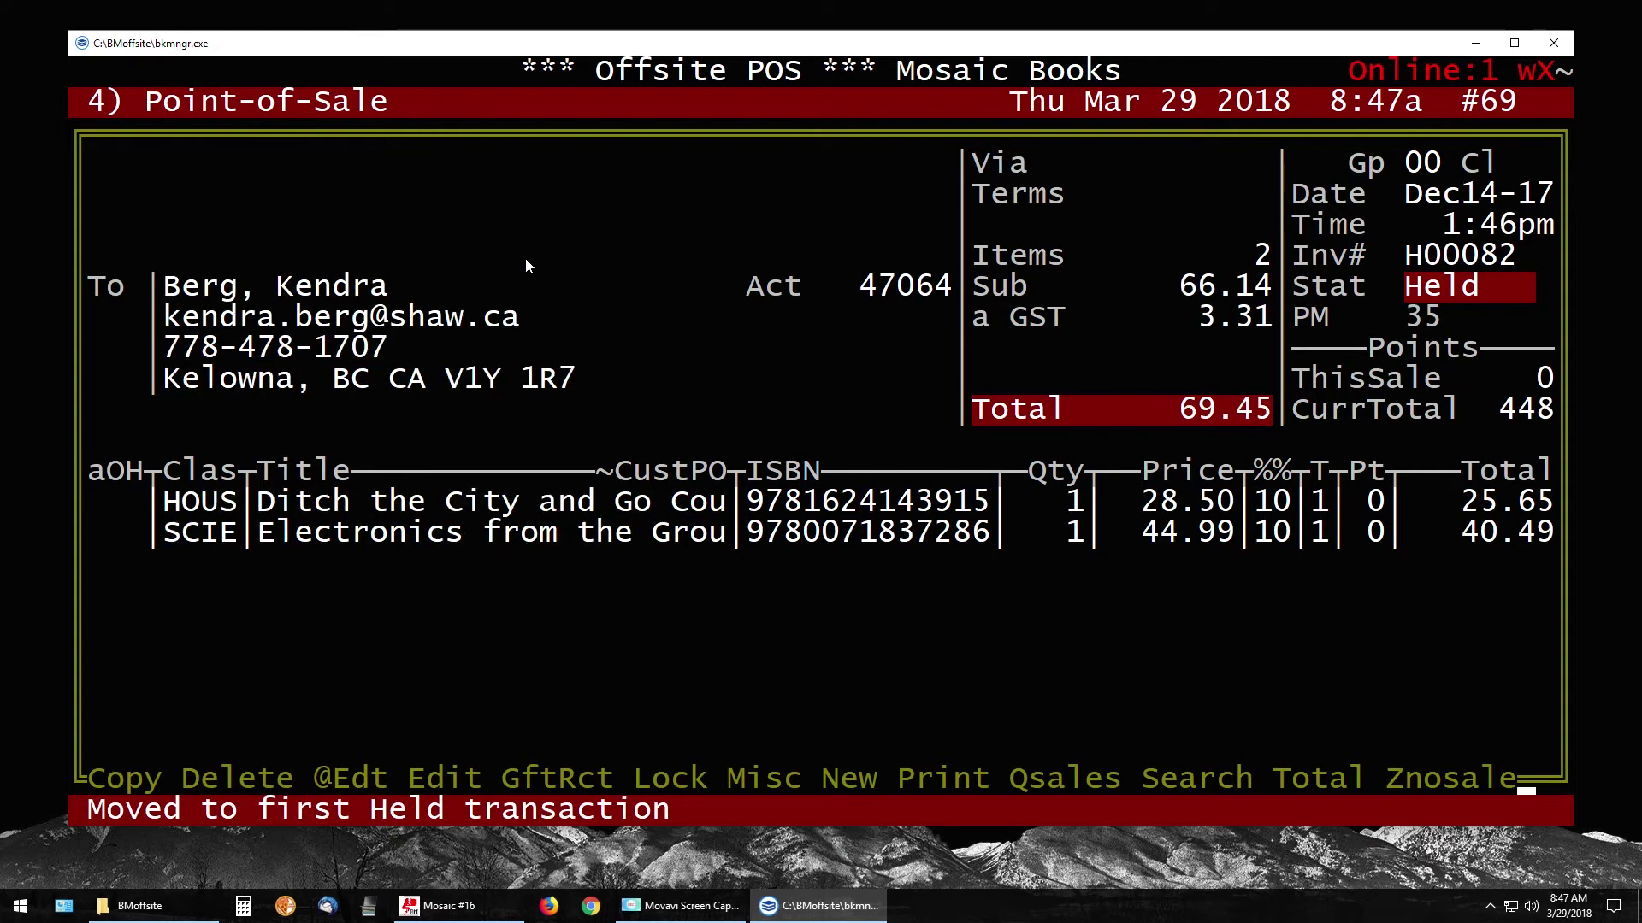
pyautogui.press('pageup')
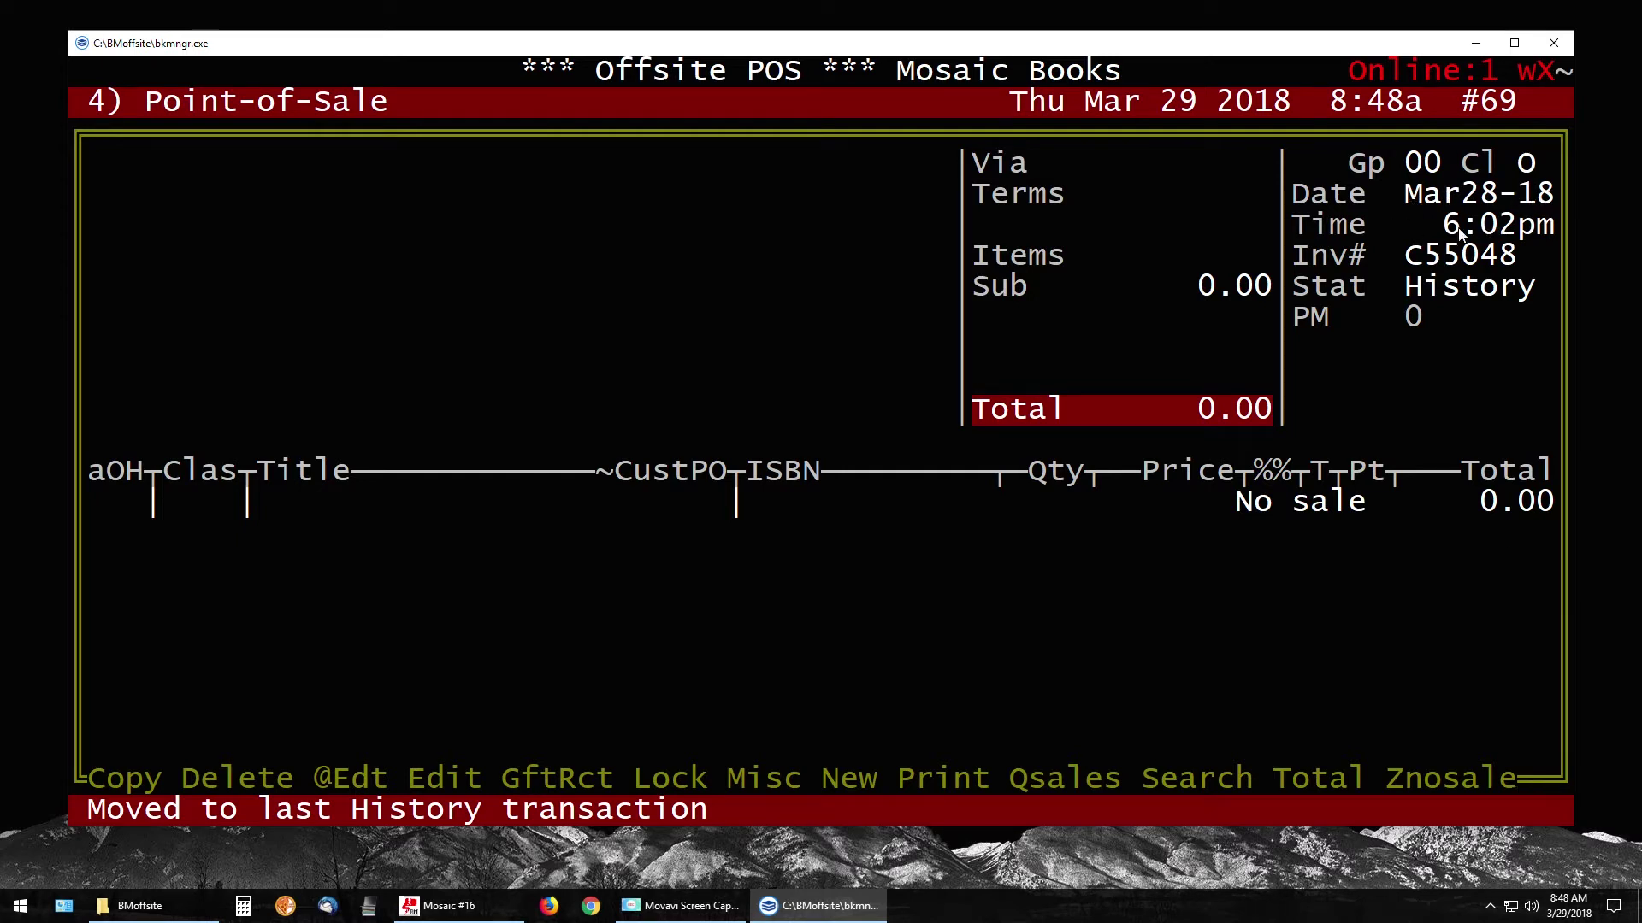
pyautogui.moveTo(1085, 49)
pyautogui.mouseDown()
pyautogui.moveTo(1110, 45)
pyautogui.moveTo(1093, 55)
pyautogui.mouseUp()
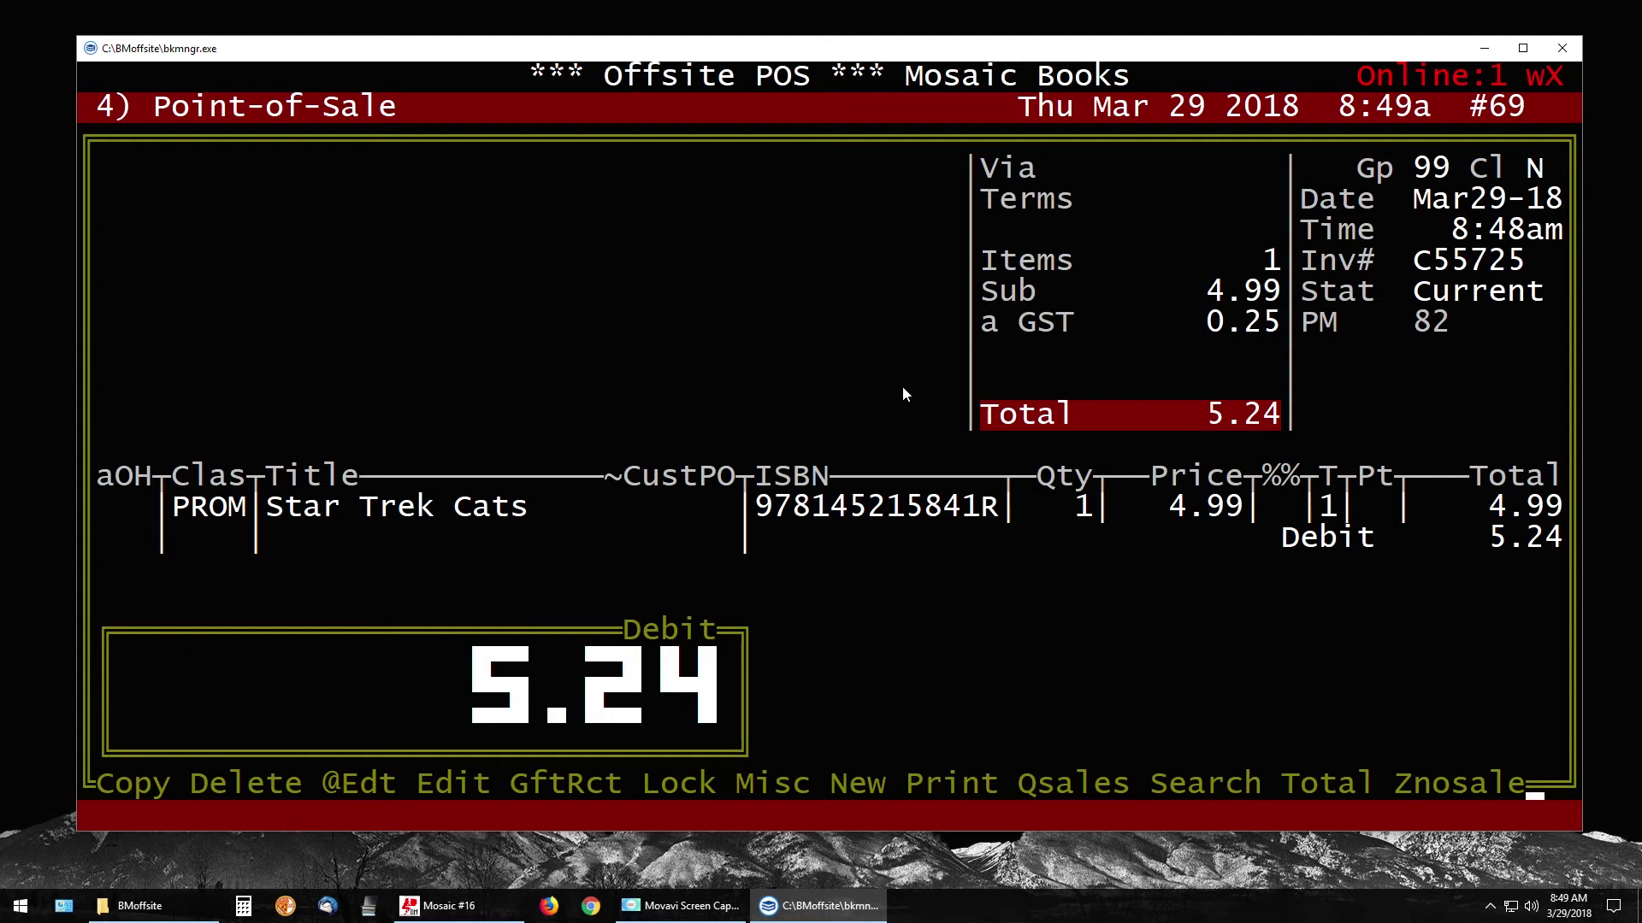
# - Total the offsite sales and create export data for group 99, leaving the invoice limit blank and the tax code summary at N
pyautogui.press('m')
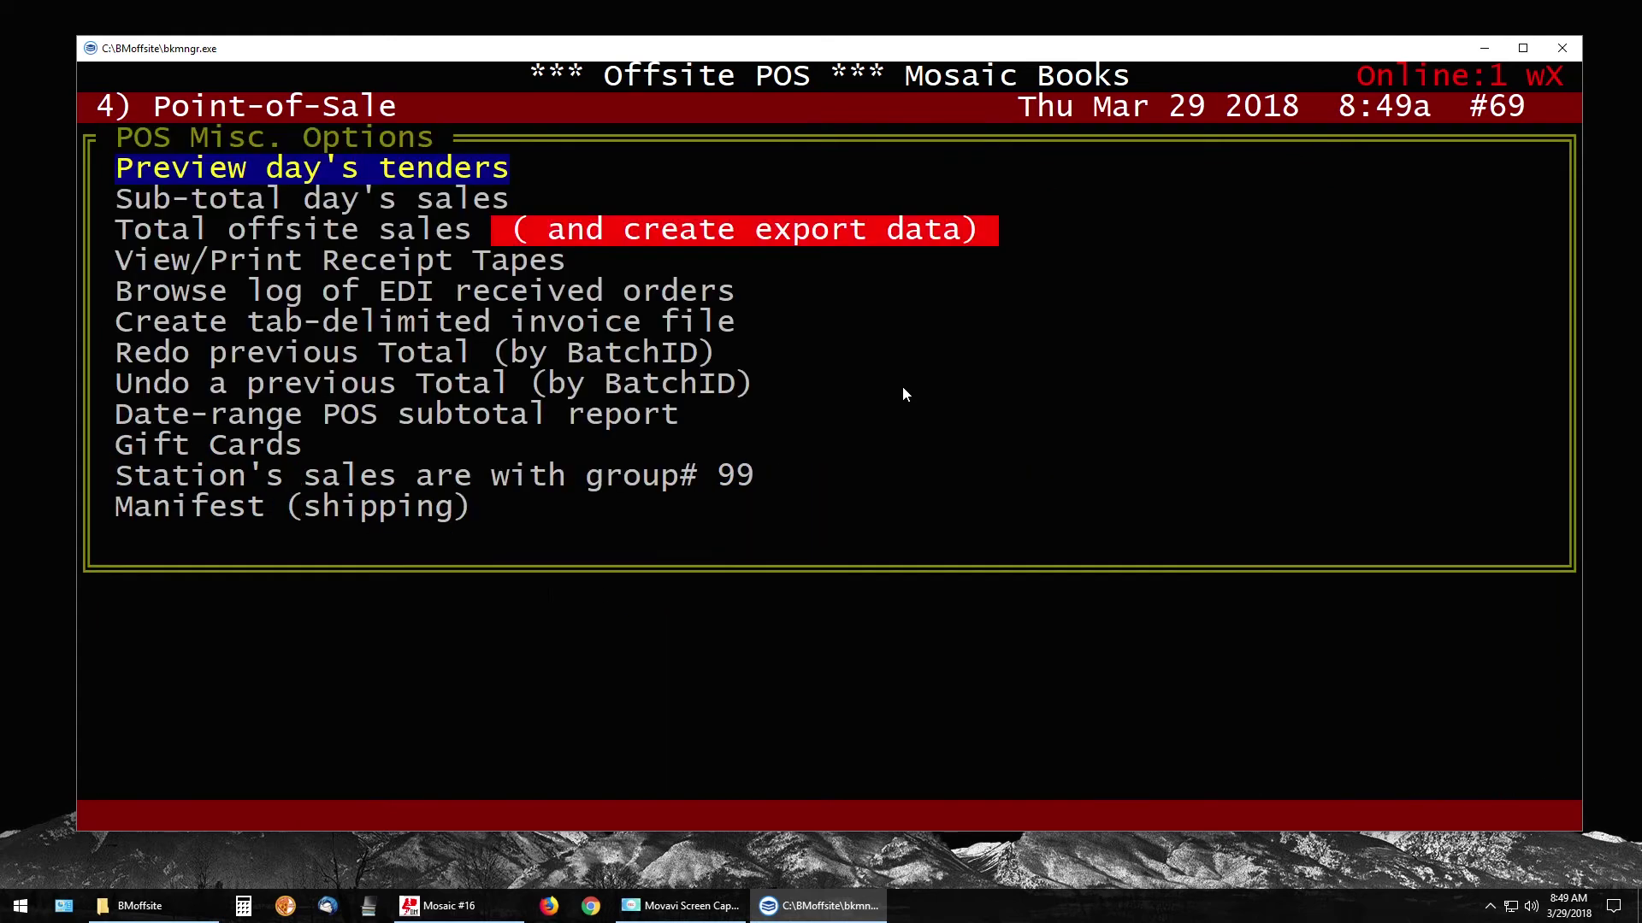
pyautogui.press('Down')
pyautogui.press('Down')
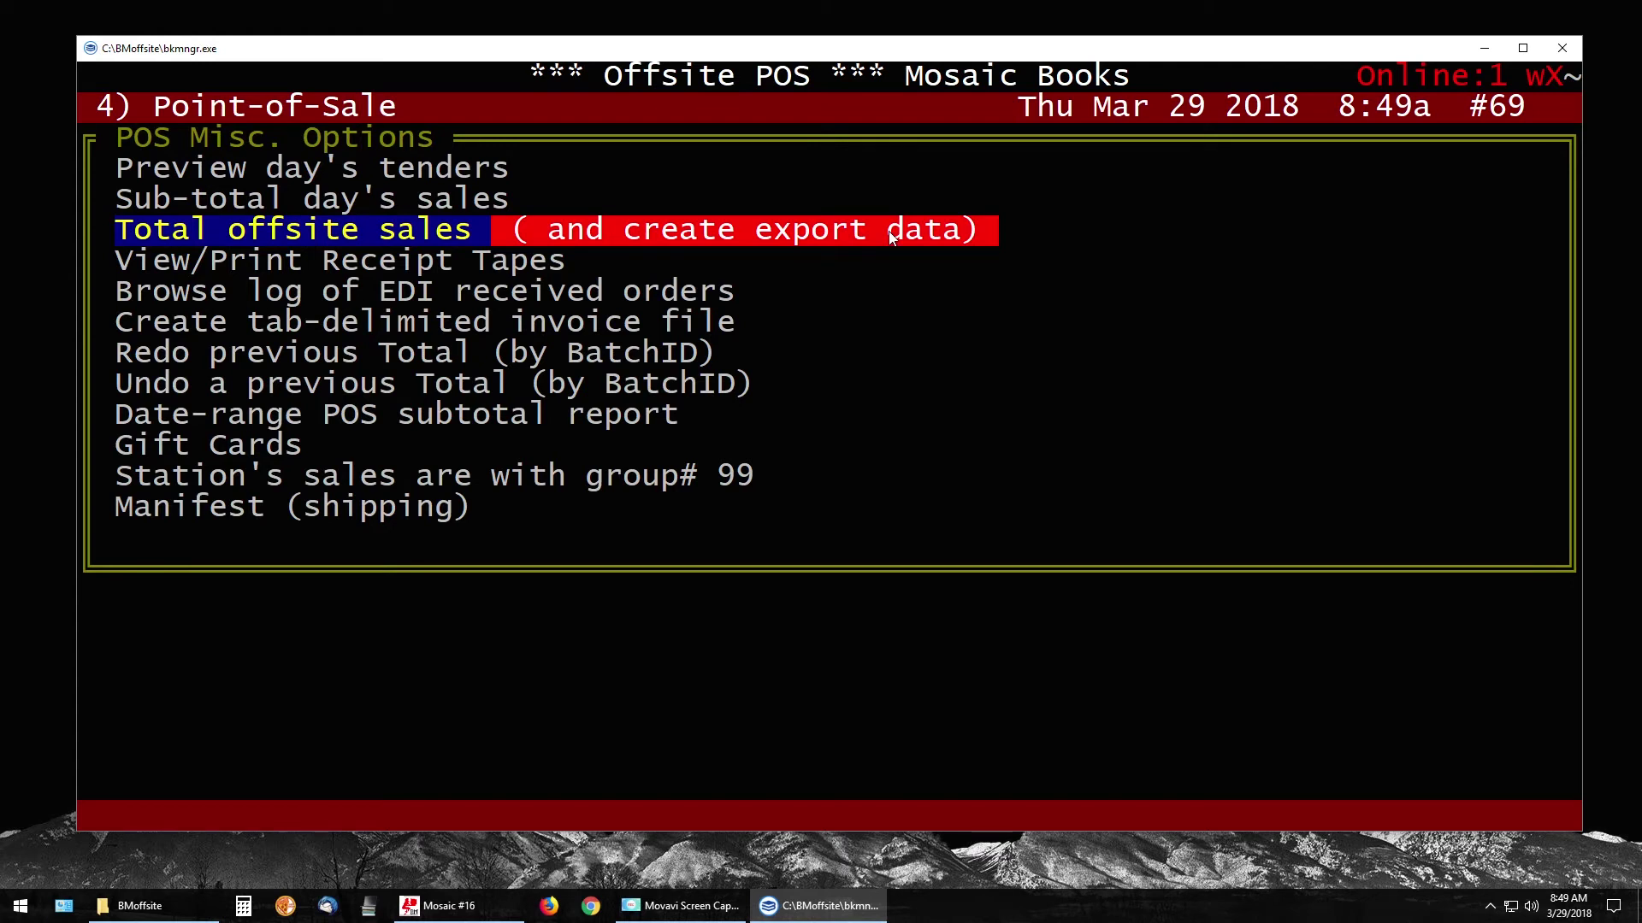
pyautogui.press('Return')
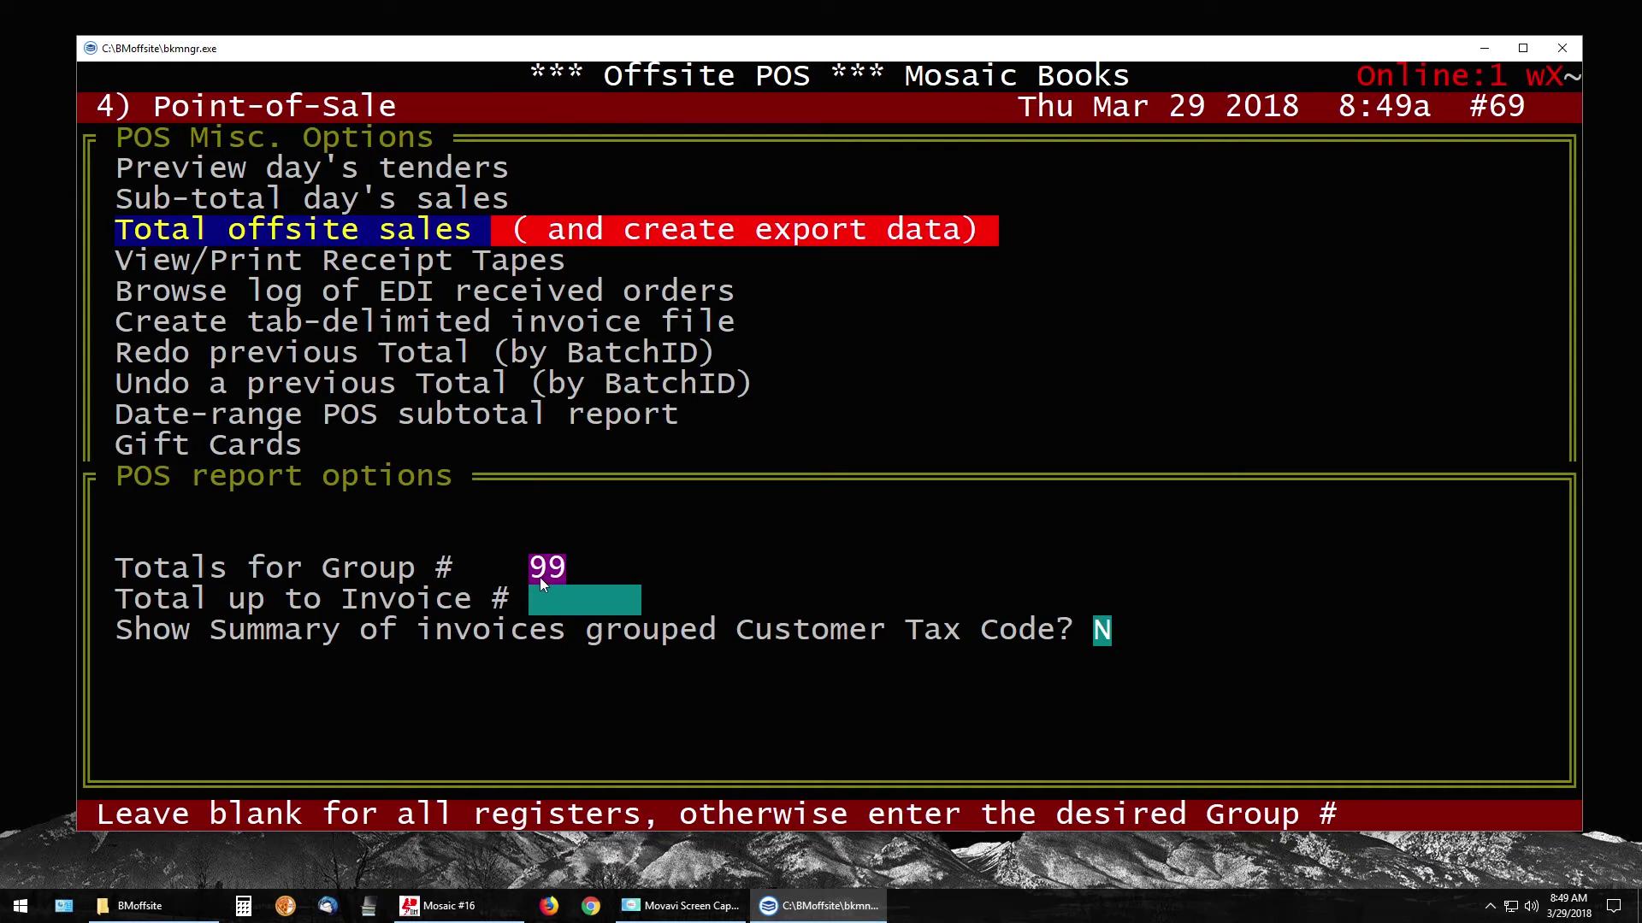
pyautogui.press('Return')
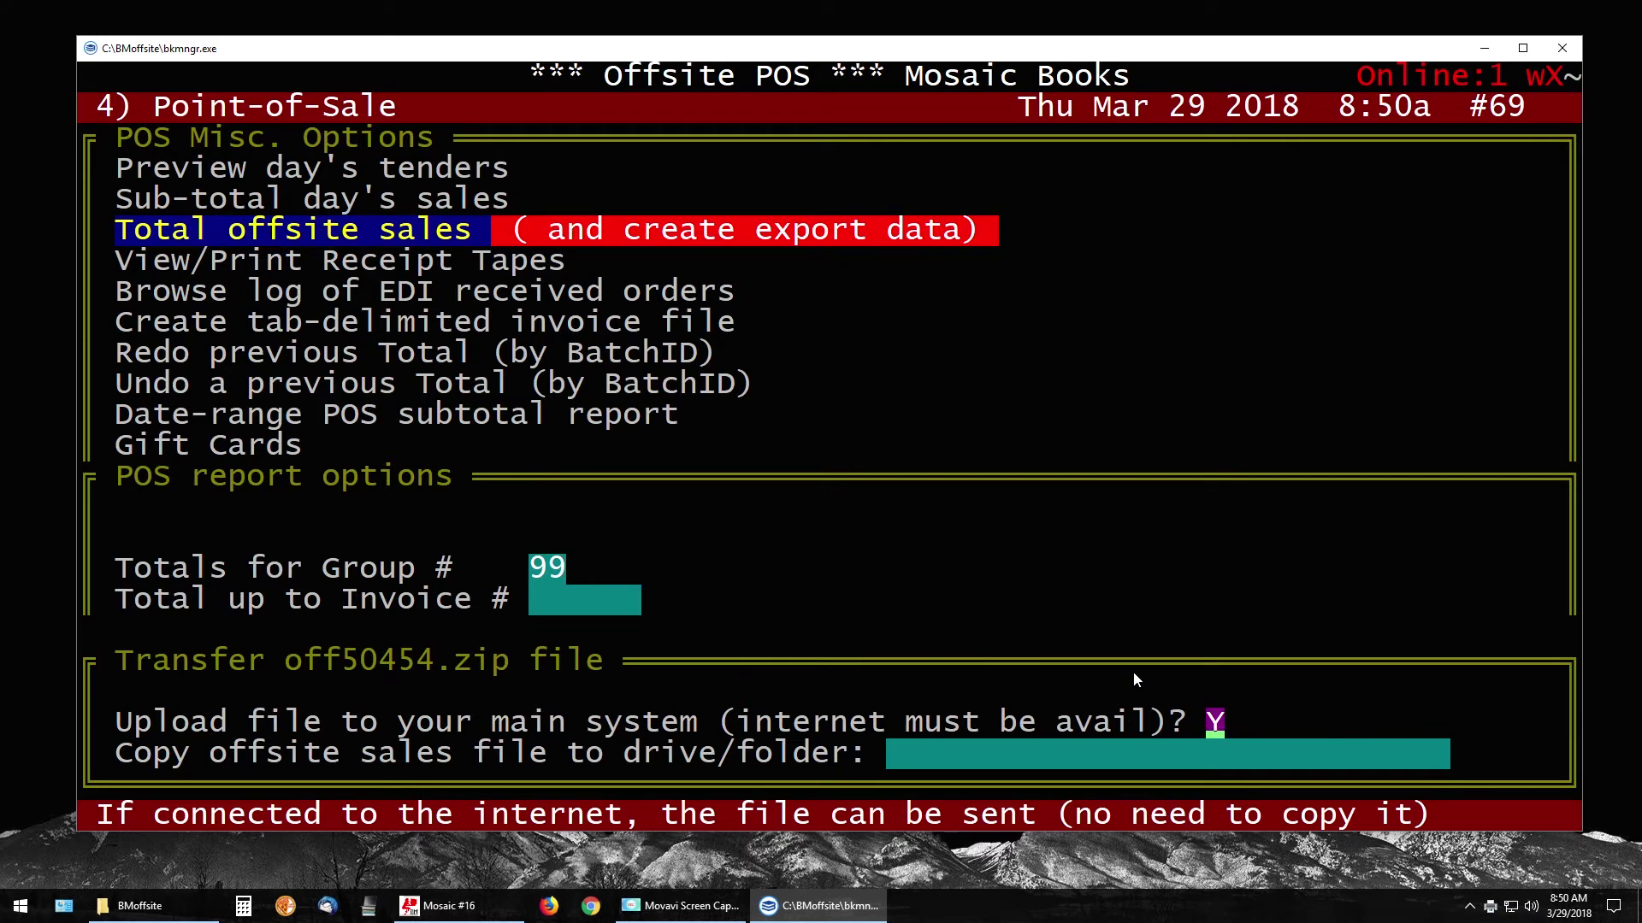
pyautogui.press('Return')
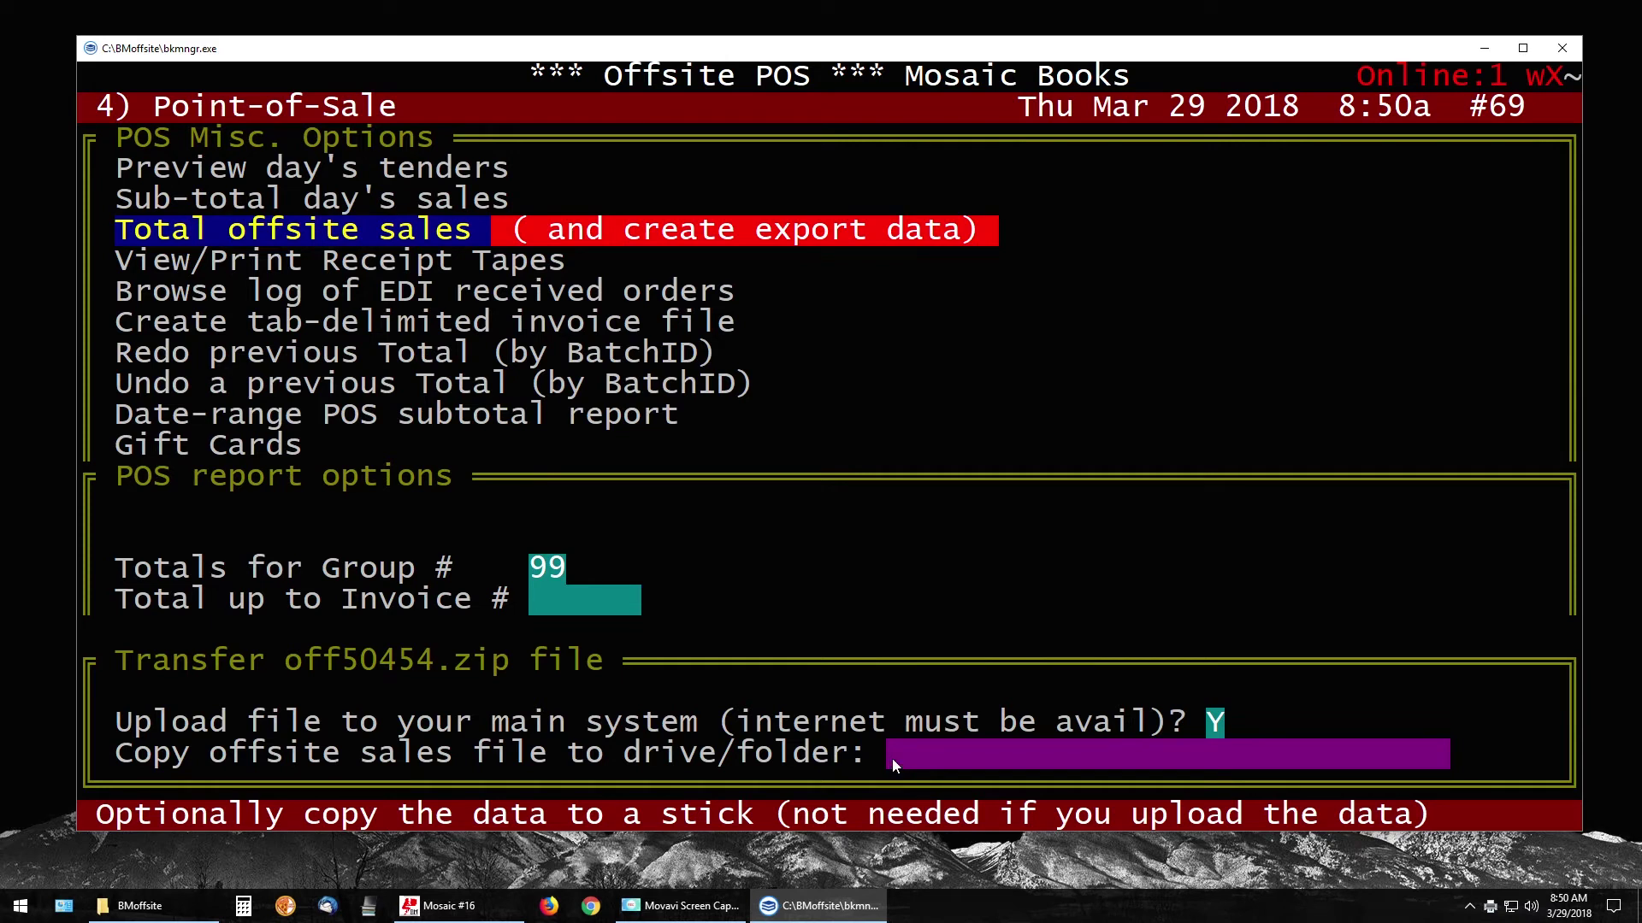
pyautogui.write('d:')
pyautogui.press('BackSpace')
pyautogui.press('BackSpace')
pyautogui.press('Up')
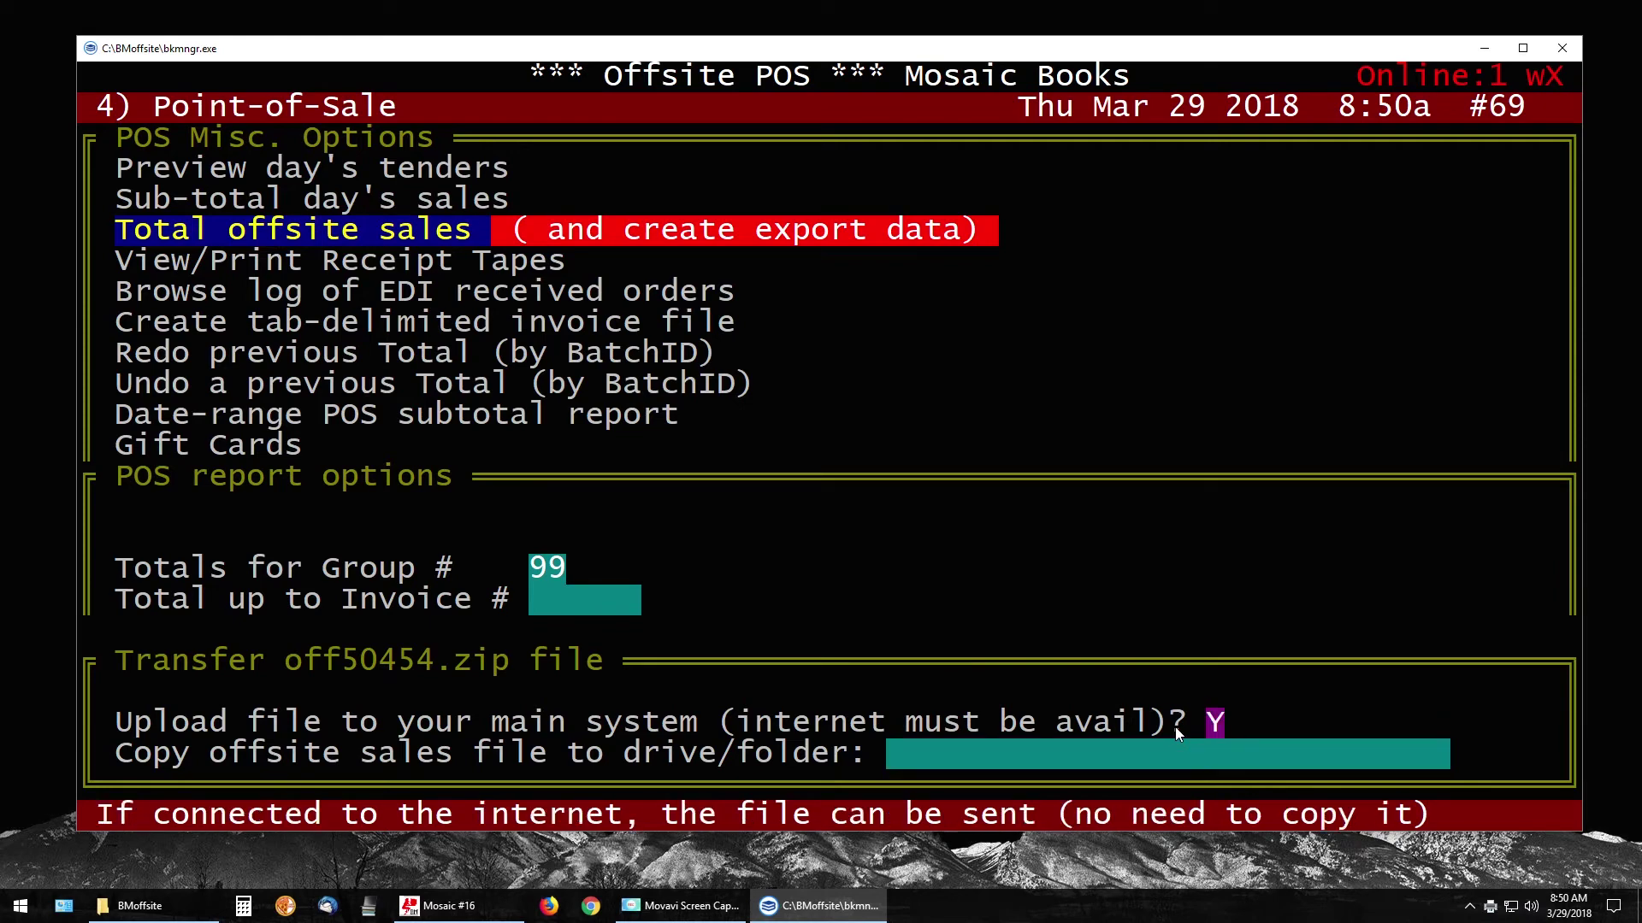
# - Upload off50454.zip to the main system without copying it to a drive, and finish totalling the offsite sales
pyautogui.press('Return')
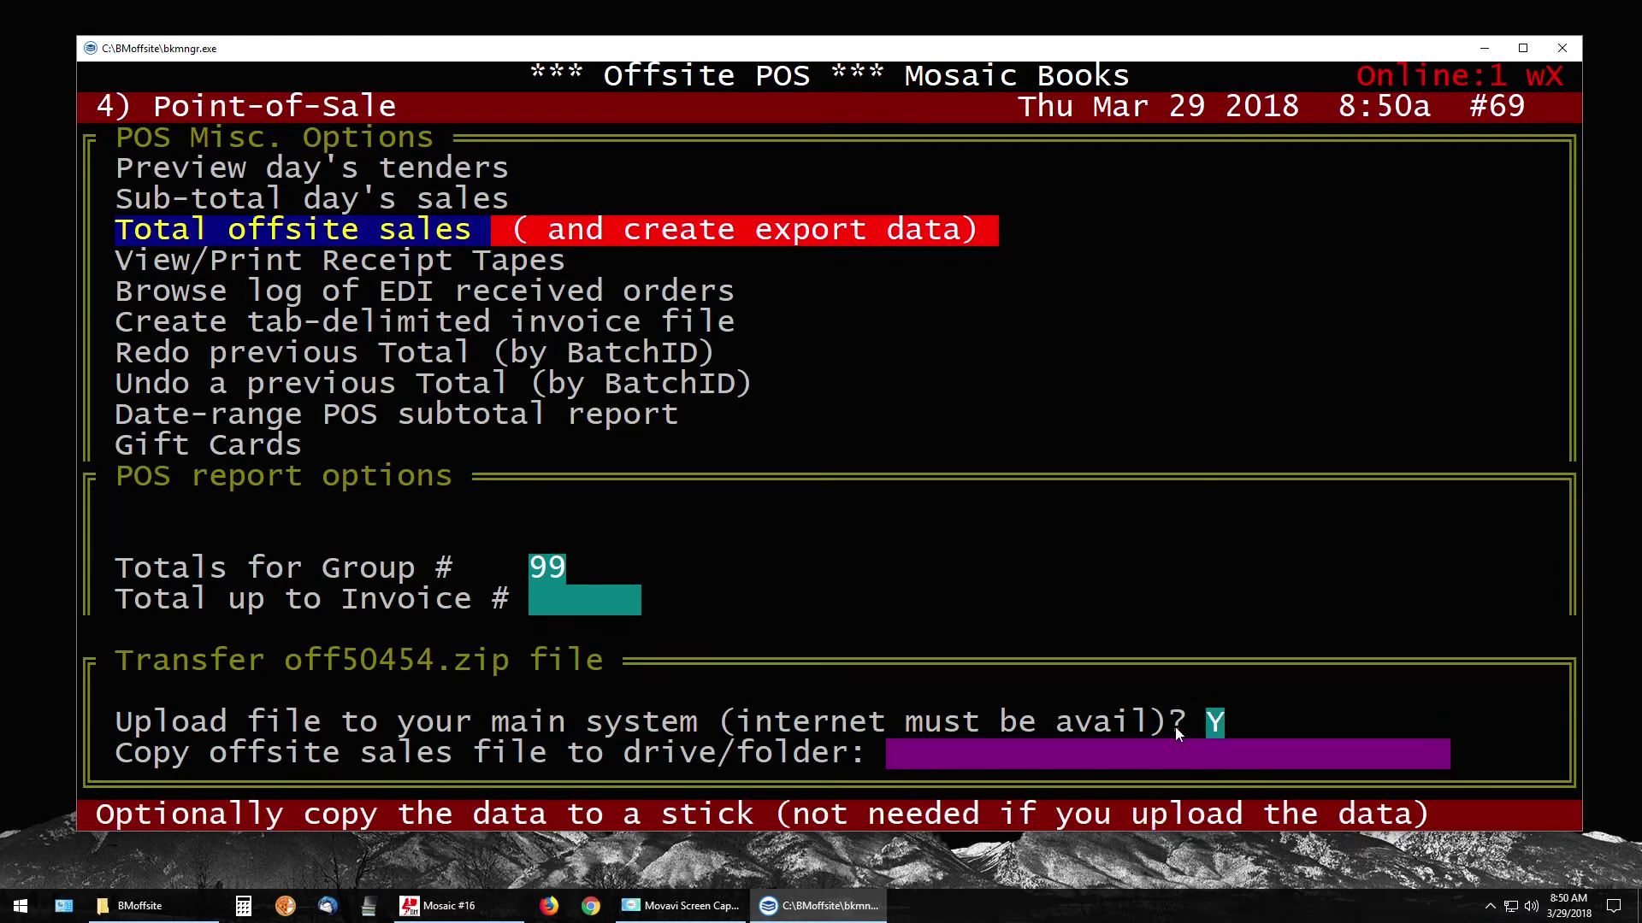
pyautogui.press('Return')
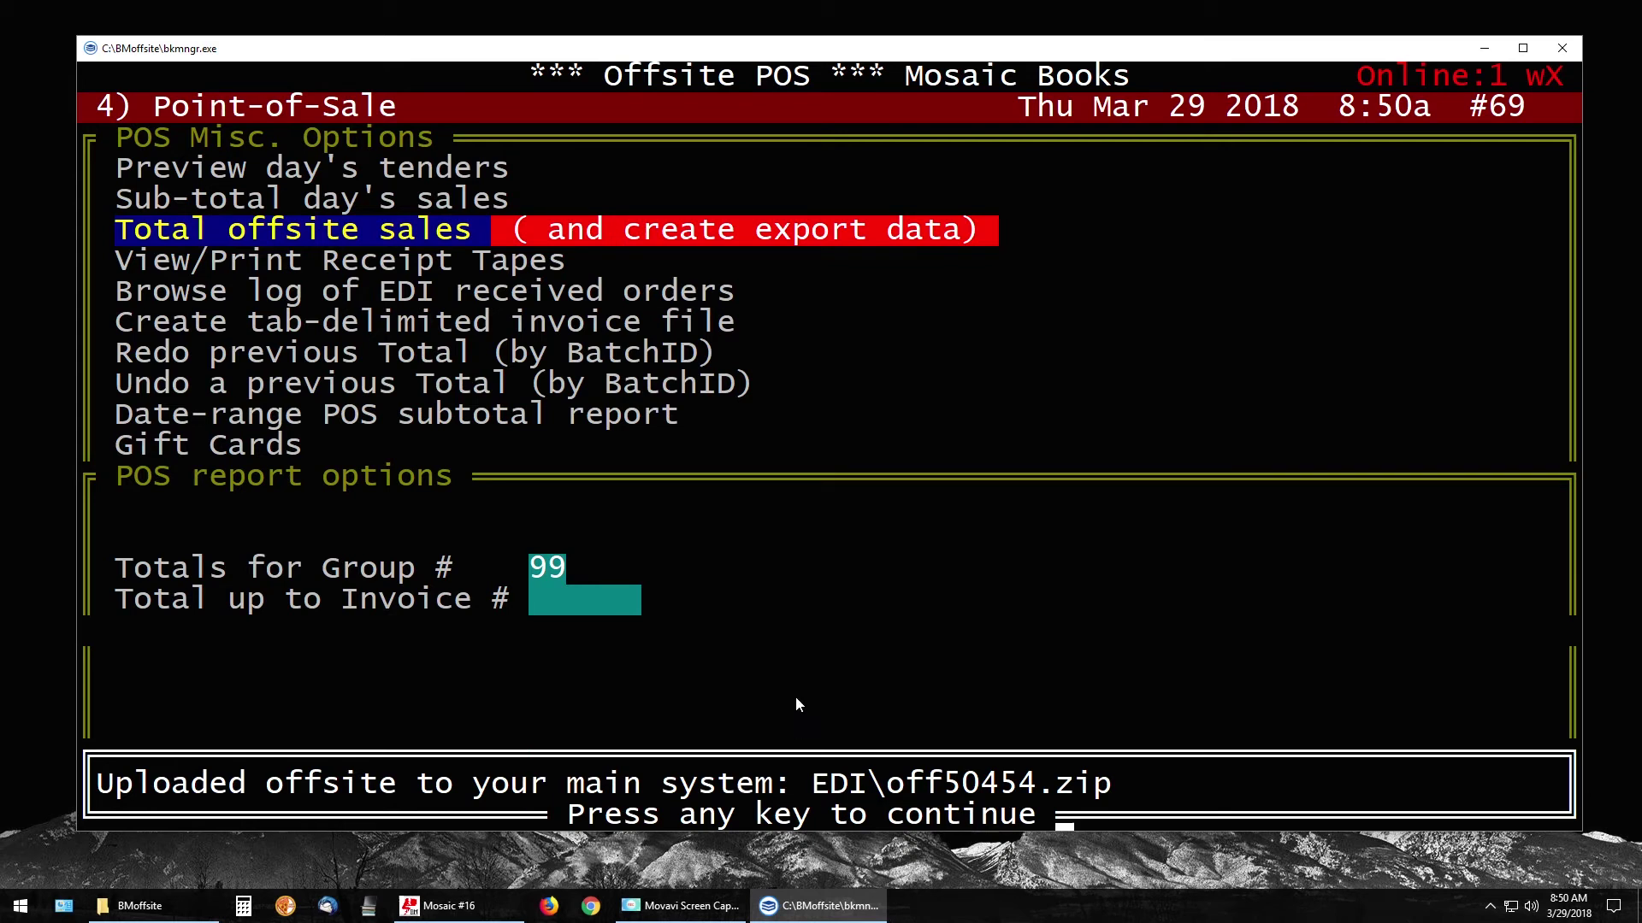
pyautogui.press('Return')
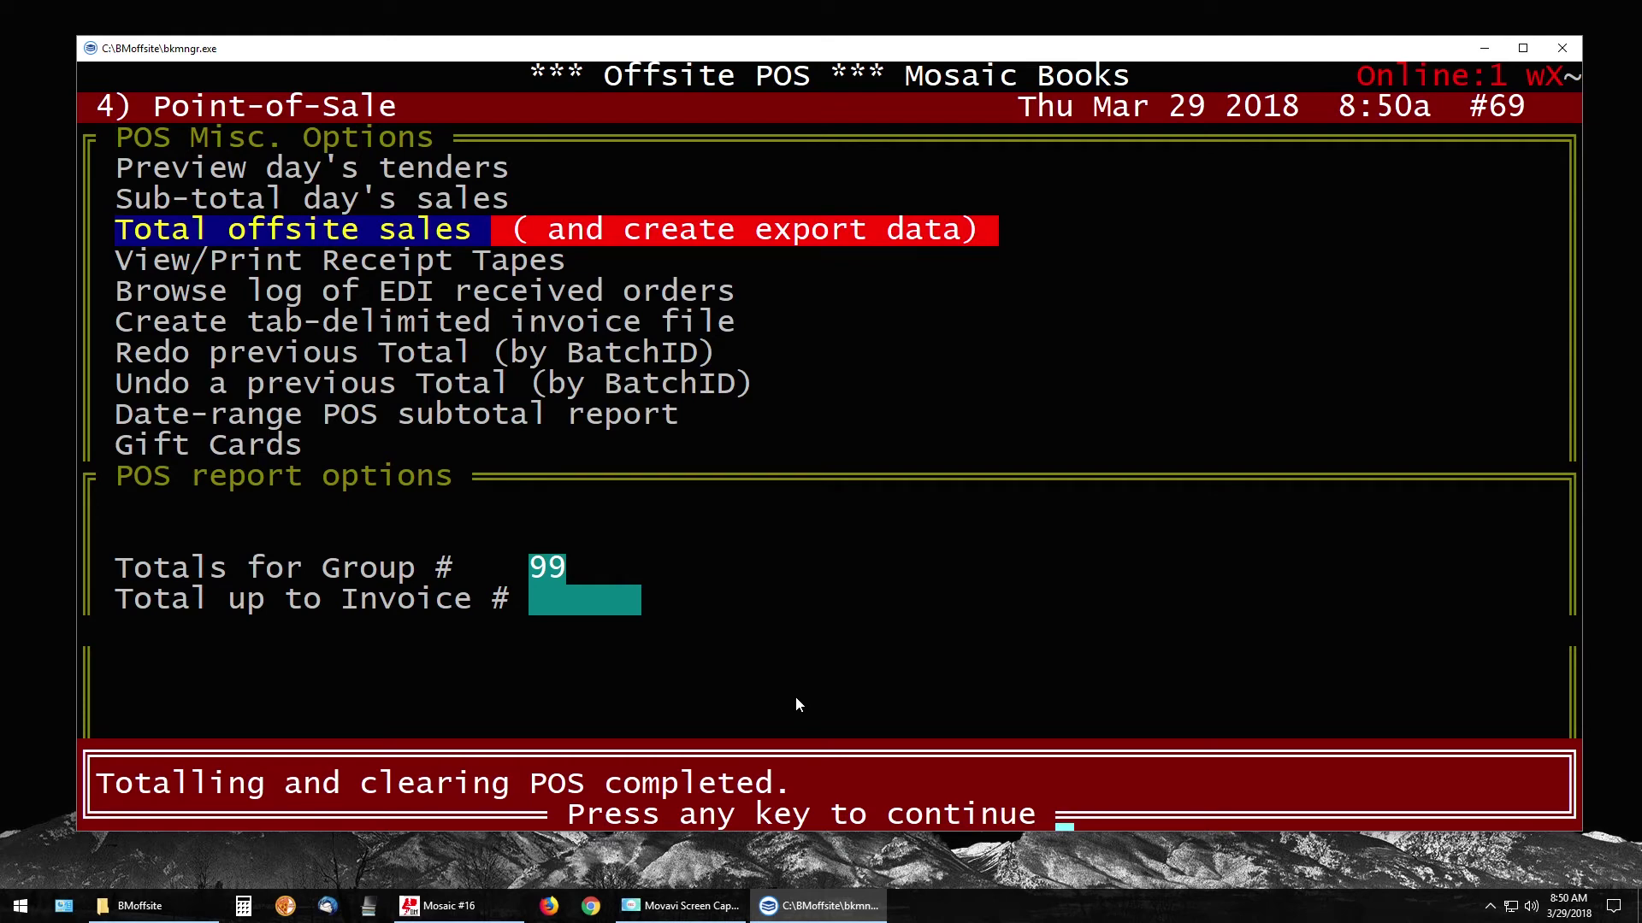
pyautogui.press('Return')
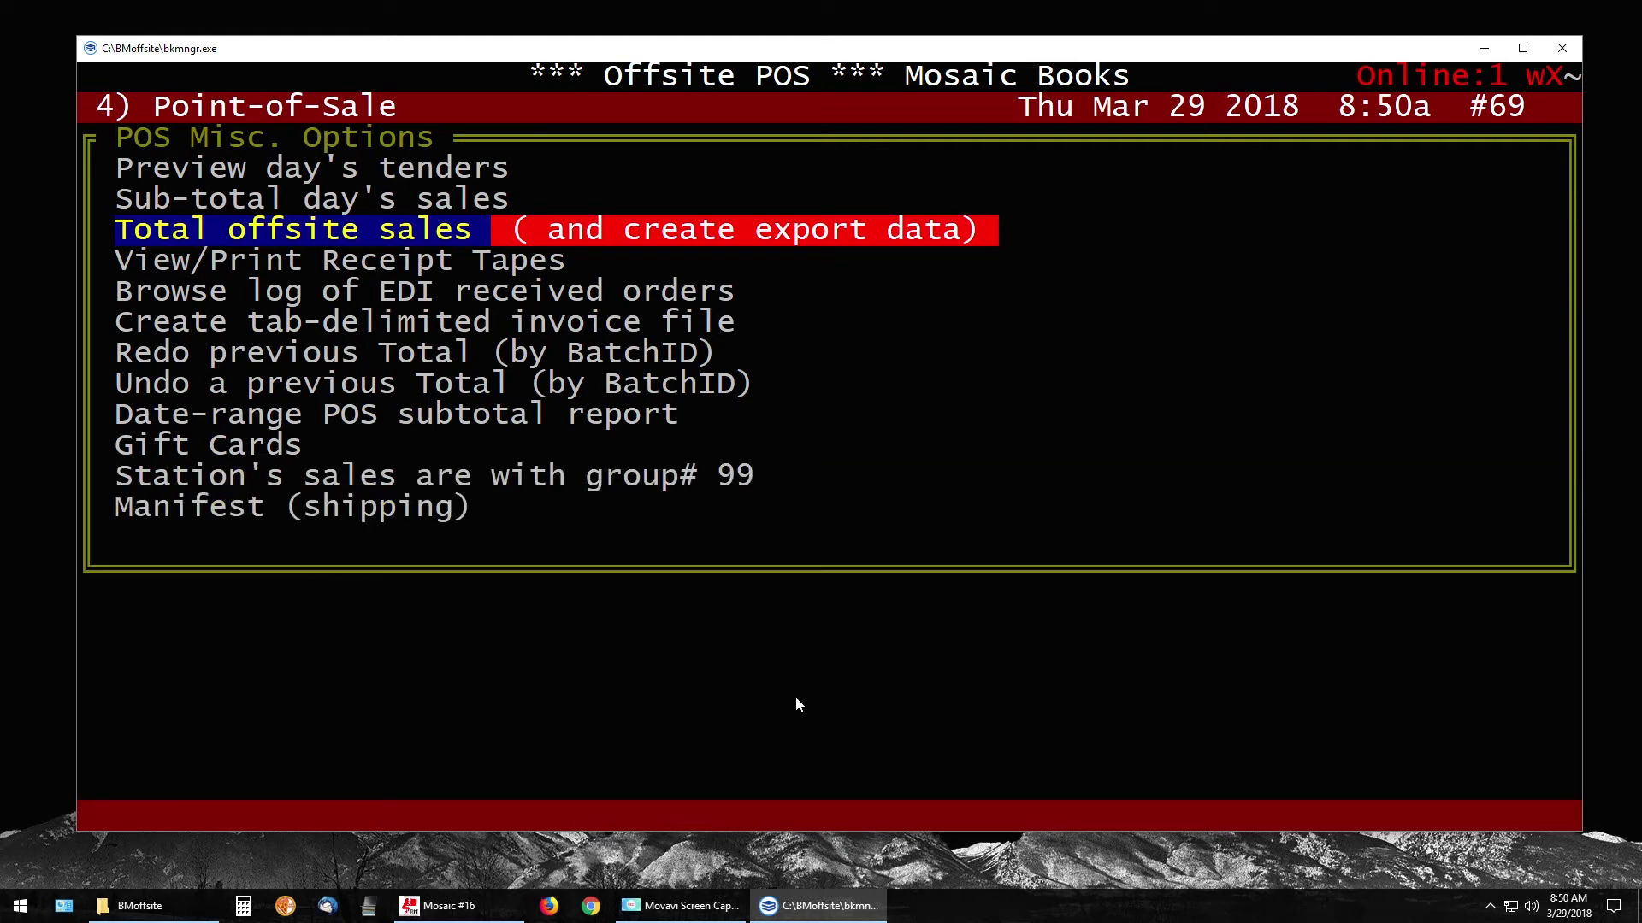
# - Leave Point-of-Sale, end the offsite Bookmanager session and close its window
pyautogui.press('Escape')
pyautogui.press('Escape')
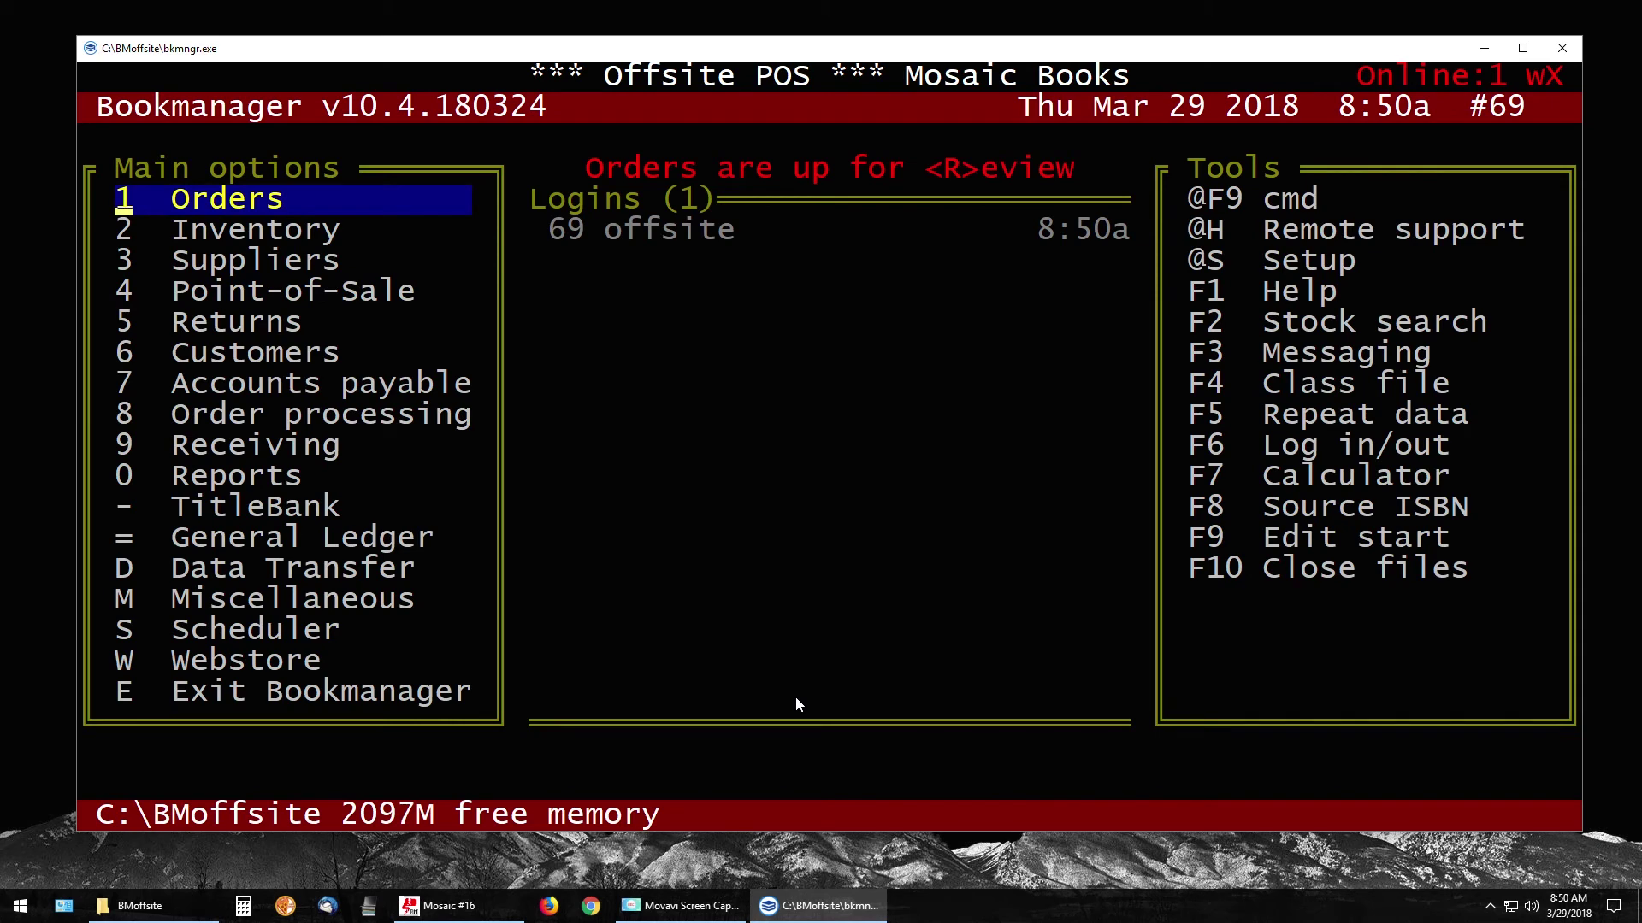
pyautogui.press('Escape')
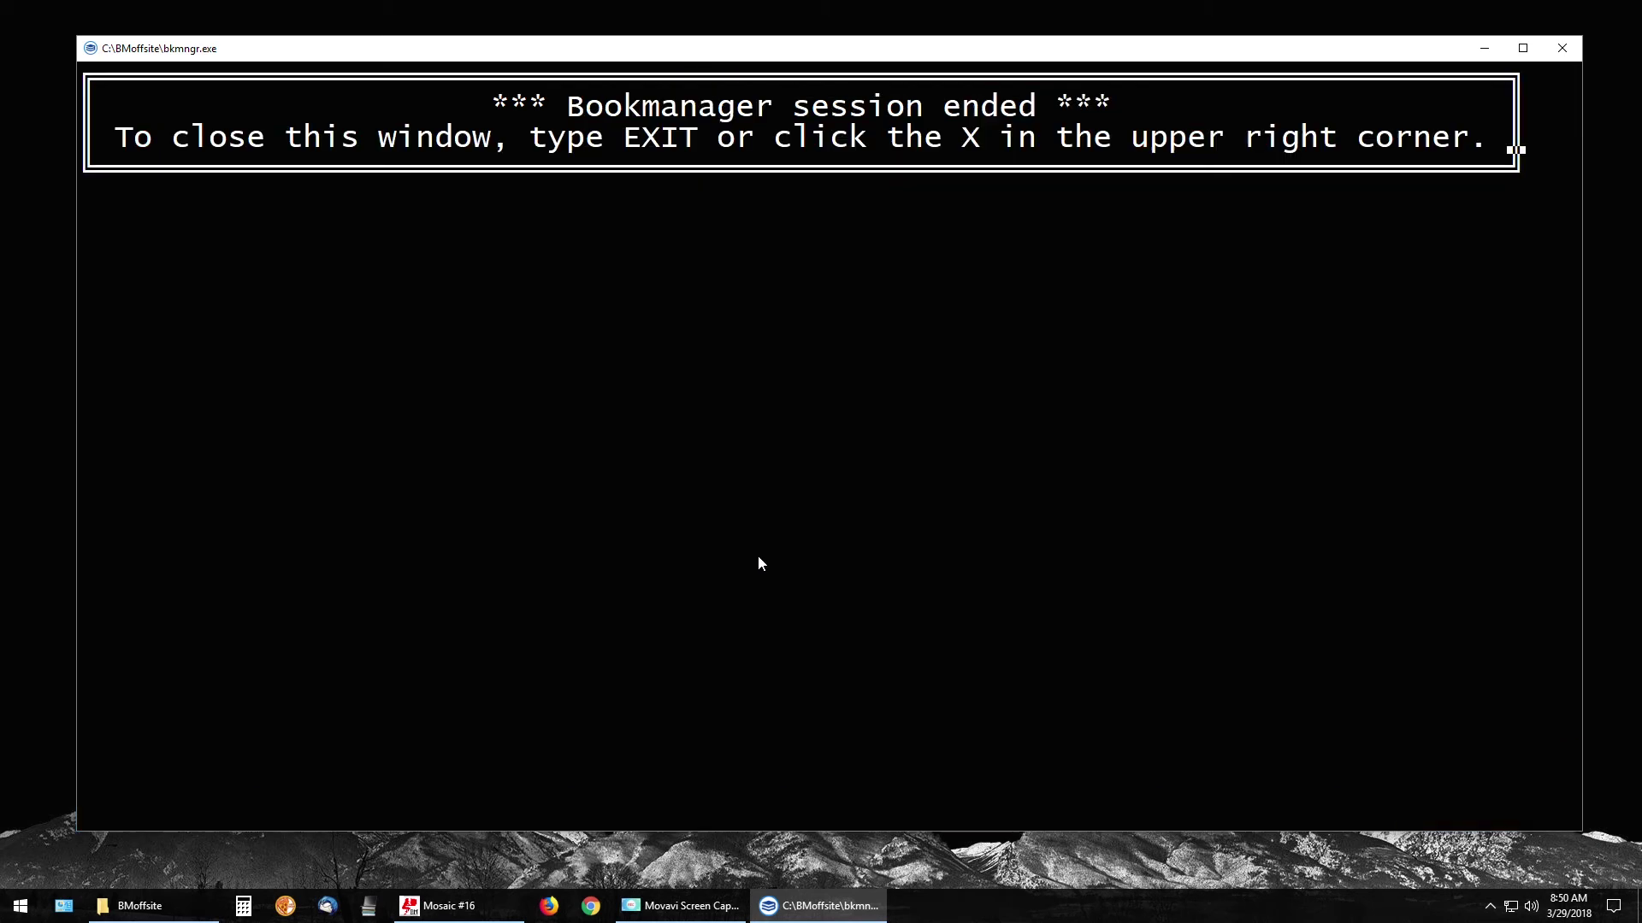
pyautogui.hotkey('alt', 'F4')
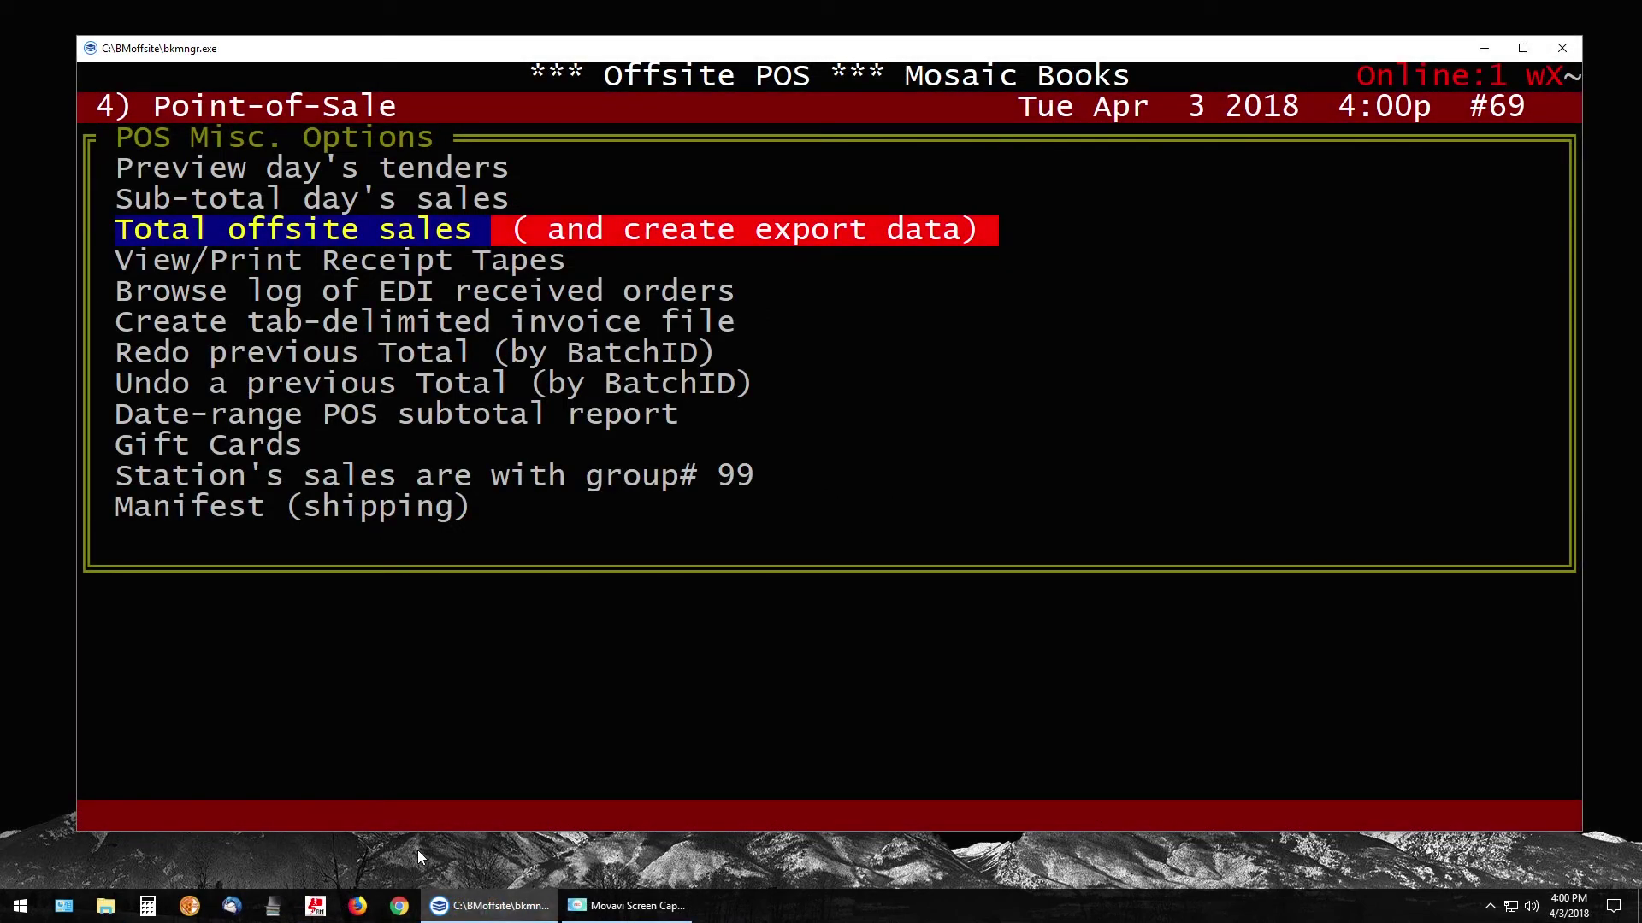
# - Locate the exported off57325.zip in the root of the USB drive (D:) in File Explorer, and eject the drive
pyautogui.click(104, 908)
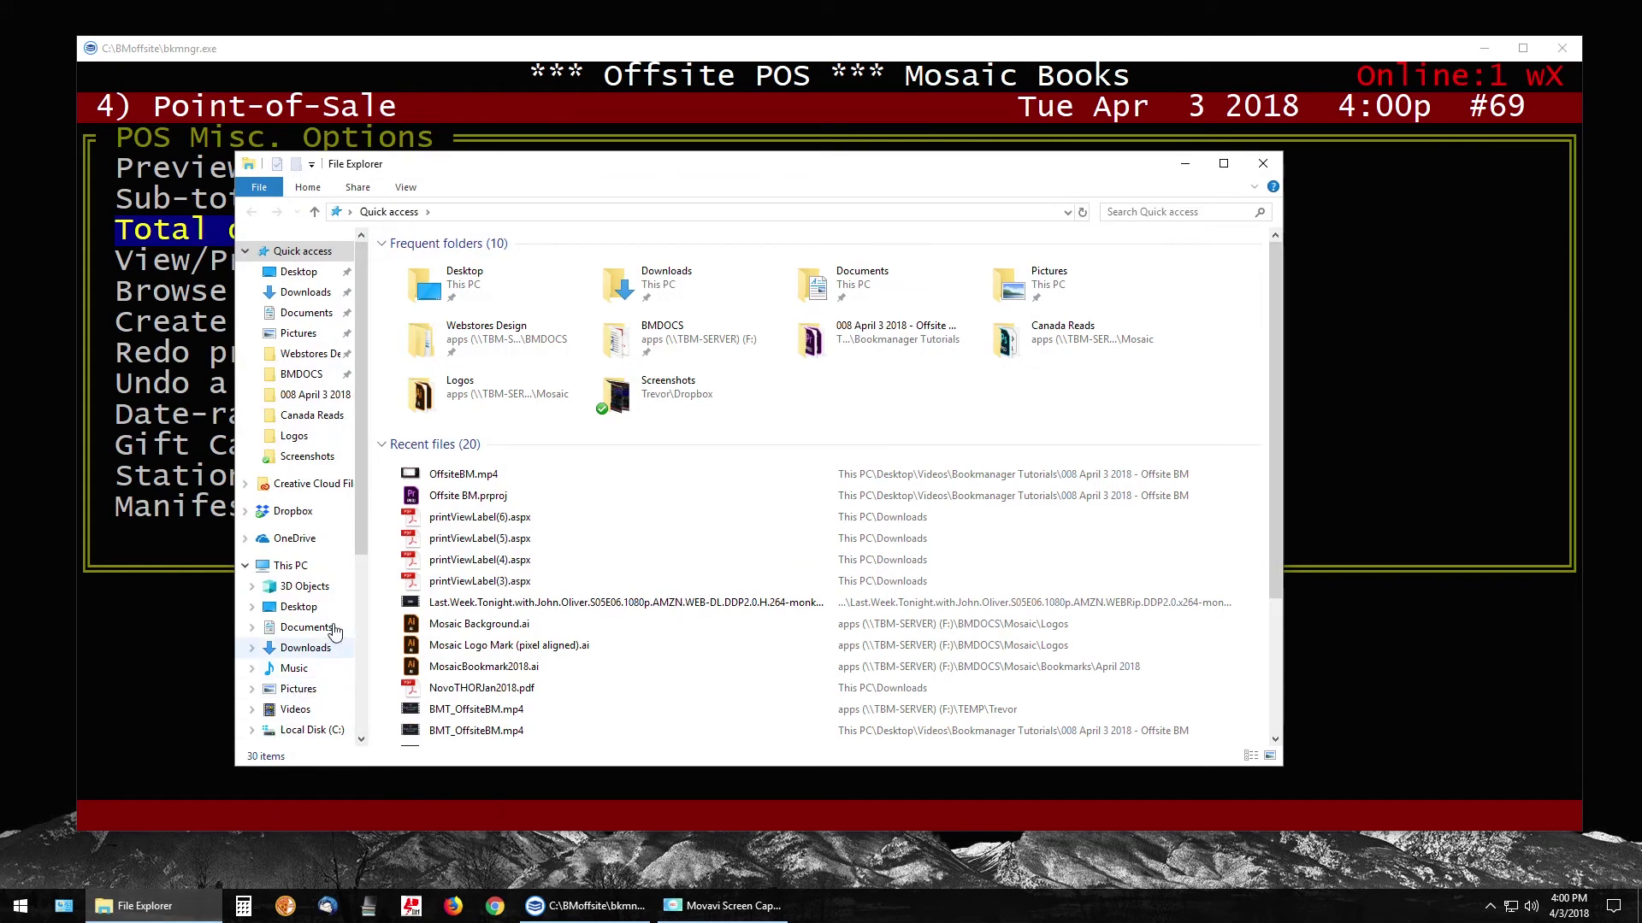
pyautogui.click(291, 568)
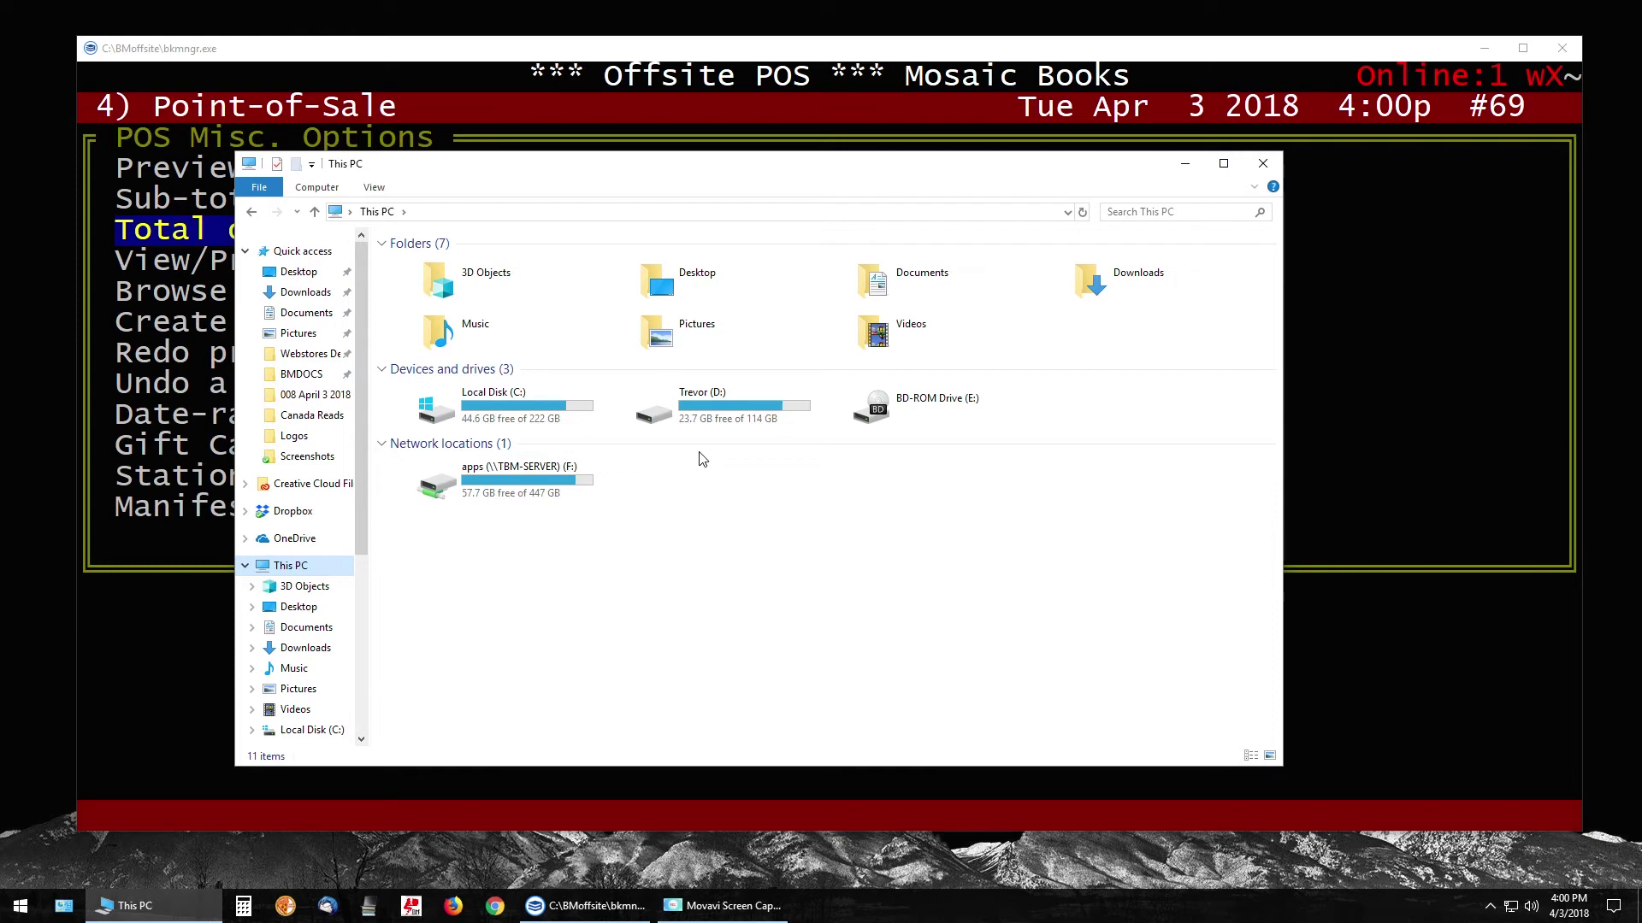
pyautogui.doubleClick(708, 409)
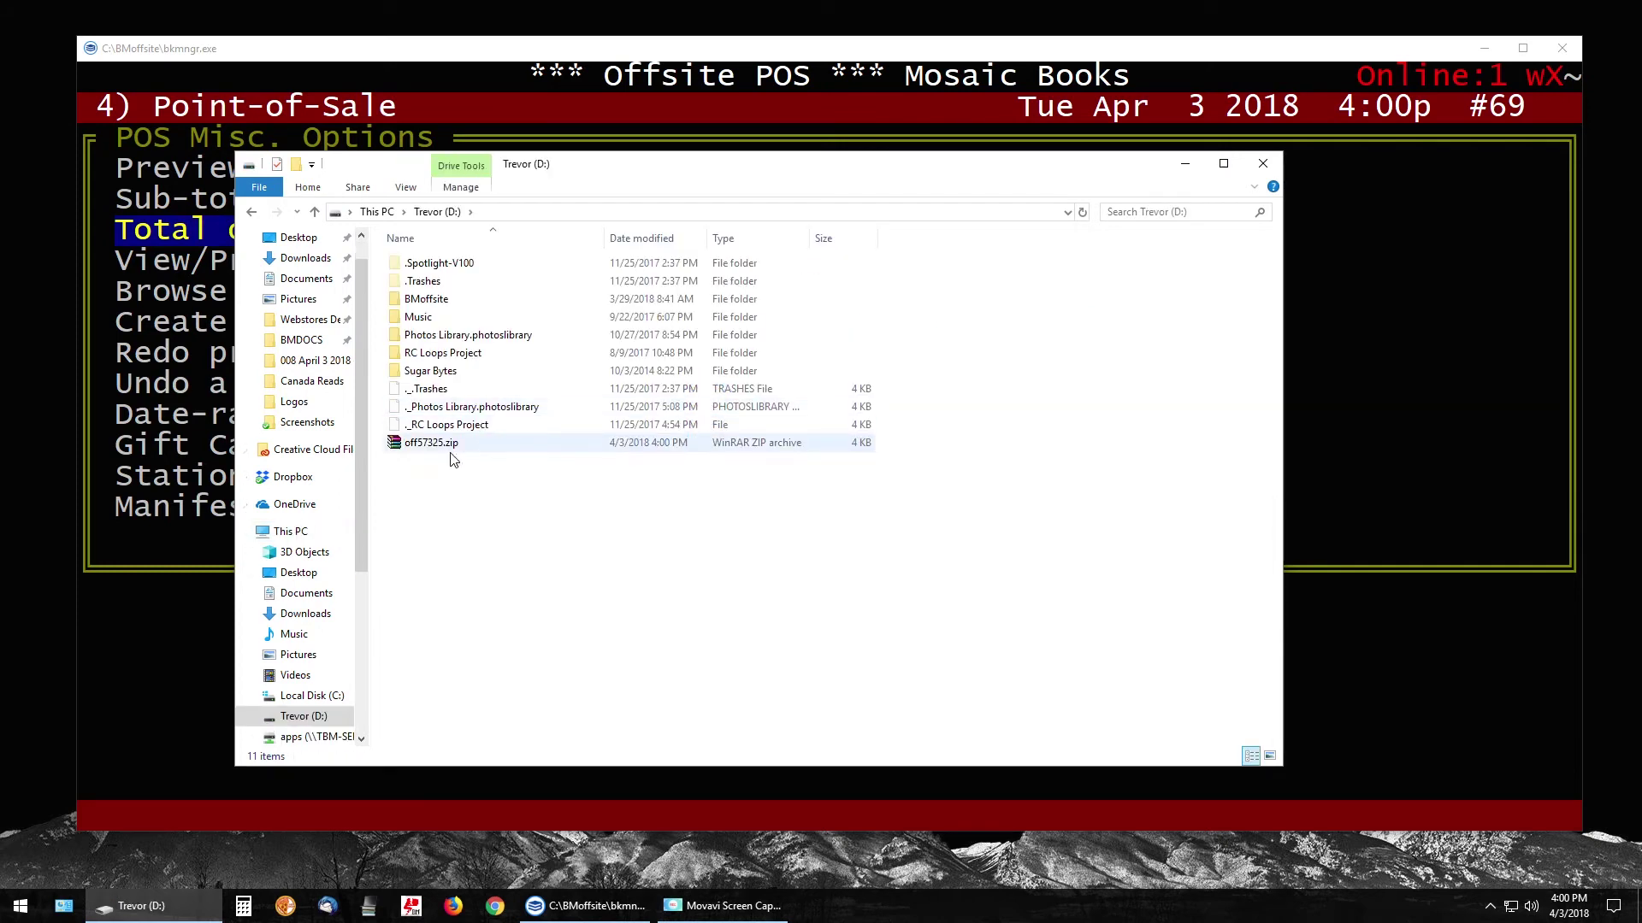
pyautogui.click(406, 448)
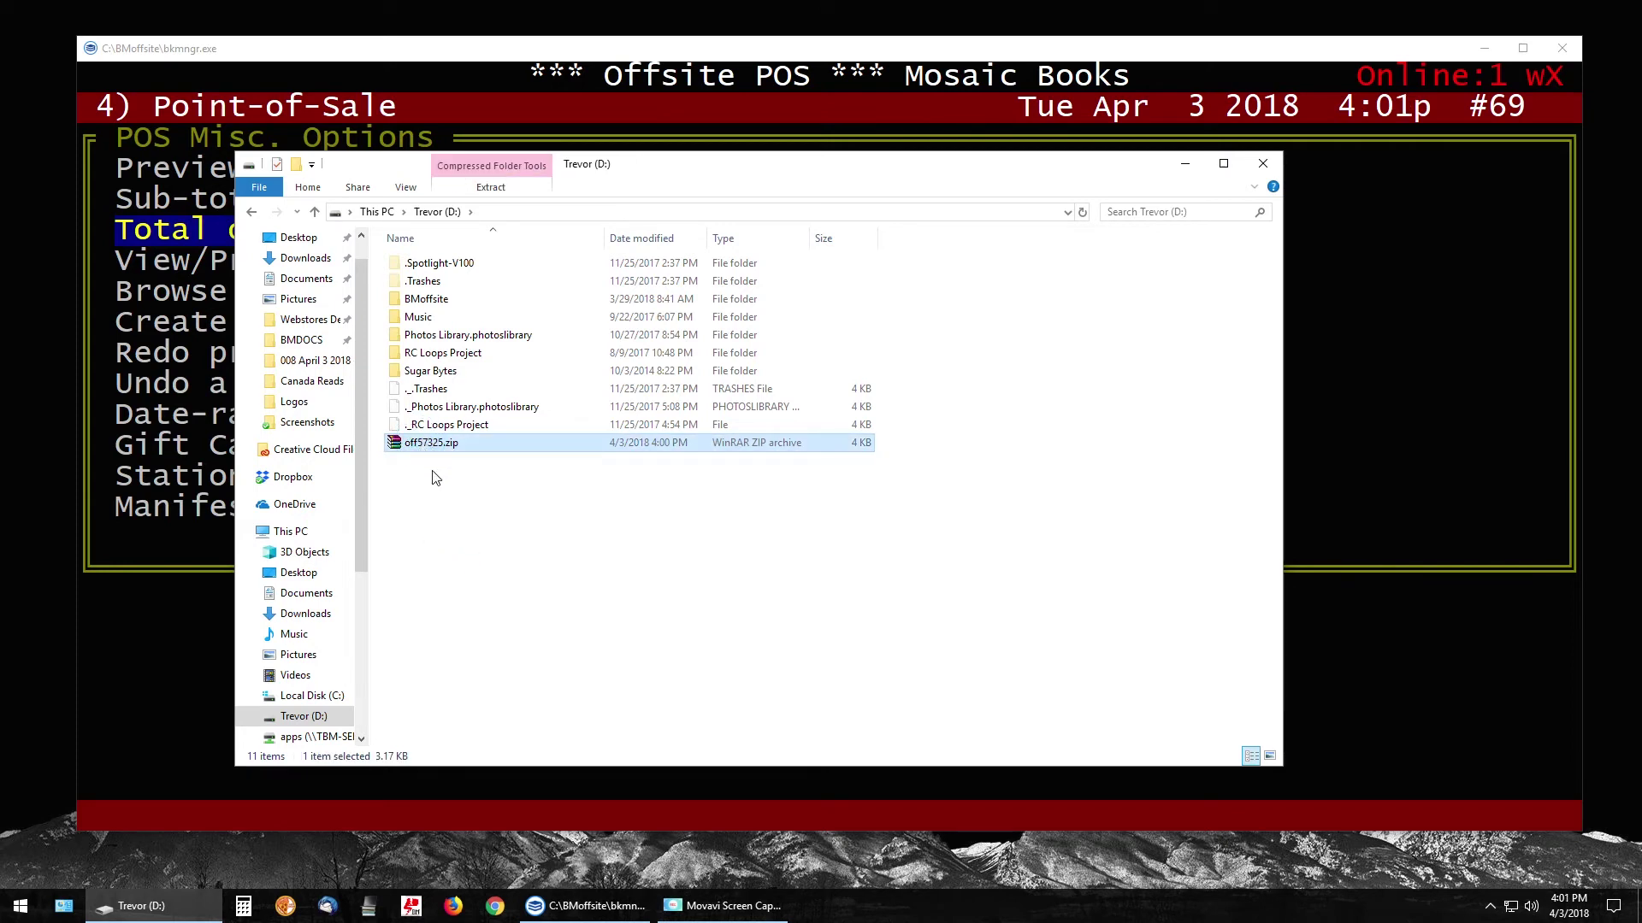
pyautogui.click(426, 460)
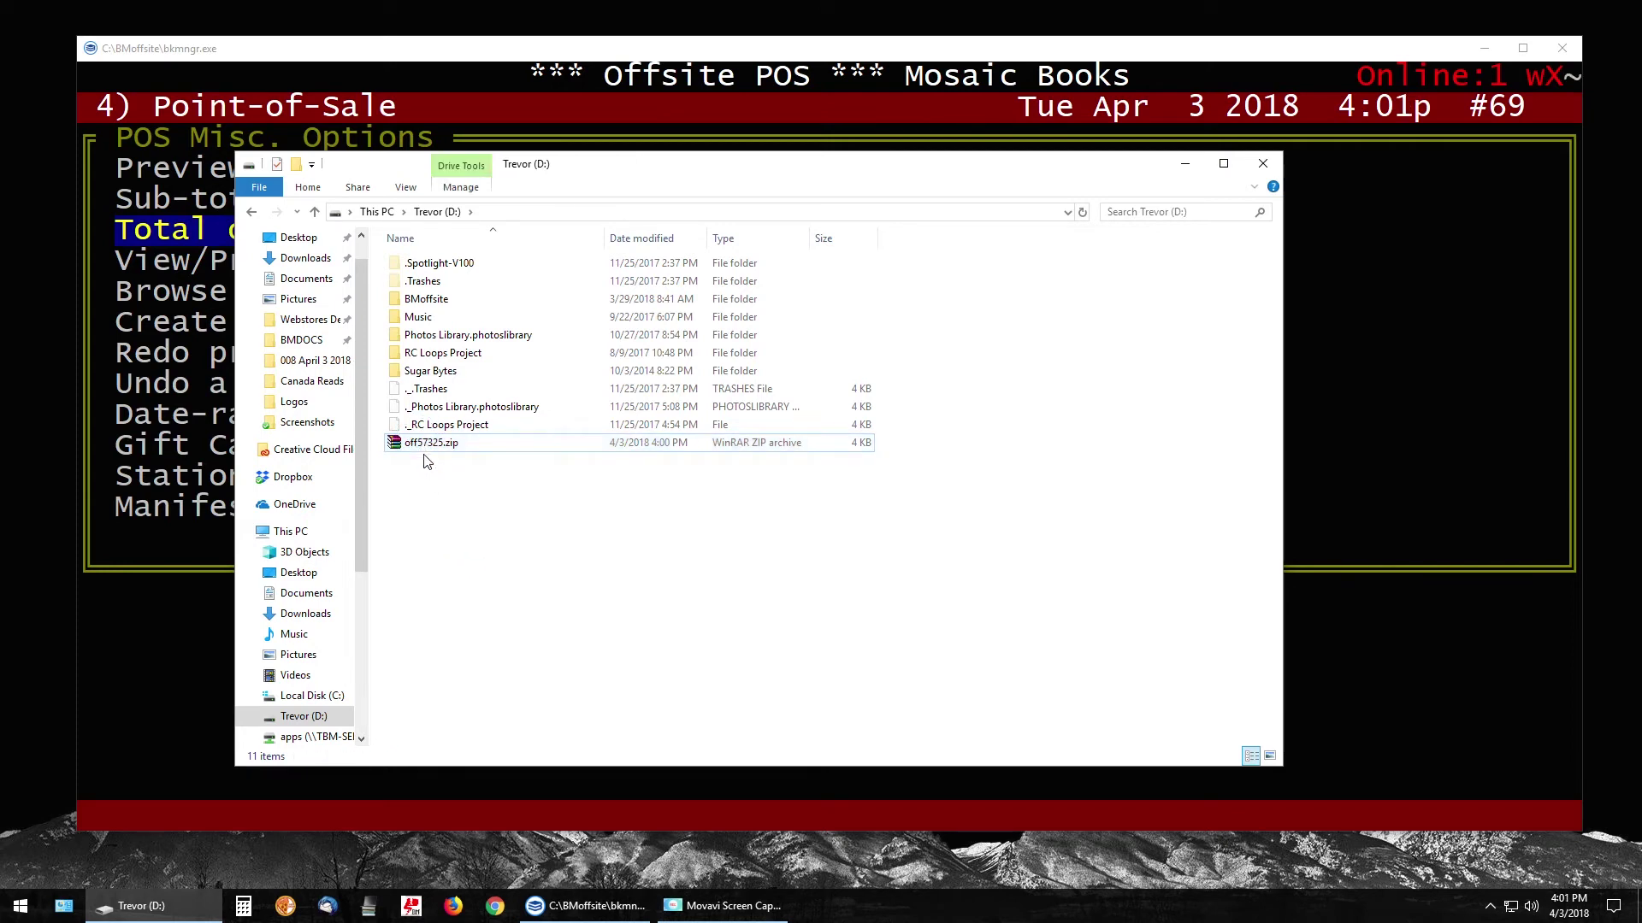
pyautogui.rightClick(300, 723)
pyautogui.click(368, 586)
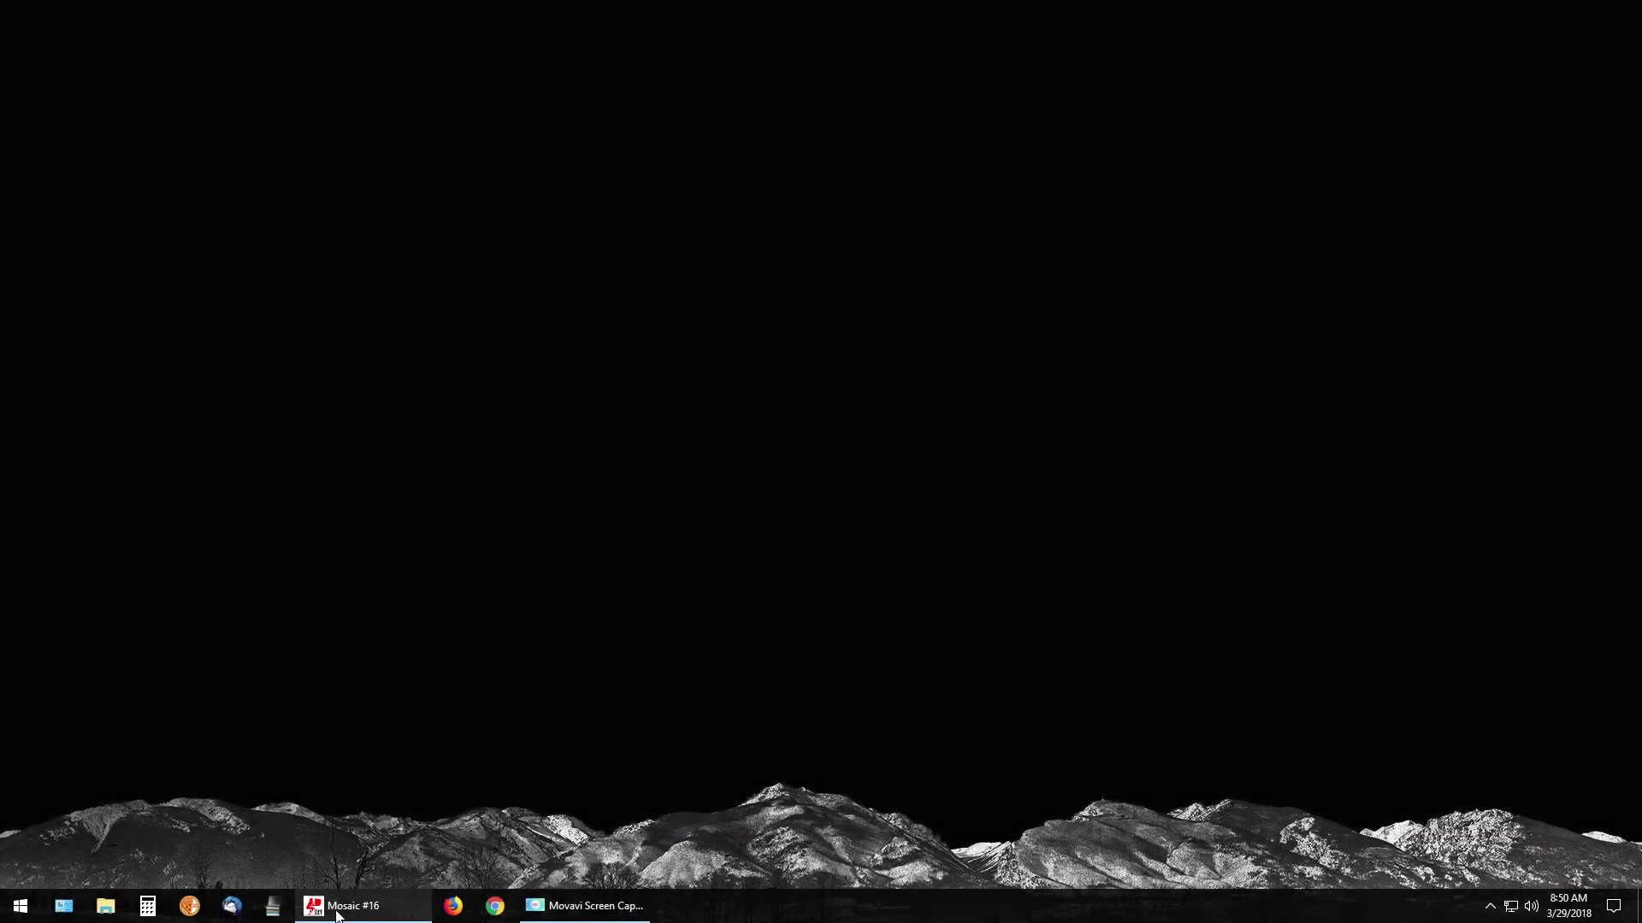
# - Switch to the main Mosaic #16 window and start importing sales from an offsite POS file under Data Transfer
pyautogui.click(338, 911)
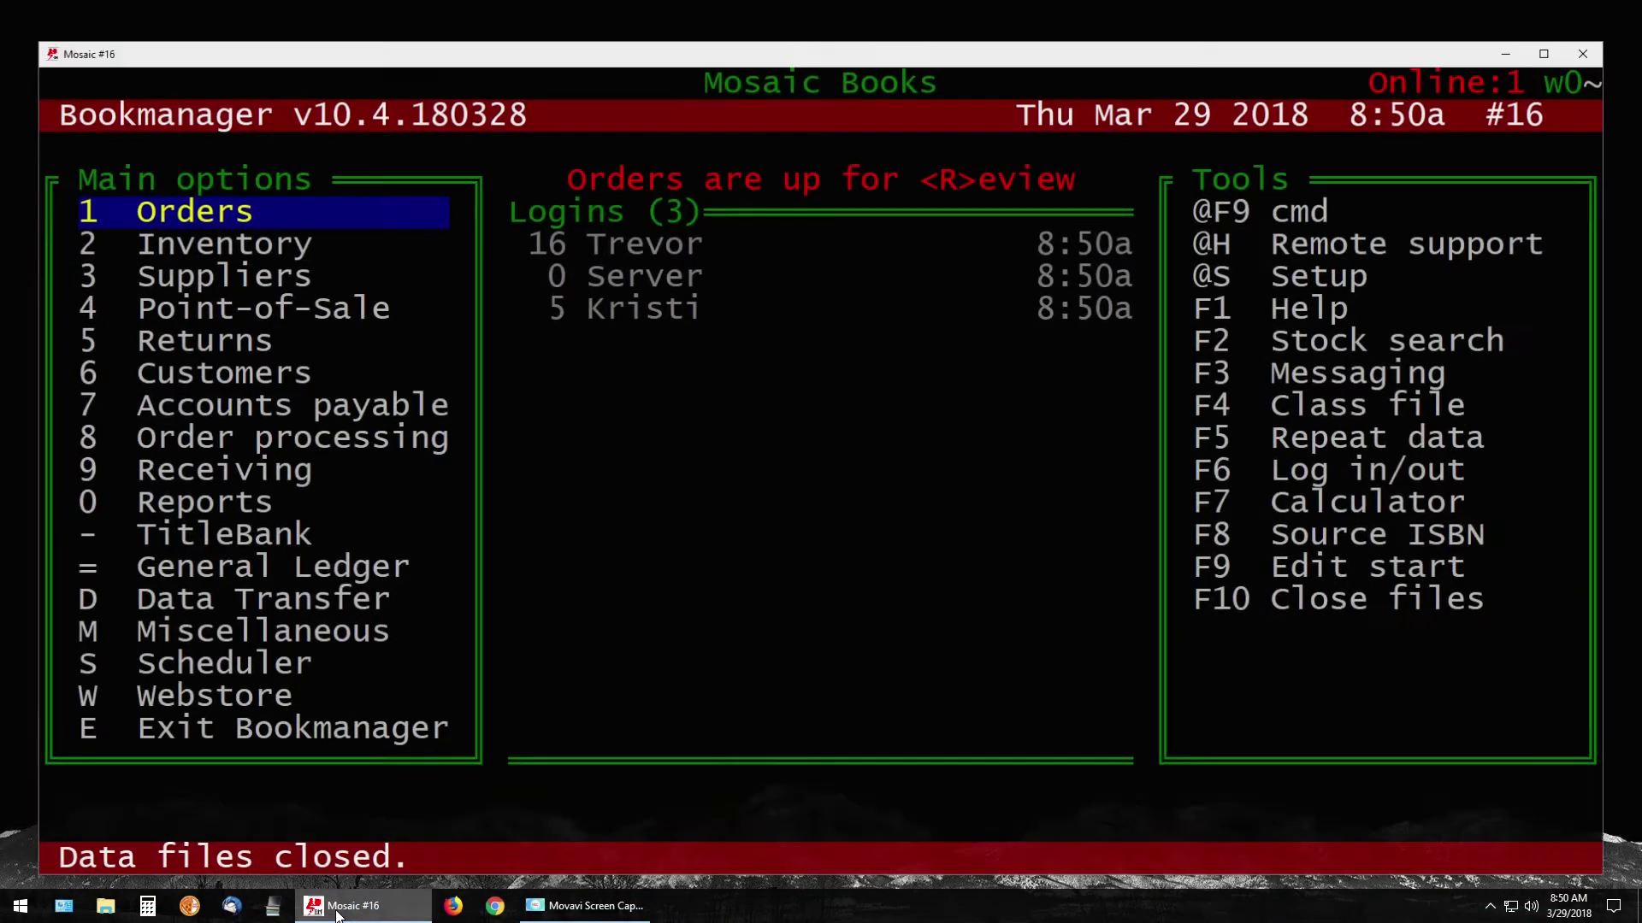
pyautogui.moveTo(684, 50); pyautogui.dragTo(685, 47)
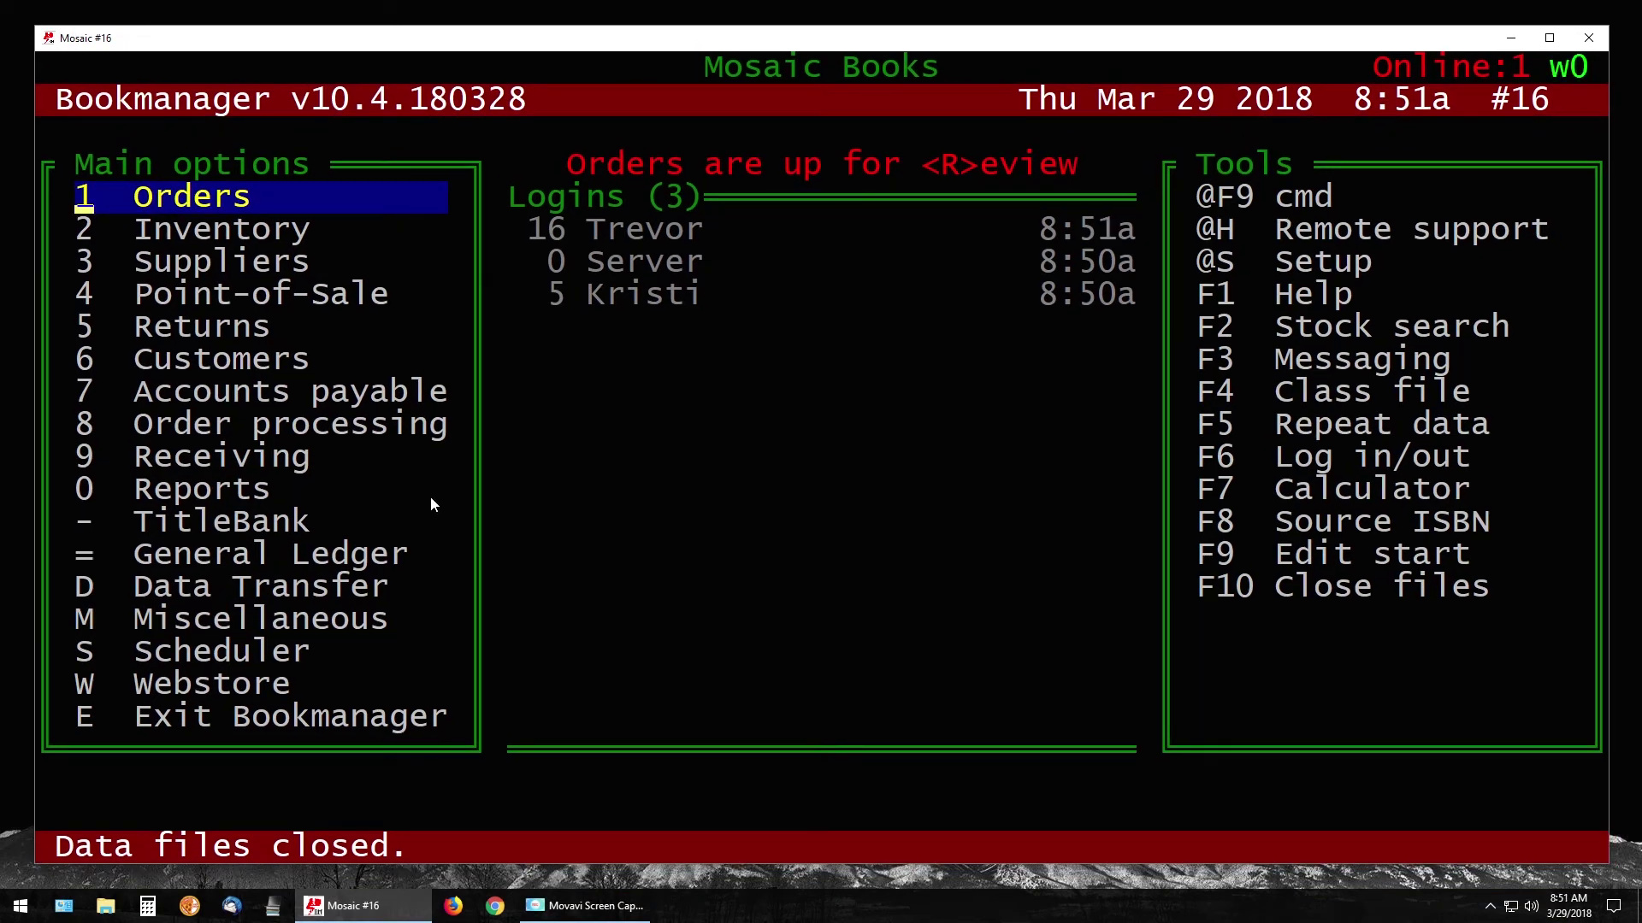
pyautogui.press('Down')
pyautogui.press('Down')
pyautogui.press('Down')
pyautogui.press('Down')
pyautogui.press('Down')
pyautogui.press('Down')
pyautogui.press('Down')
pyautogui.press('Down')
pyautogui.press('Down')
pyautogui.press('Down')
pyautogui.press('Down')
pyautogui.press('Down')
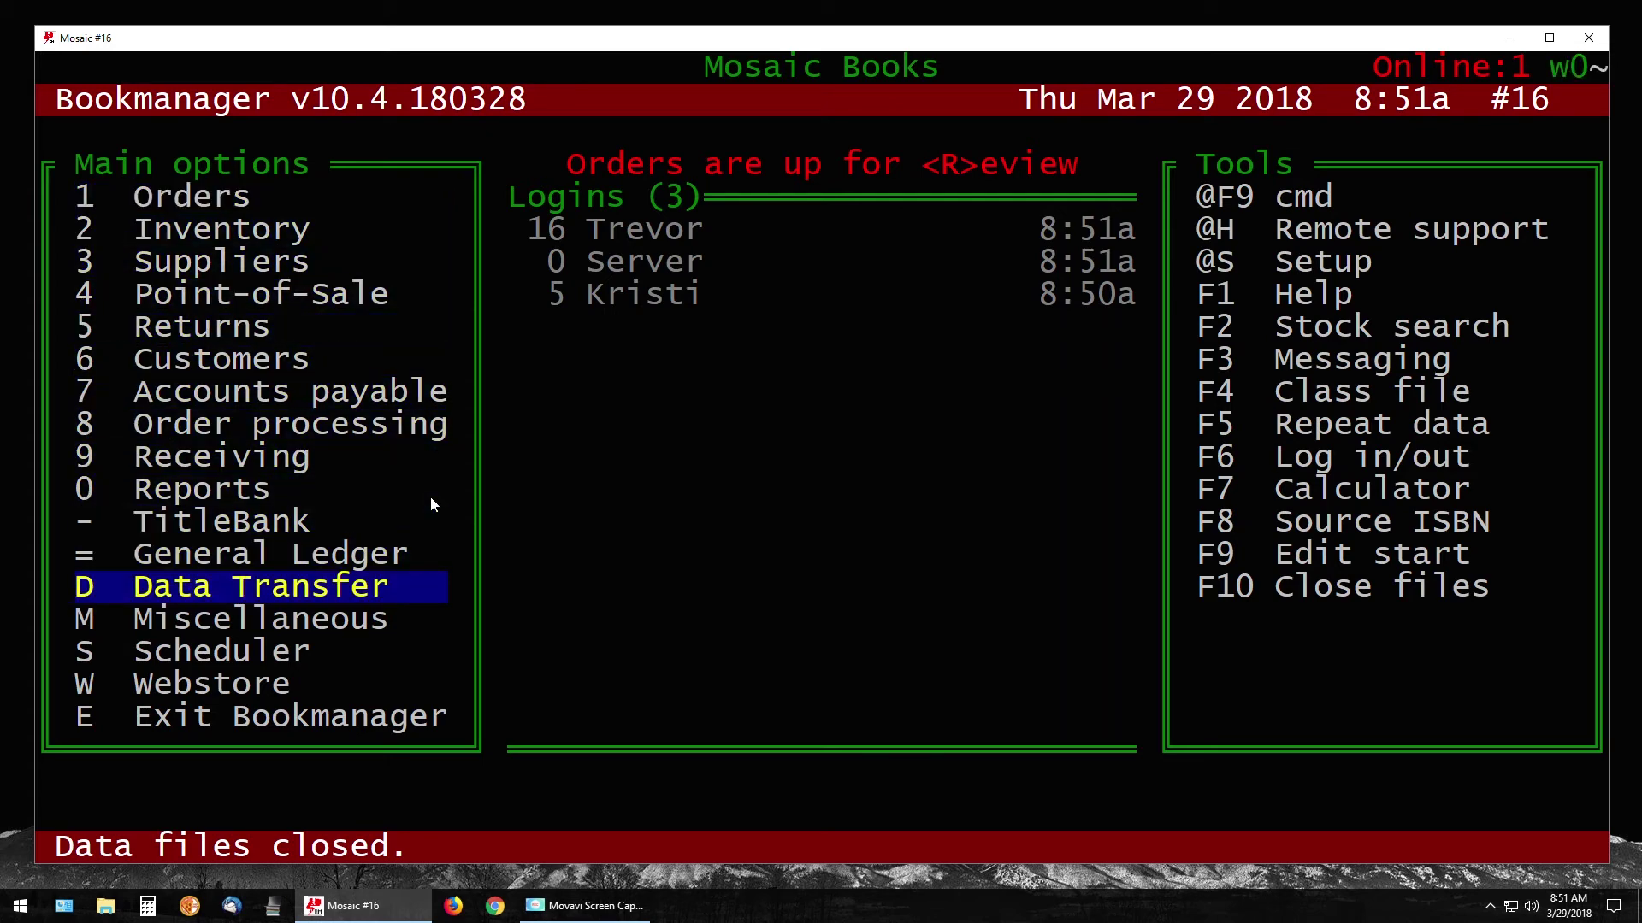
pyautogui.press('Return')
pyautogui.press('Down')
pyautogui.press('Down')
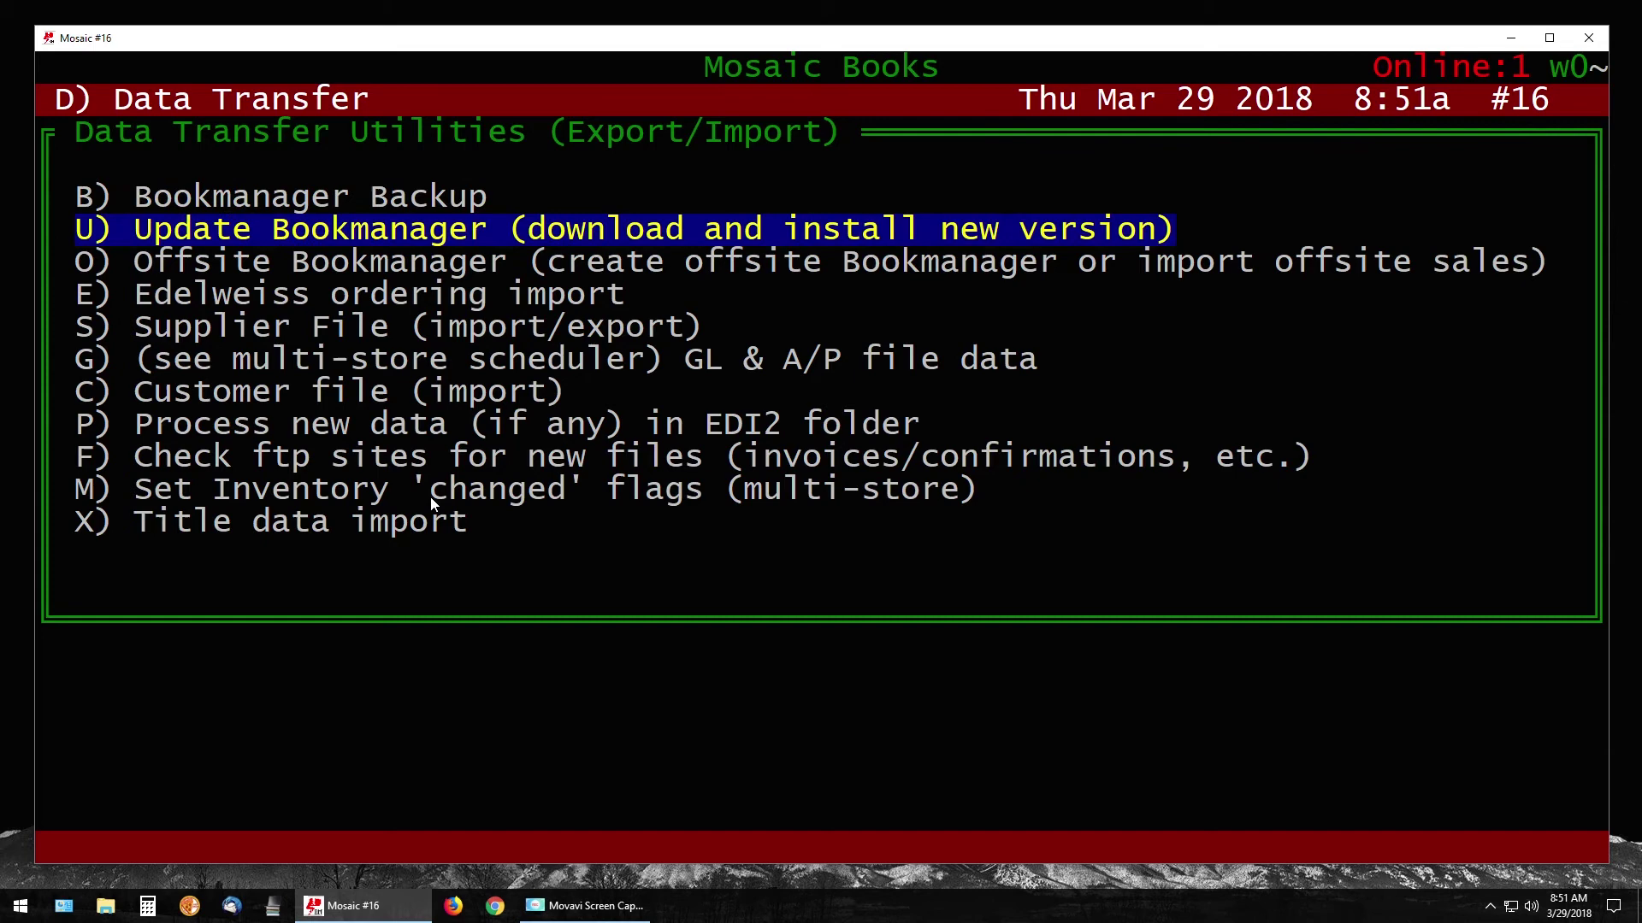
pyautogui.press('Return')
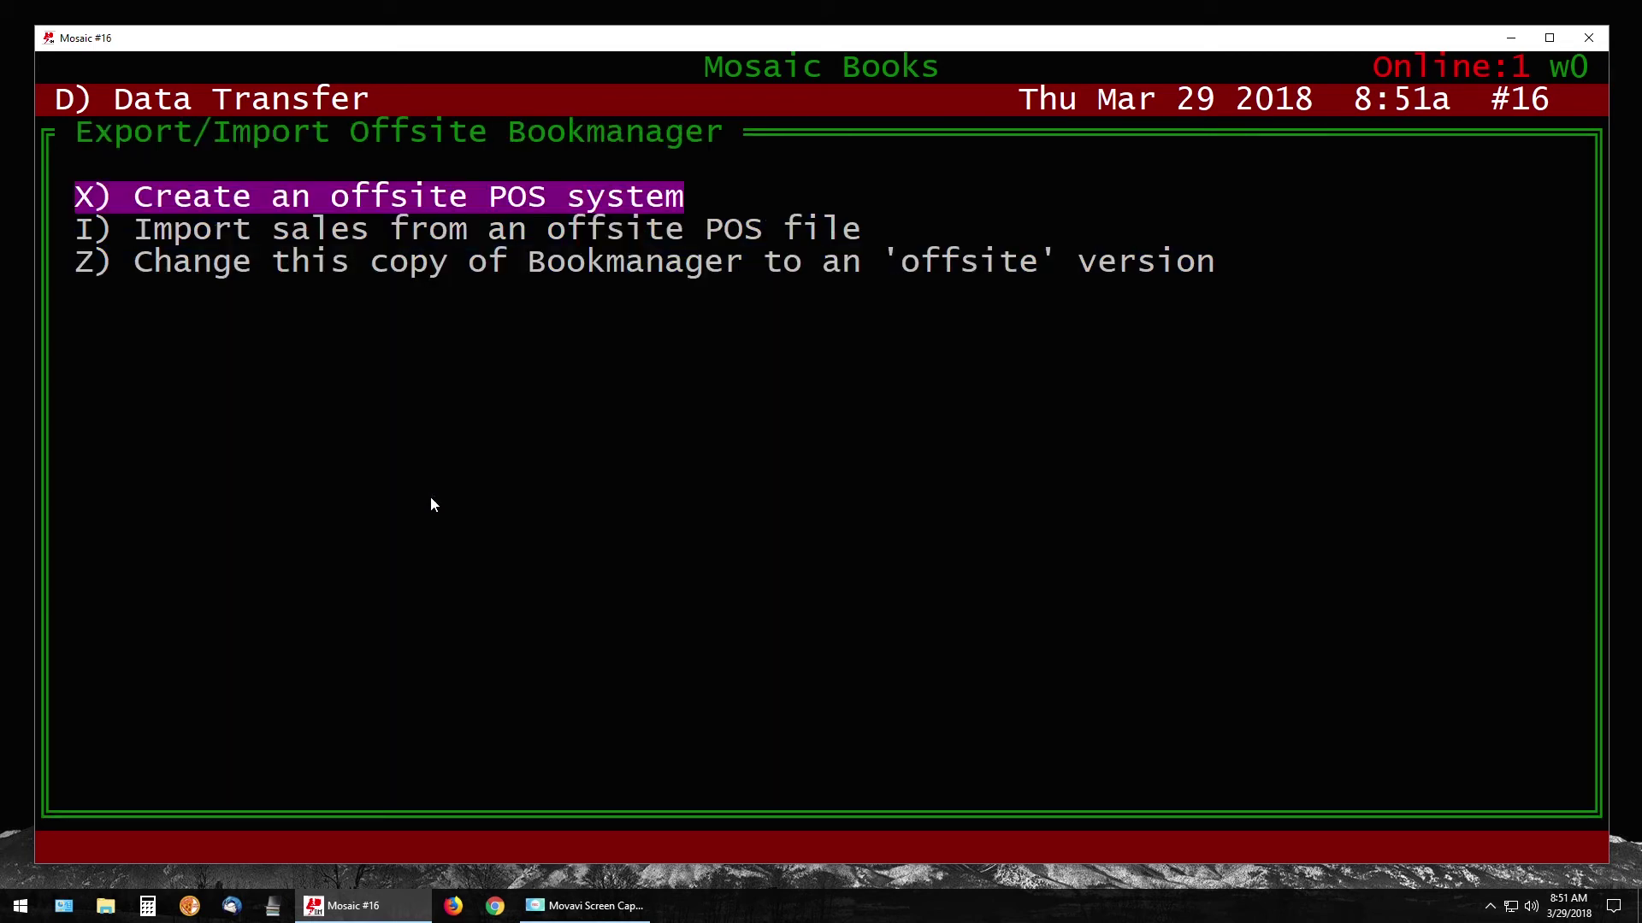
pyautogui.press('Down')
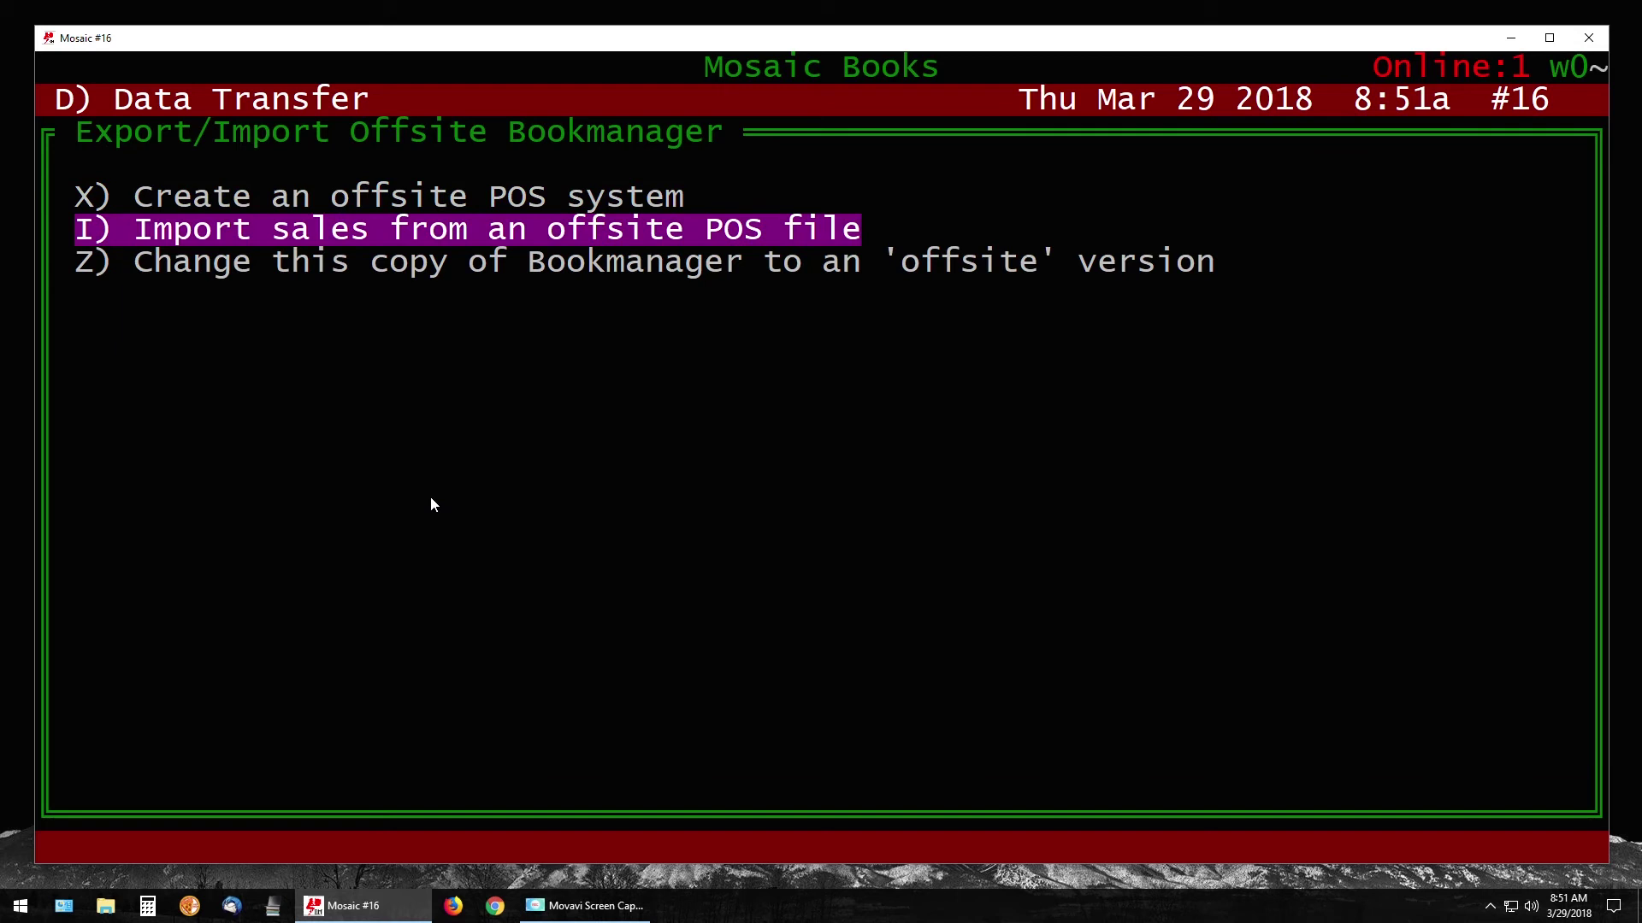
pyautogui.press('Return')
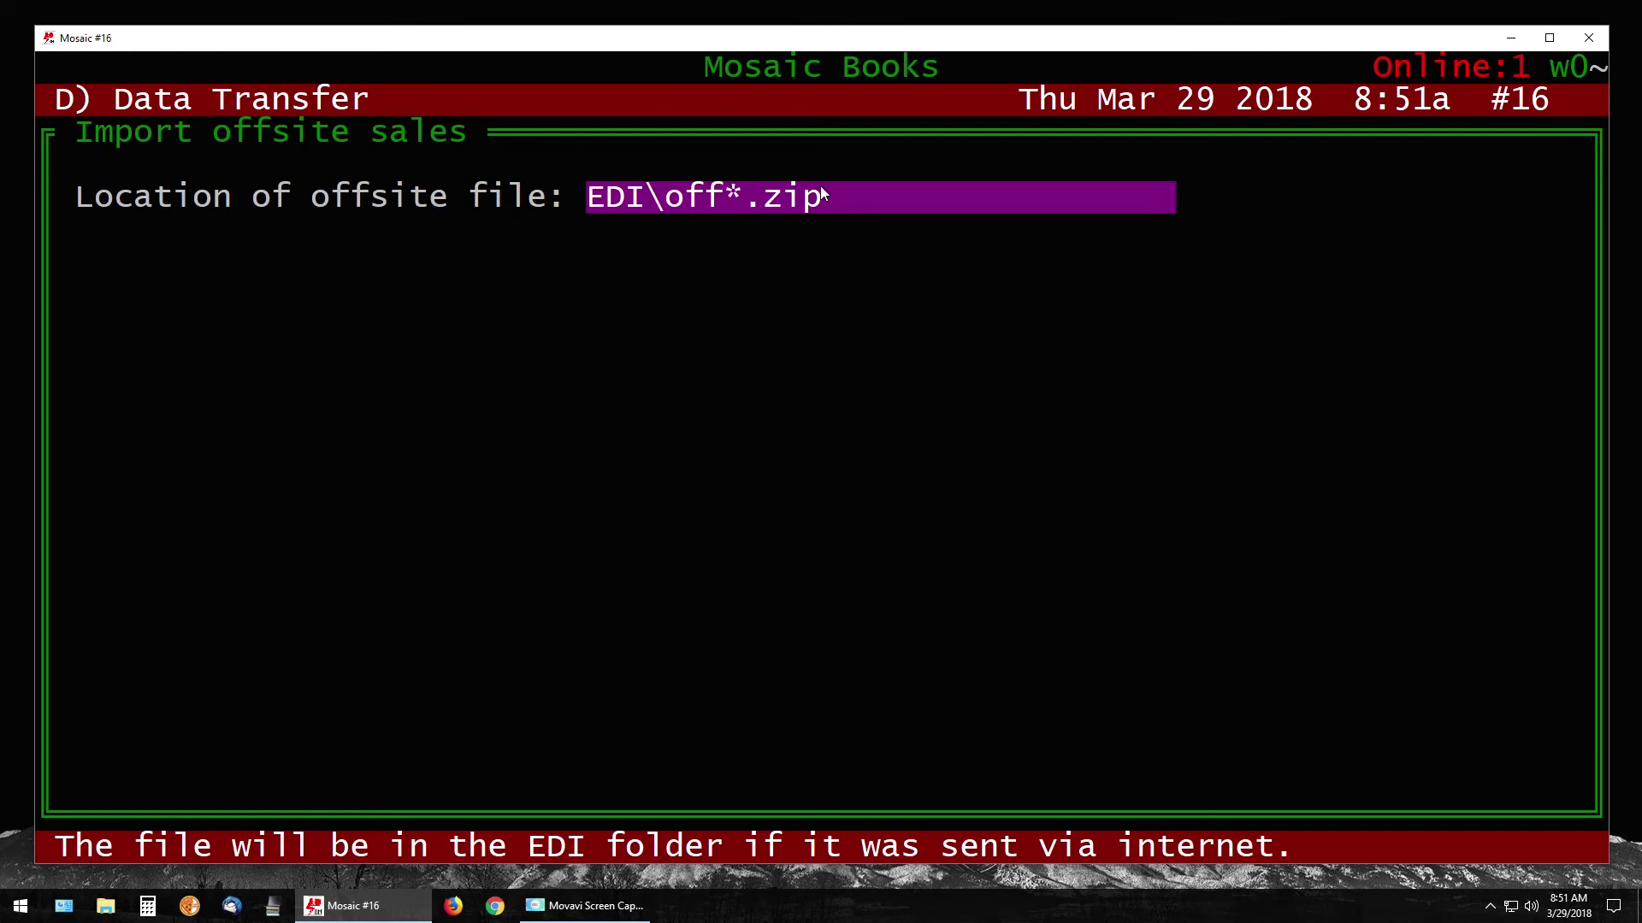
# - List the offsite zip files in the EDI folder and compare their file names and dates
pyautogui.press('Return')
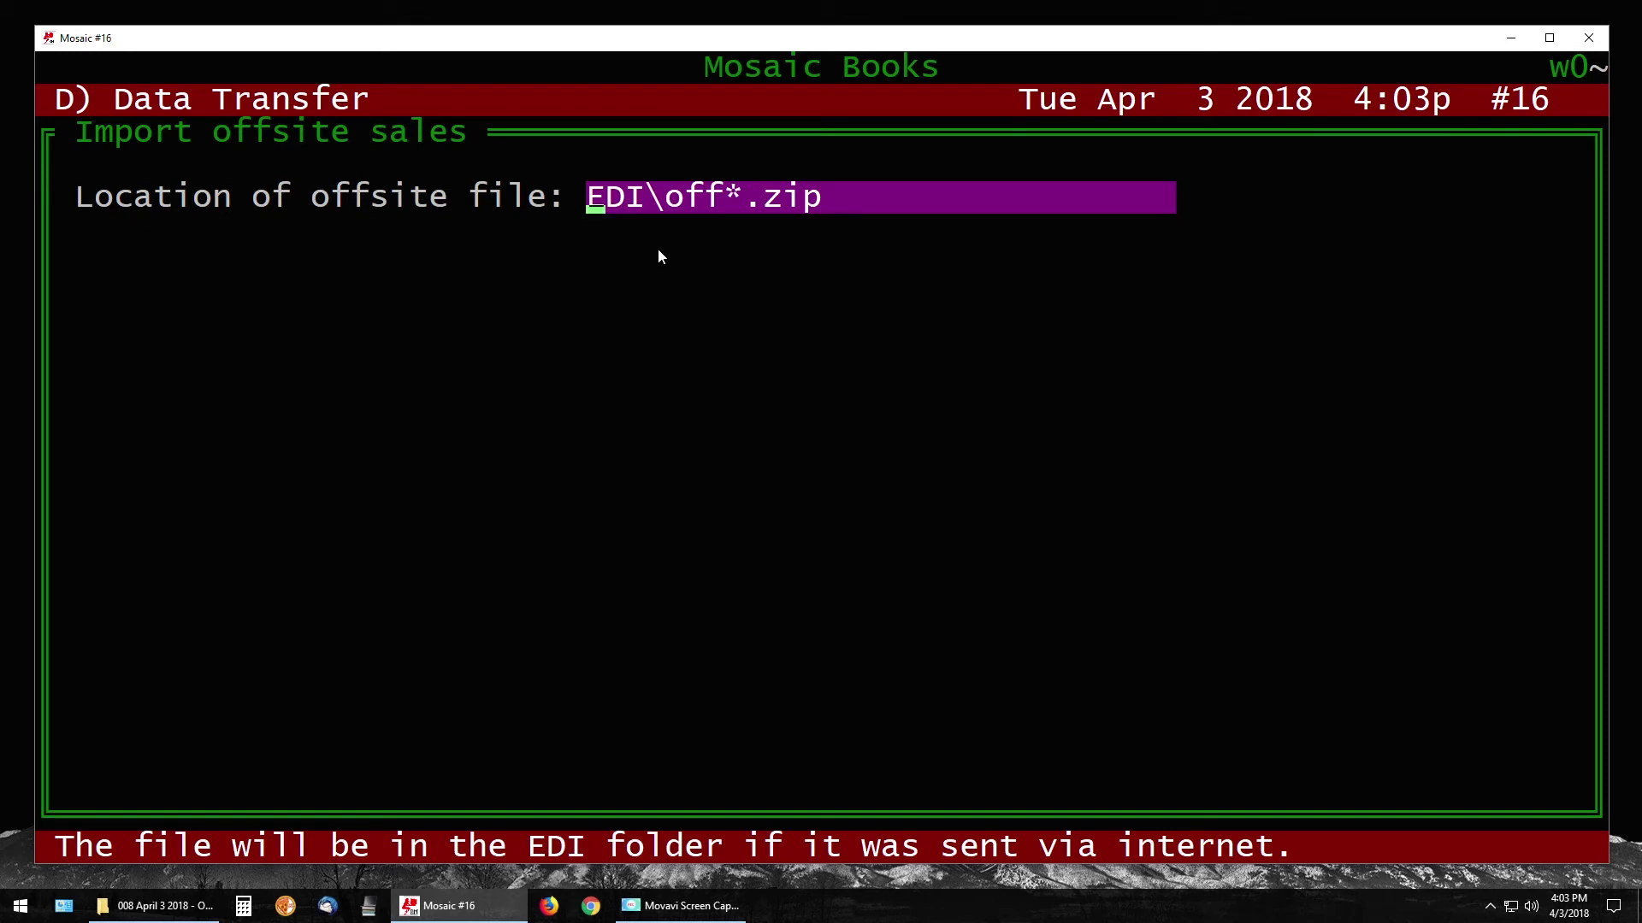
pyautogui.write('D')
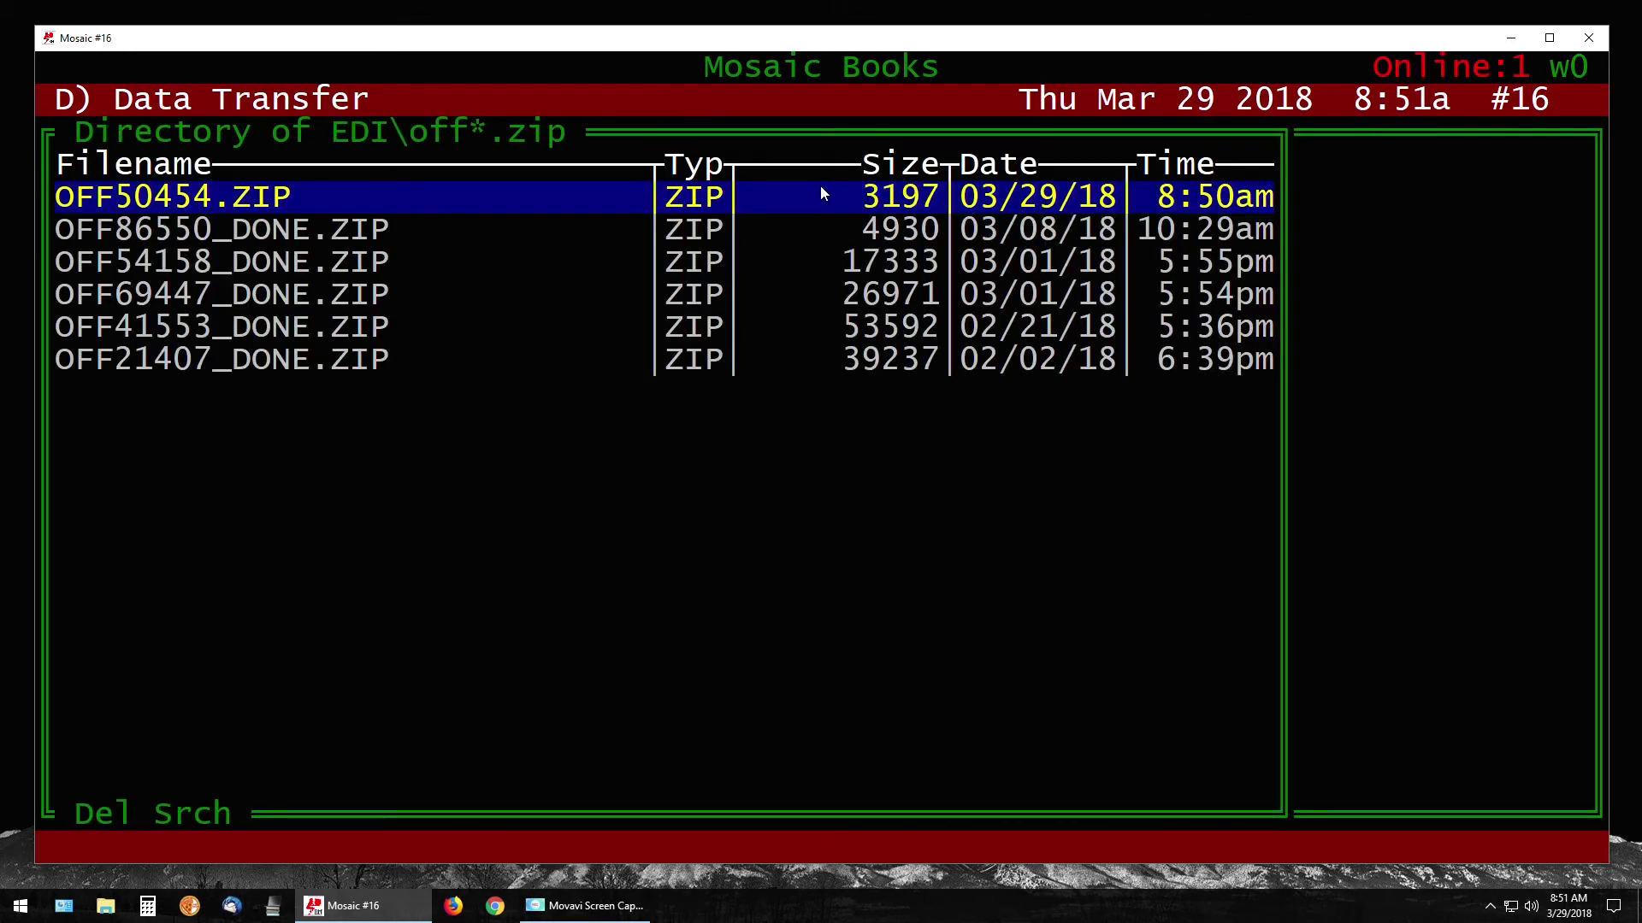
pyautogui.press('Down')
pyautogui.press('Up')
pyautogui.press('Down')
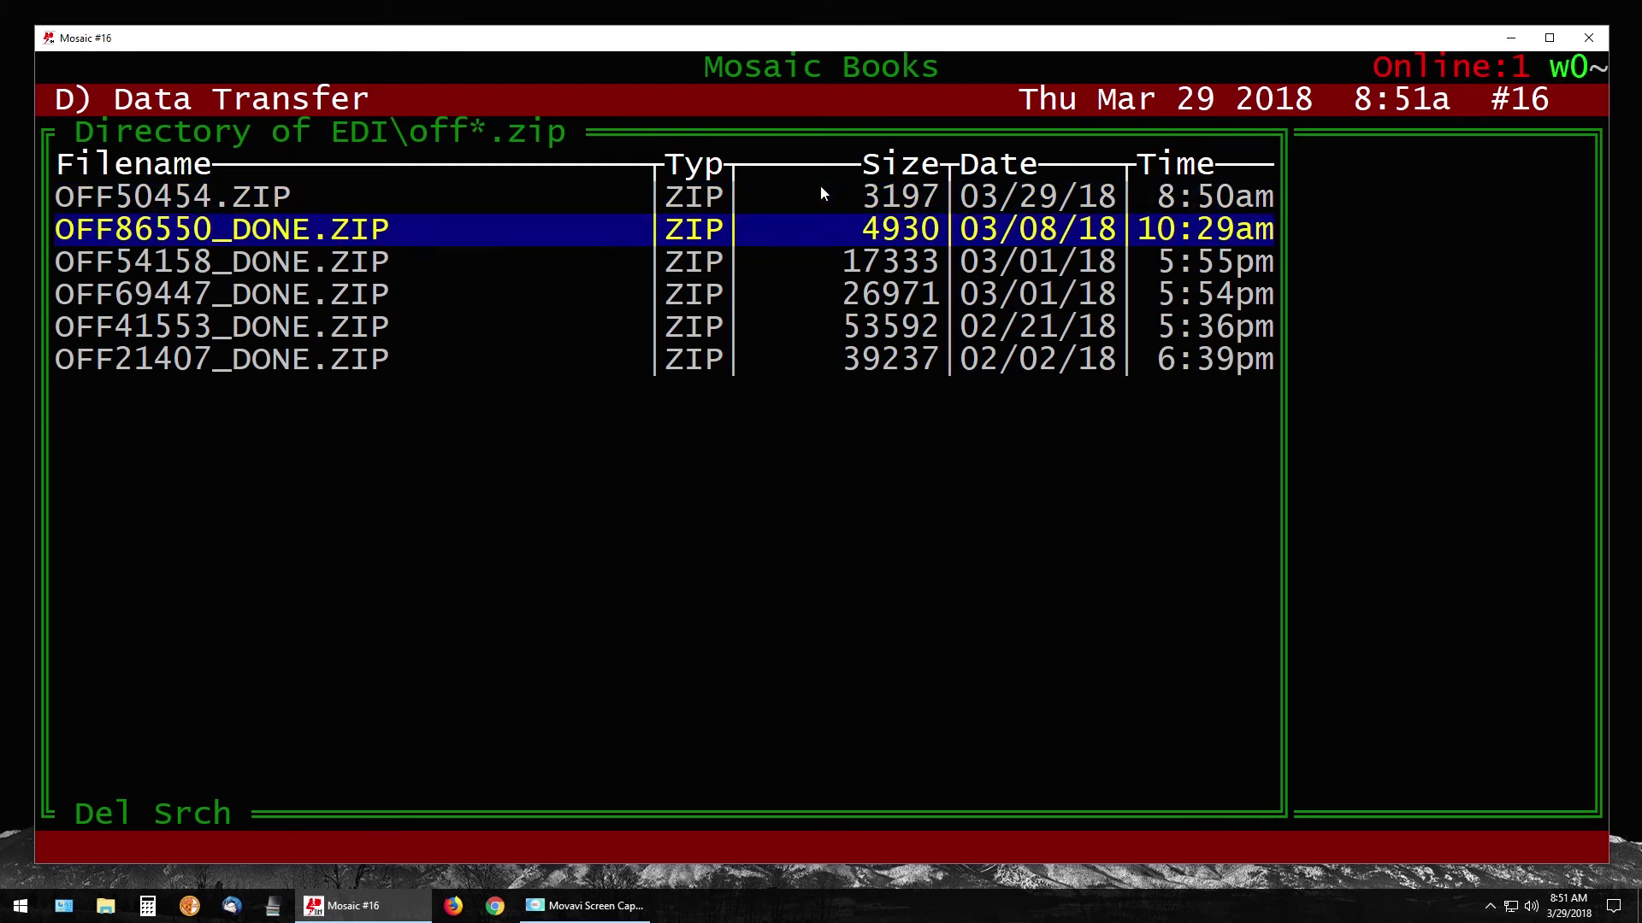
pyautogui.press('Down')
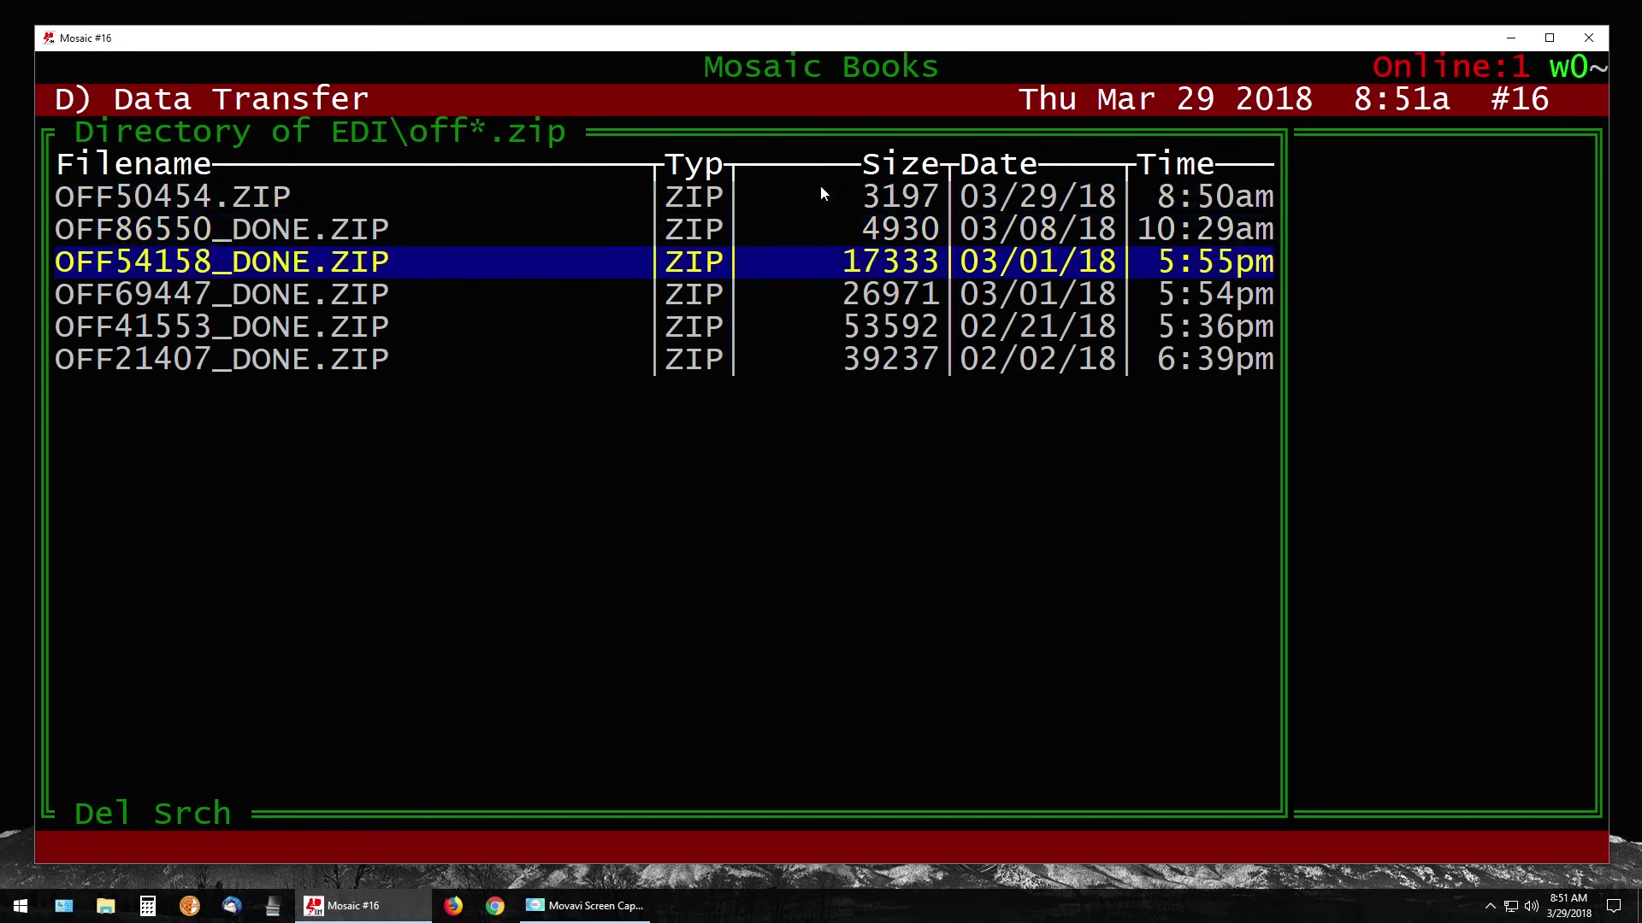
pyautogui.press('Down')
pyautogui.press('Down')
pyautogui.press('Down')
pyautogui.press('Up')
pyautogui.press('Up')
pyautogui.press('Up')
pyautogui.press('Up')
pyautogui.press('Up')
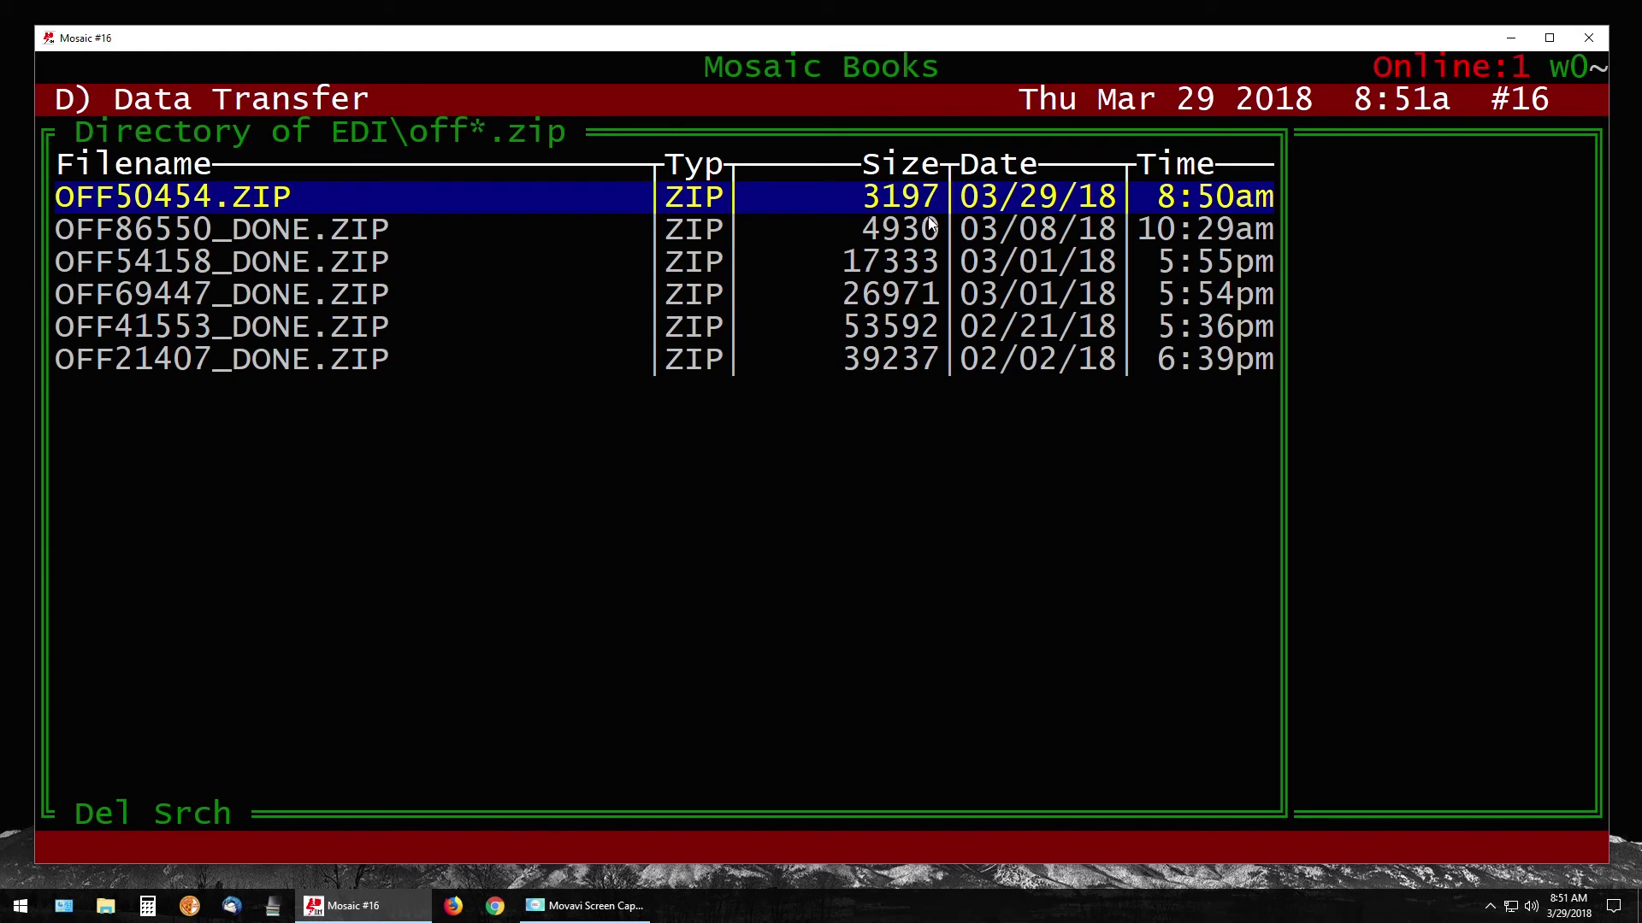
# - Load OFF50454.ZIP, dated 03/29/18, review its sales and proceed with the offsite data import
pyautogui.moveTo(964, 197); pyautogui.dragTo(1109, 197)
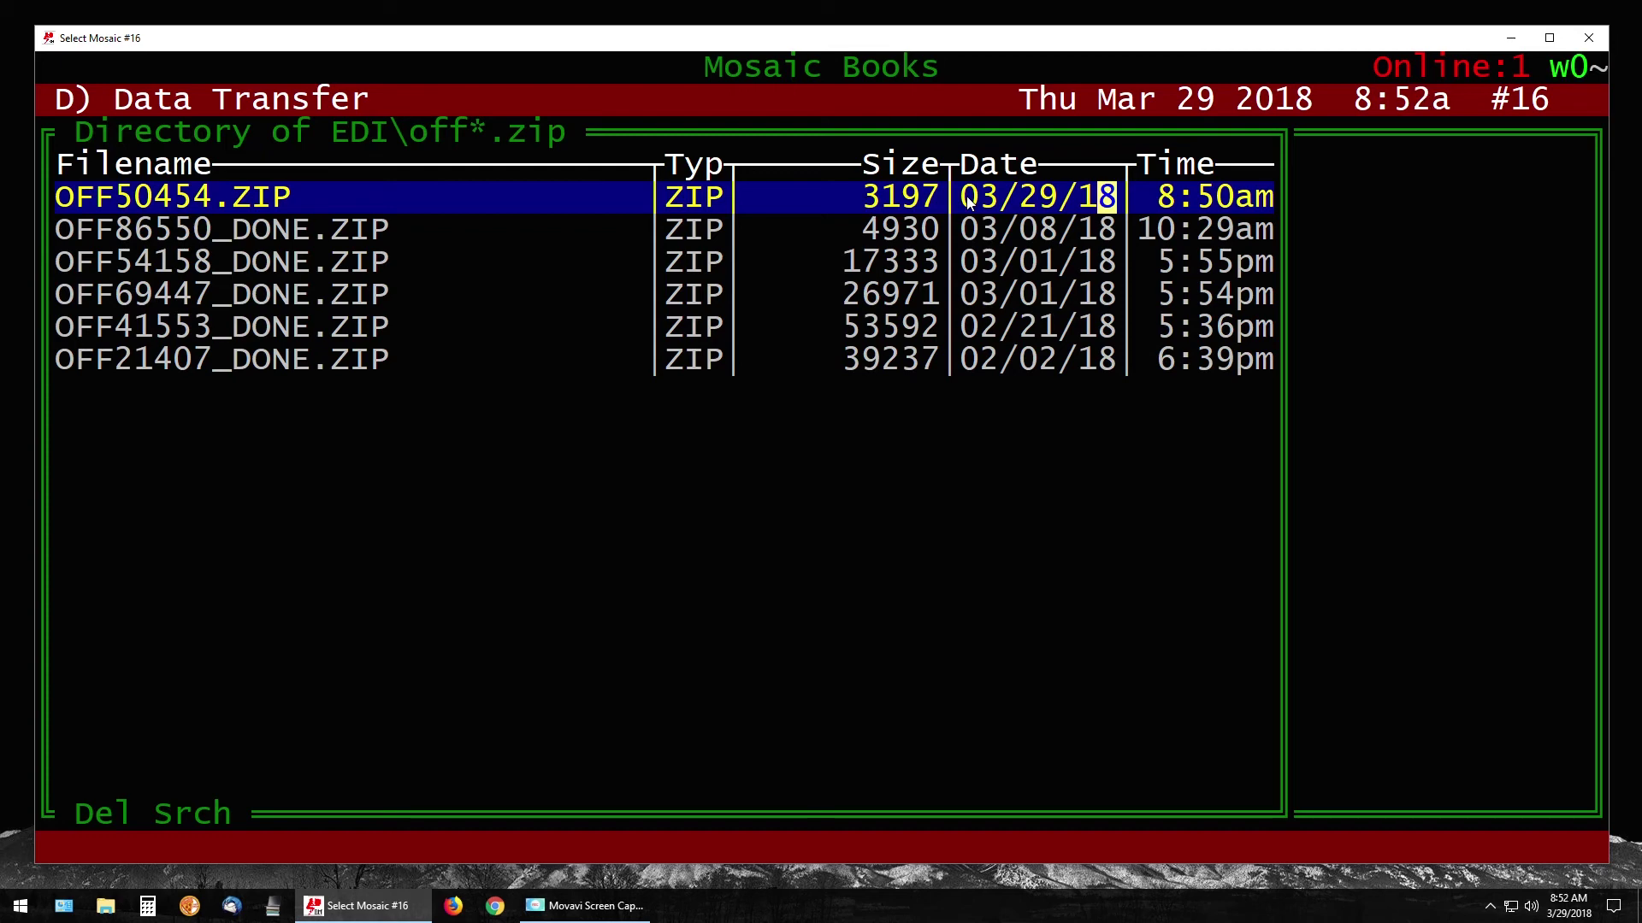
pyautogui.press('Return')
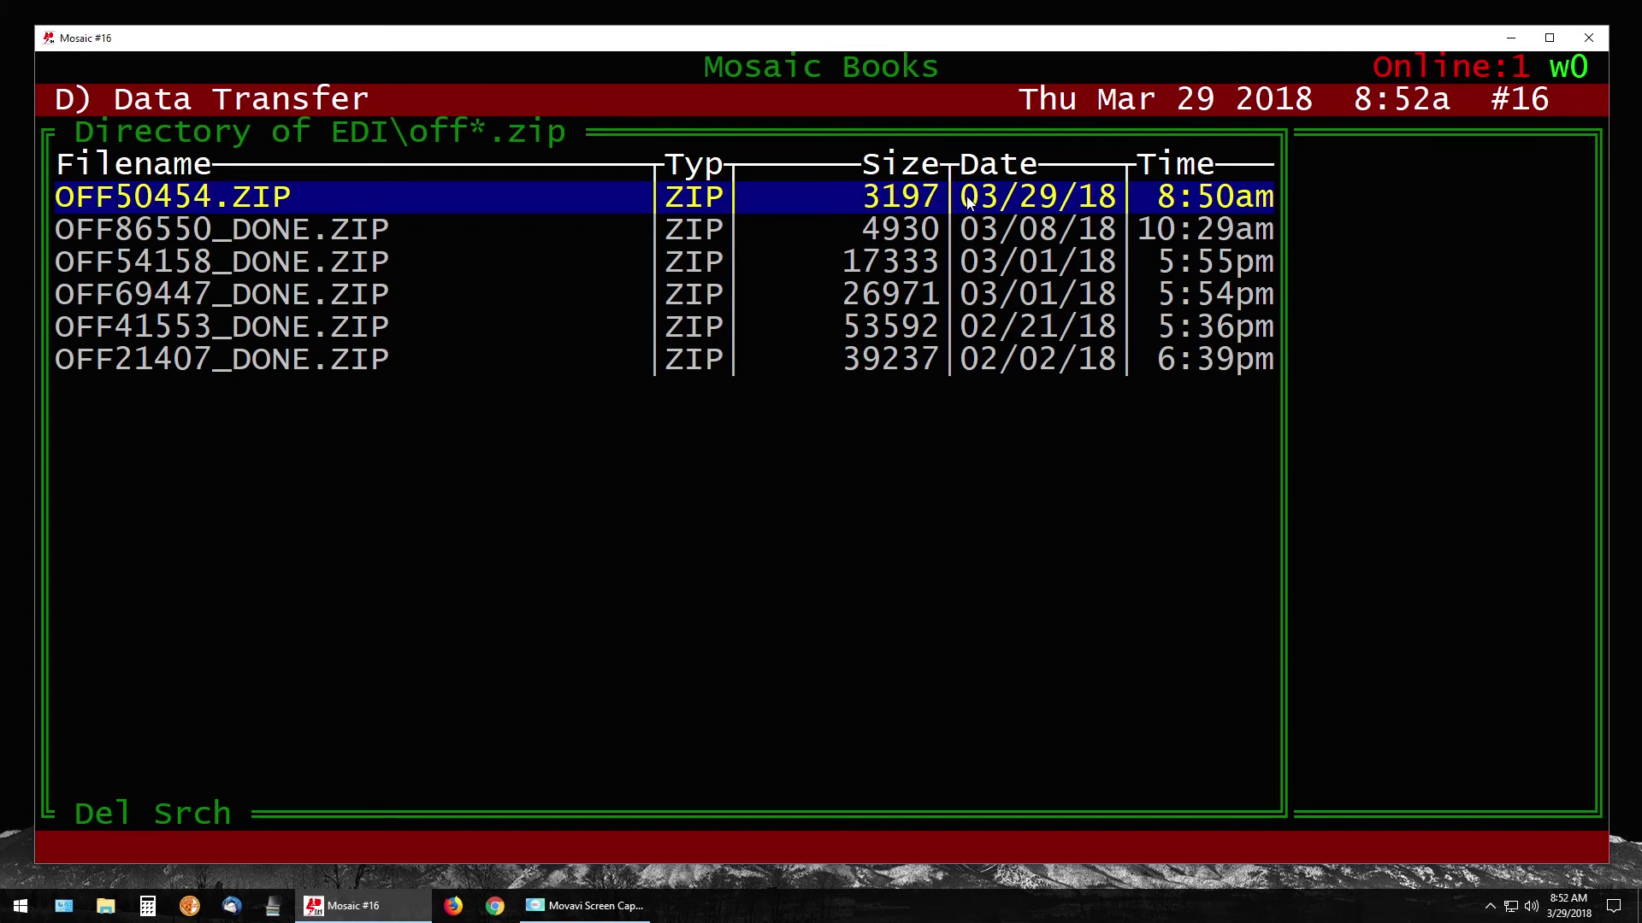
pyautogui.press('Return')
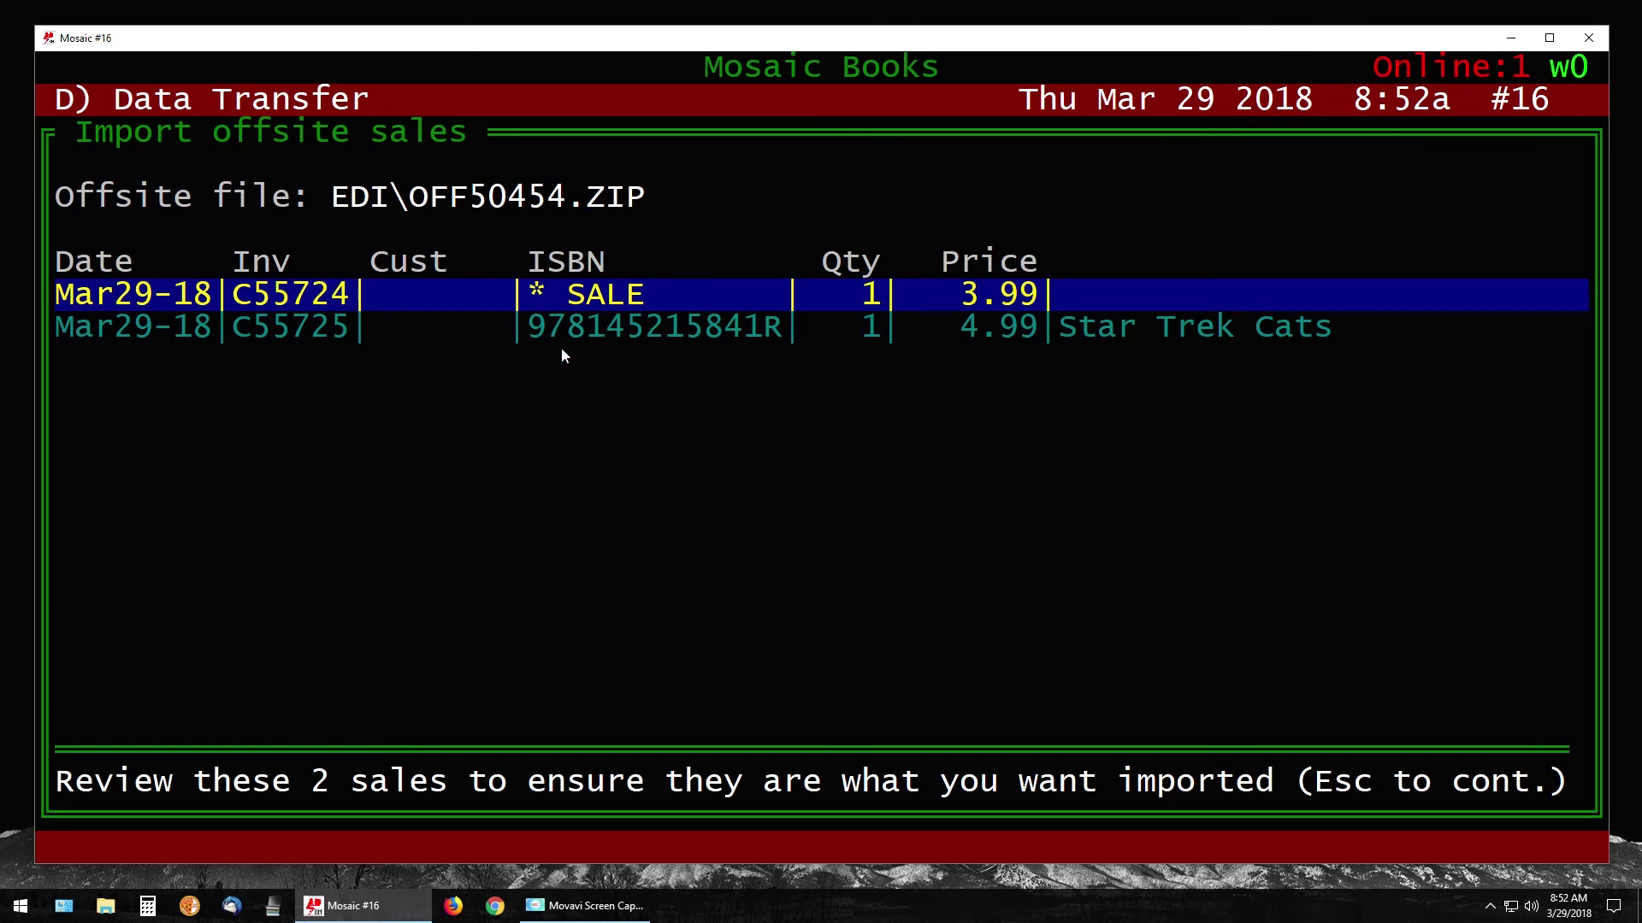
pyautogui.click(1327, 793)
pyautogui.moveTo(1327, 793); pyautogui.dragTo(1495, 781)
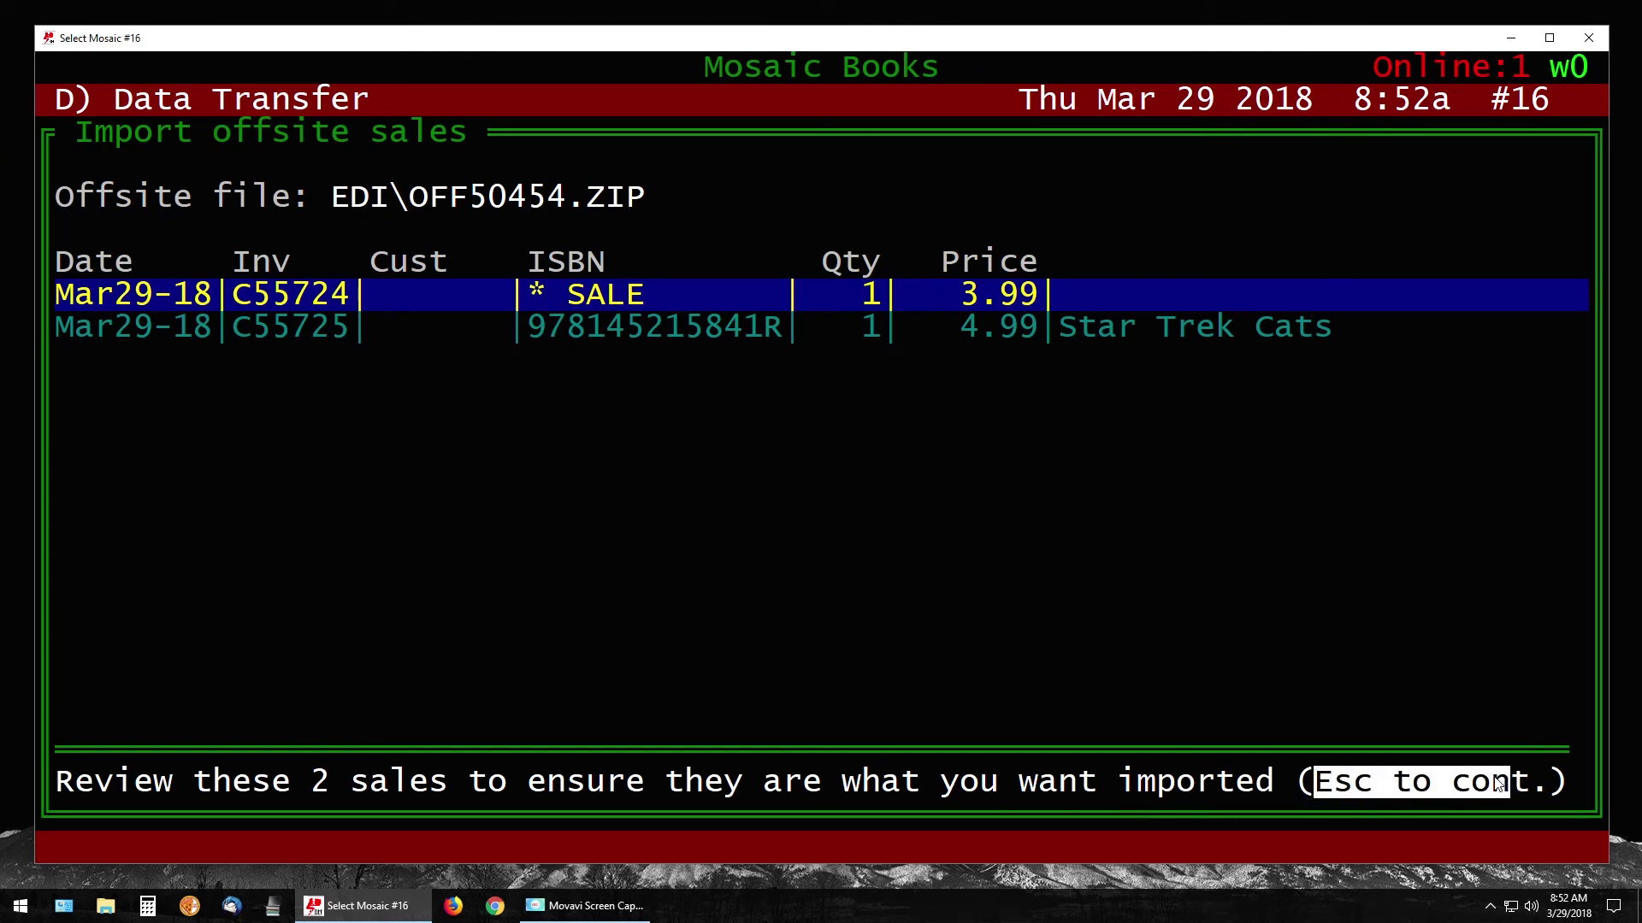
pyautogui.press('Escape')
pyautogui.press('Escape')
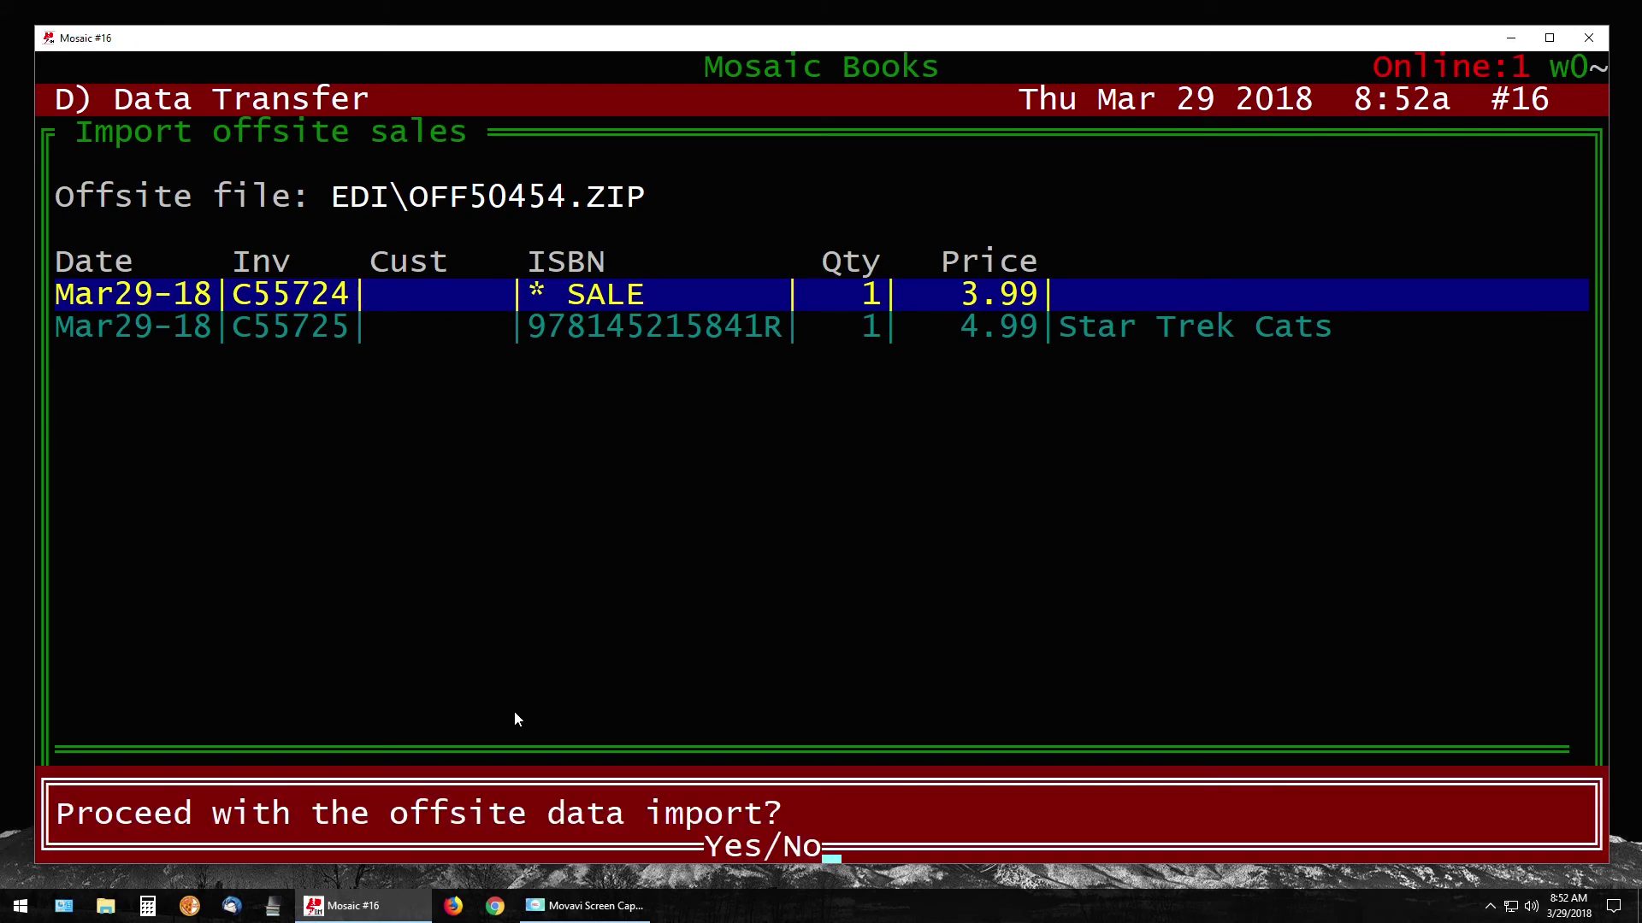
pyautogui.press('y')
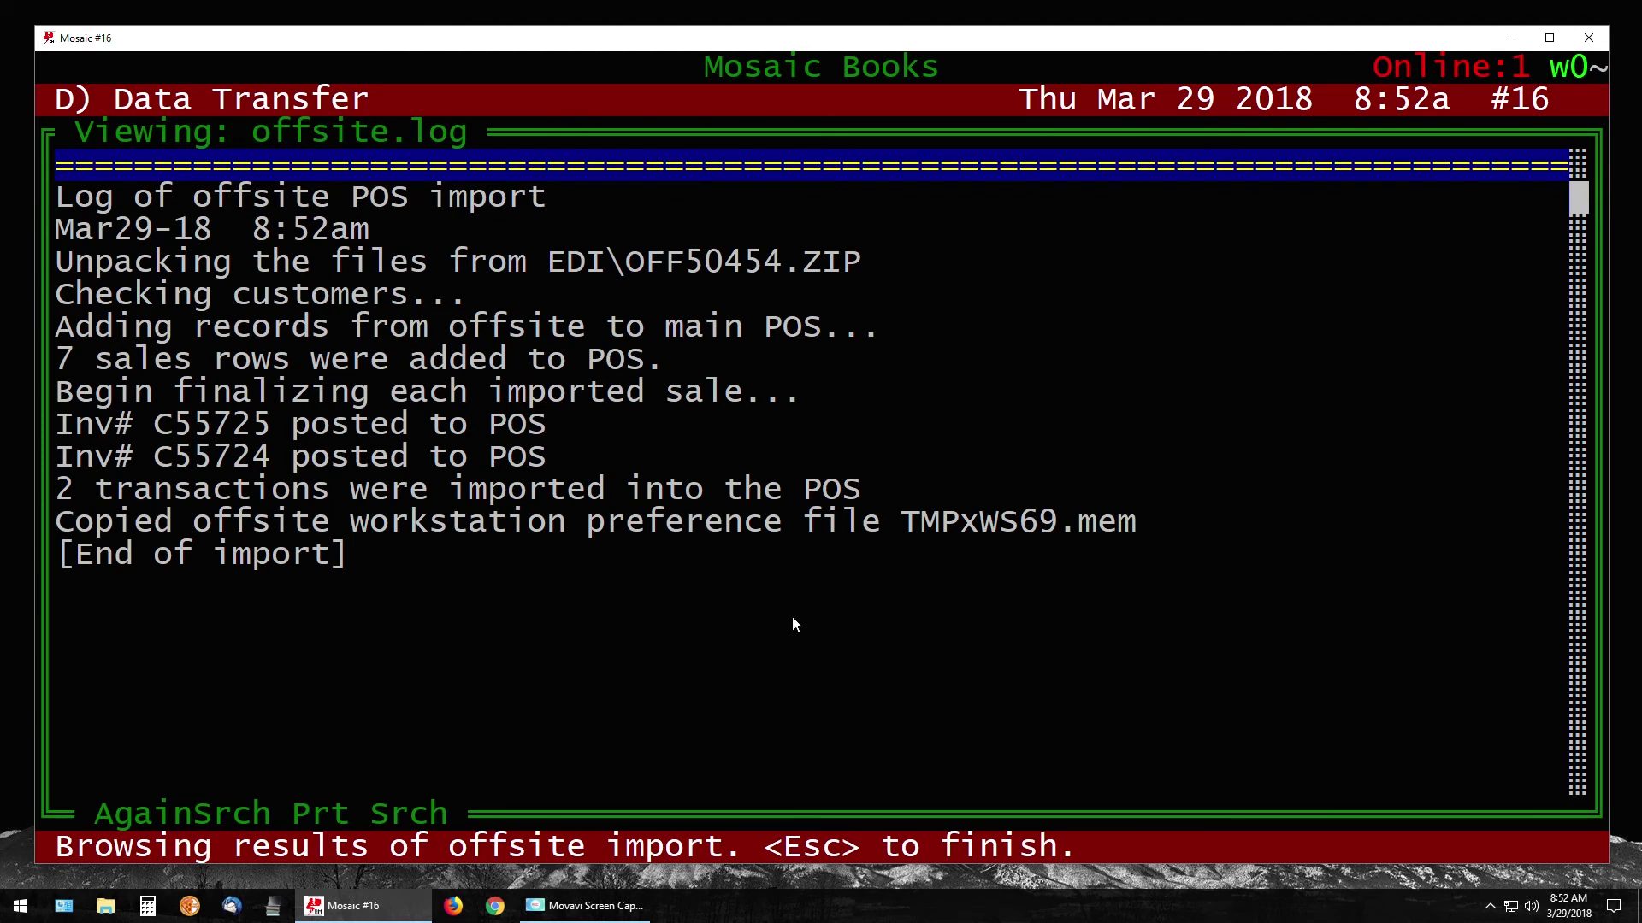
# - Close the import log, copy it to the Scheduler Log and return to the main options
pyautogui.press('Escape')
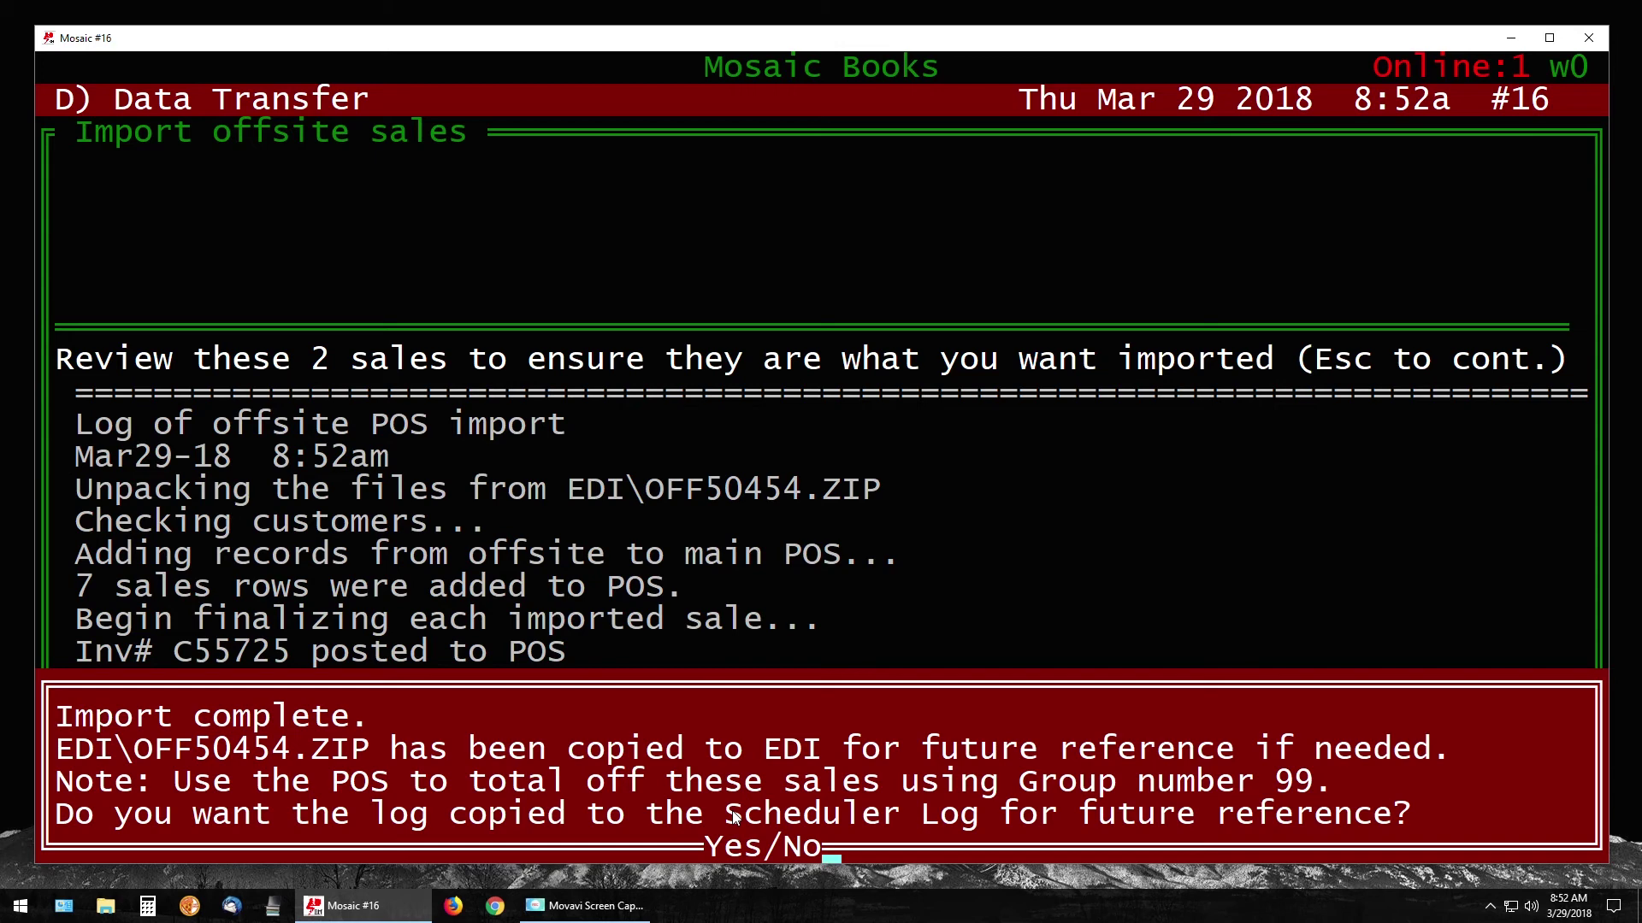
pyautogui.press('y')
pyautogui.press('Escape')
pyautogui.press('Escape')
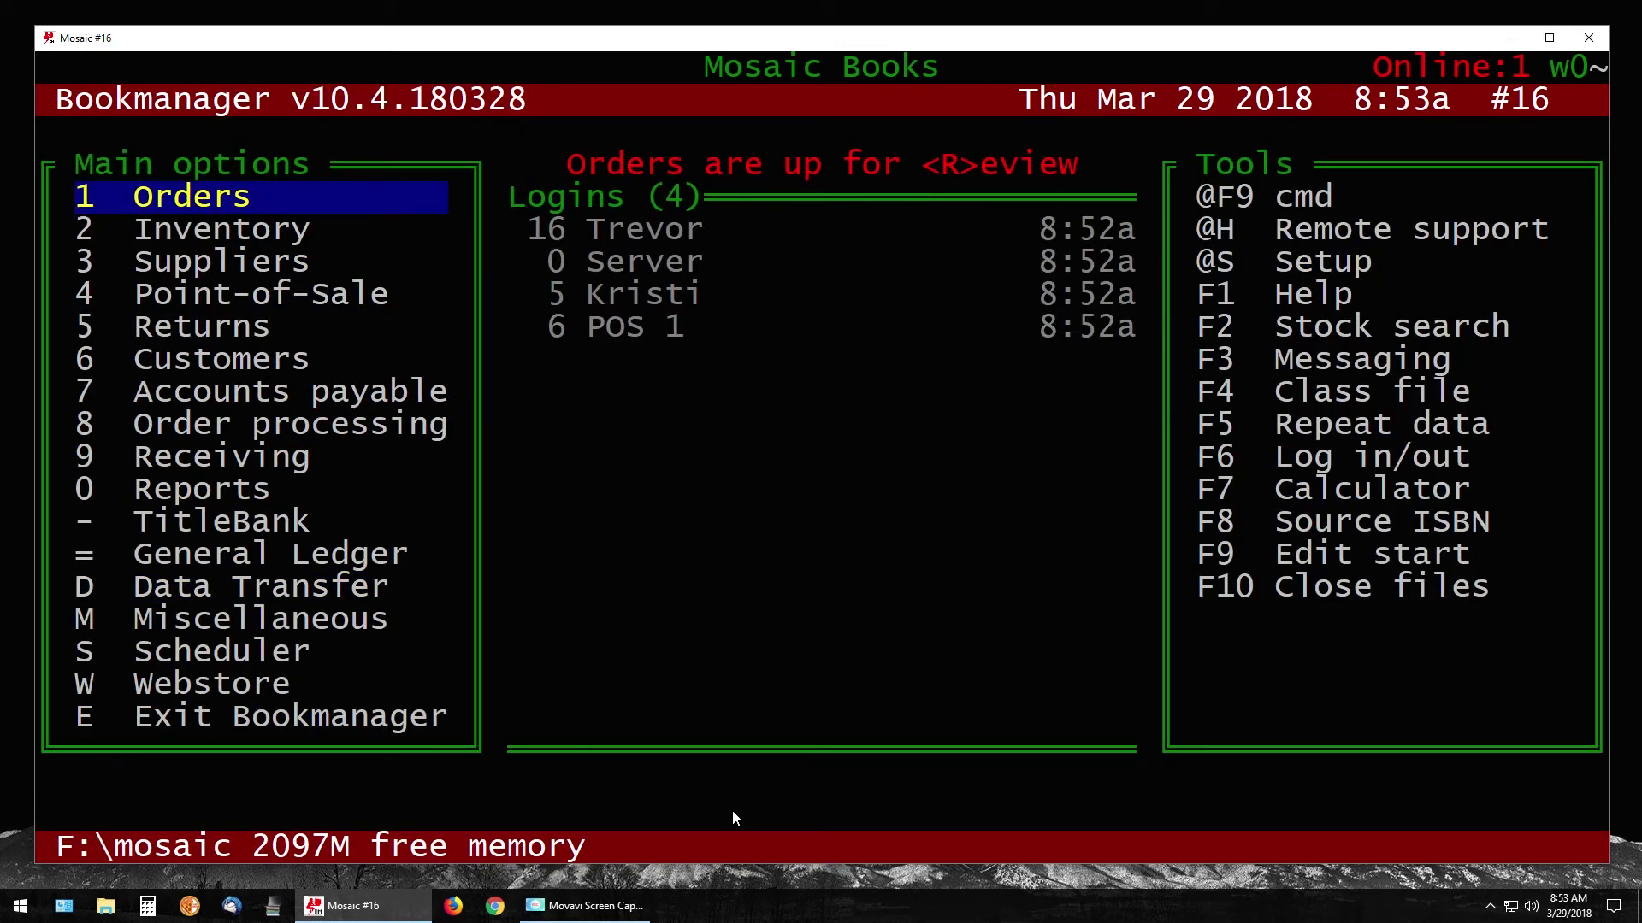
# - Open Point-of-Sale and check the group number on the imported Star Trek Cats sale
pyautogui.press('Down')
pyautogui.press('Down')
pyautogui.press('4')
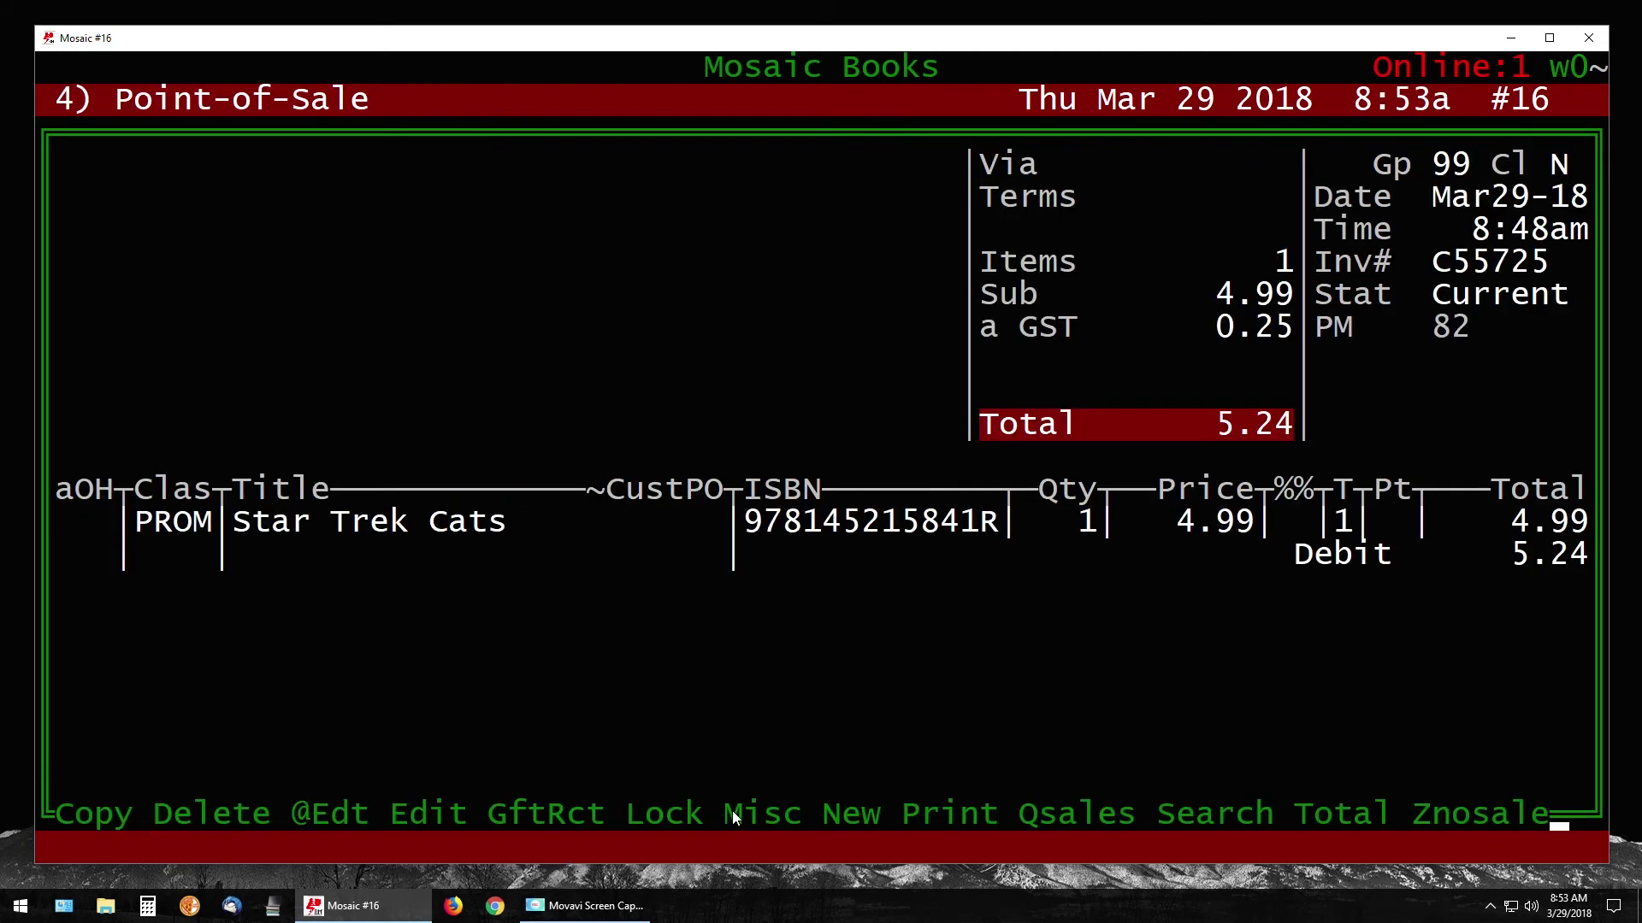
pyautogui.moveTo(1372, 162); pyautogui.dragTo(1474, 171)
pyautogui.click(1474, 171)
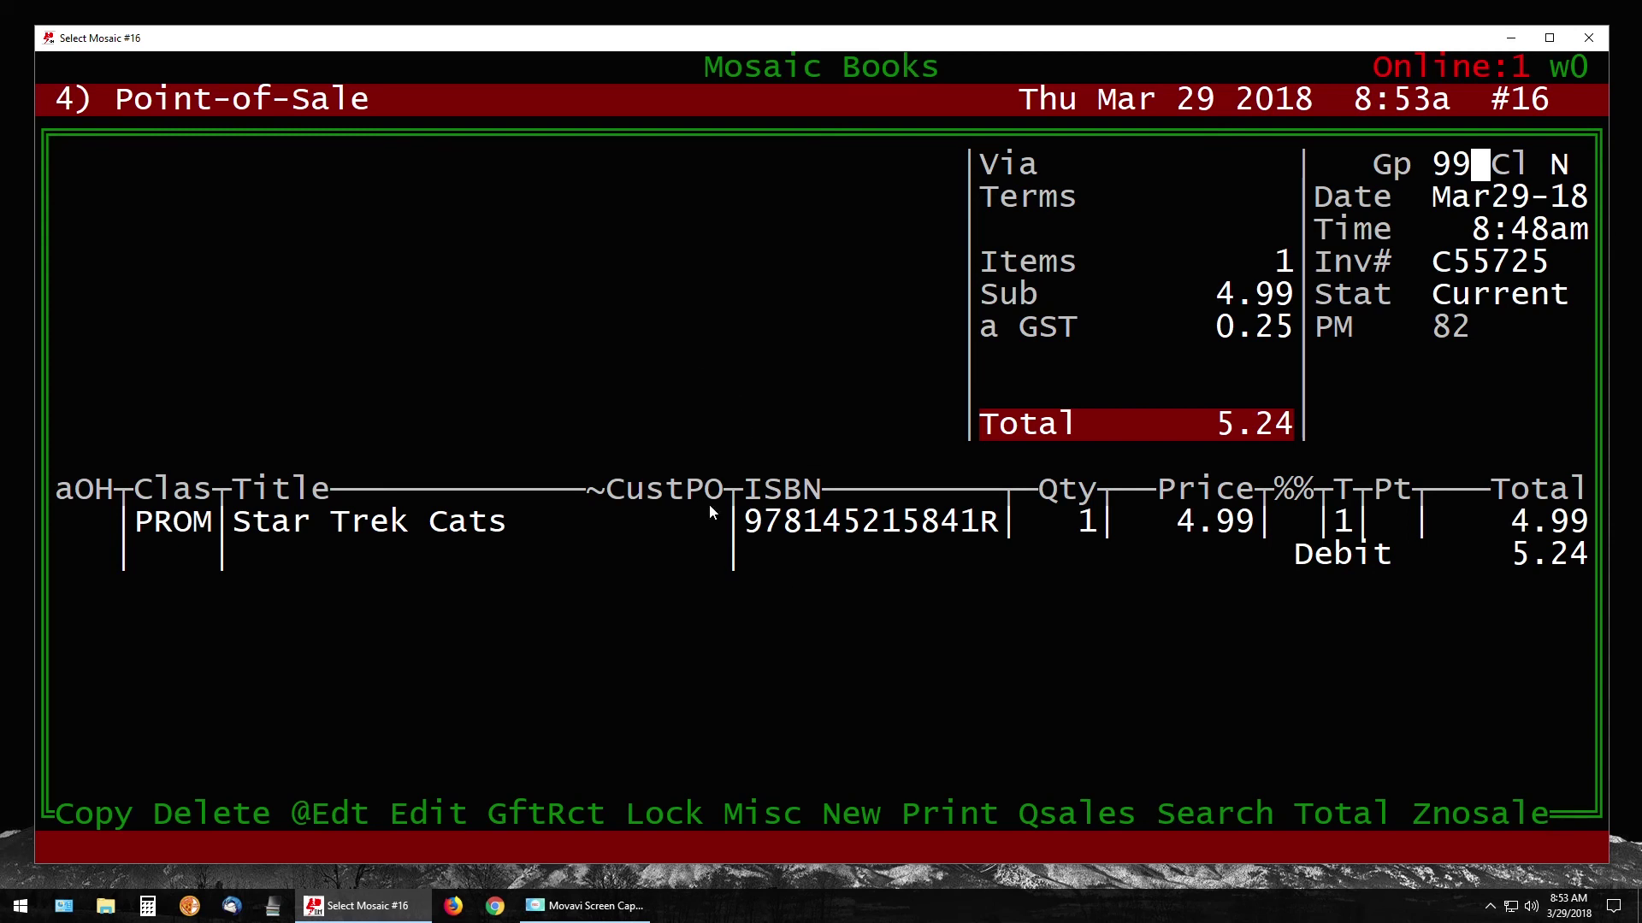
# - Total the sales for group 99 to the screen, with cash drawer N, a blank invoice limit and tax code summary N
pyautogui.press('m')
pyautogui.press('Down')
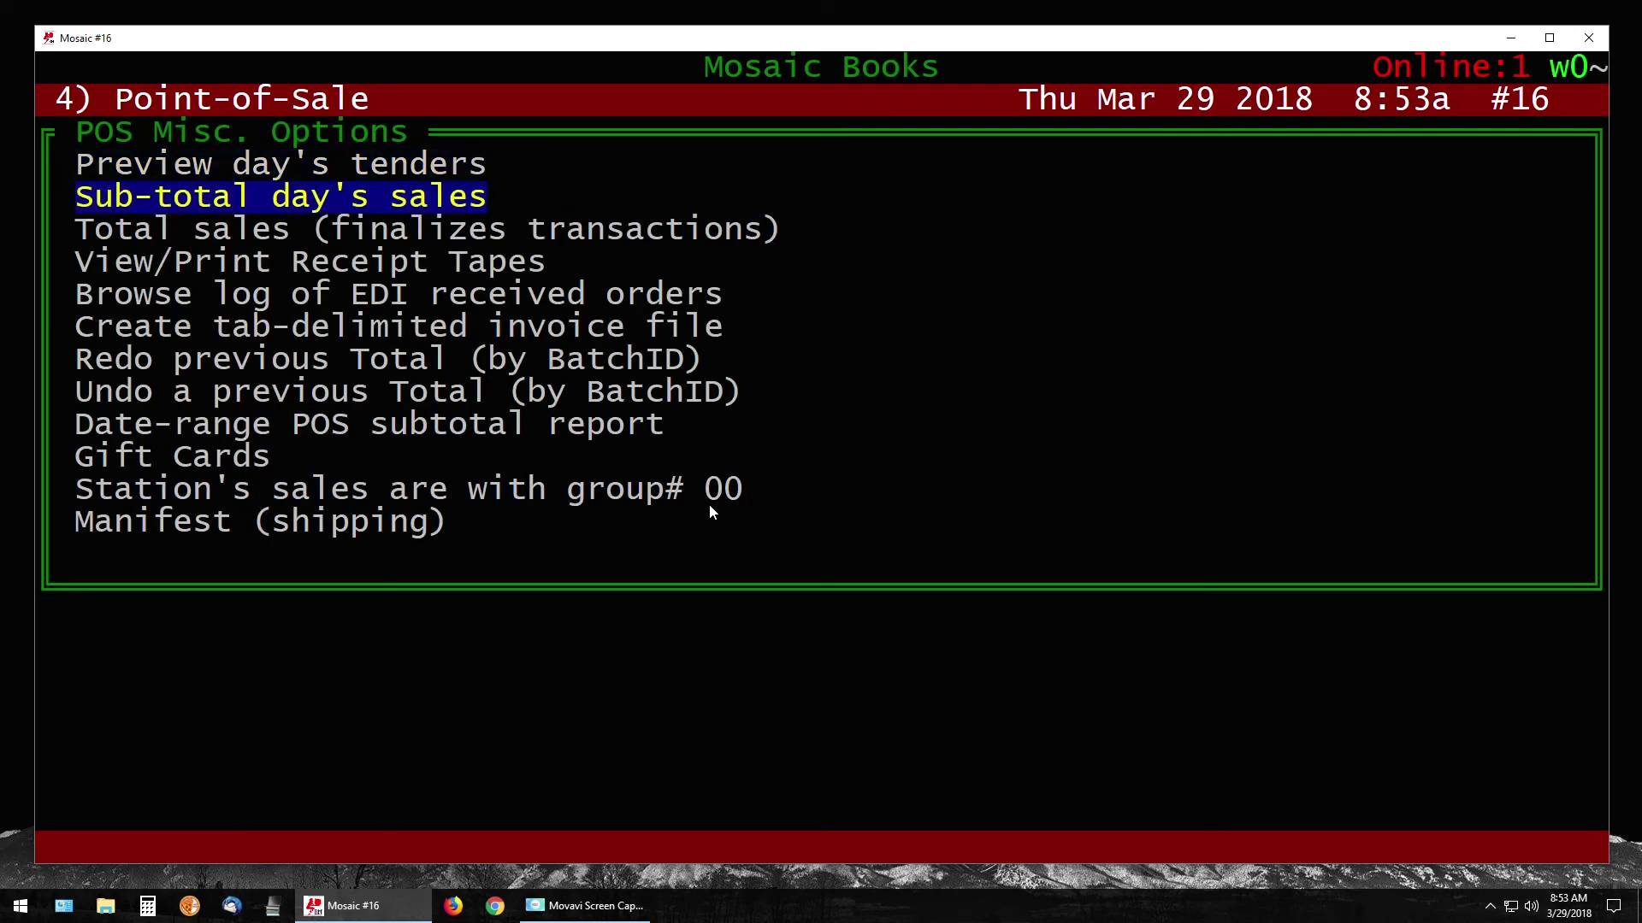
pyautogui.press('Down')
pyautogui.press('Return')
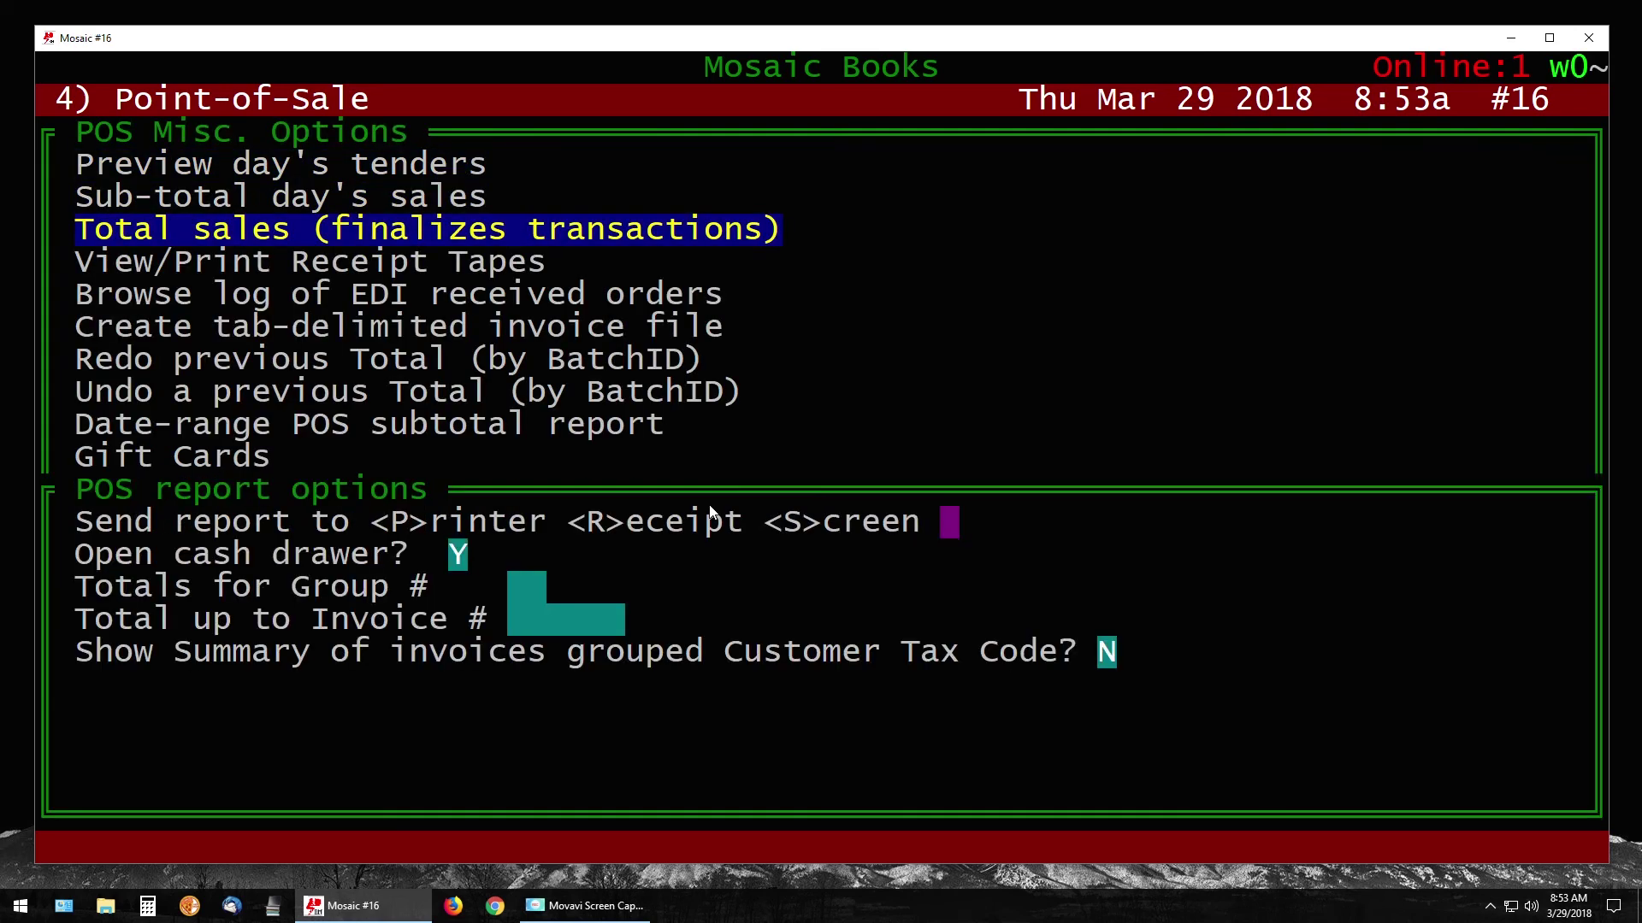
pyautogui.write('S')
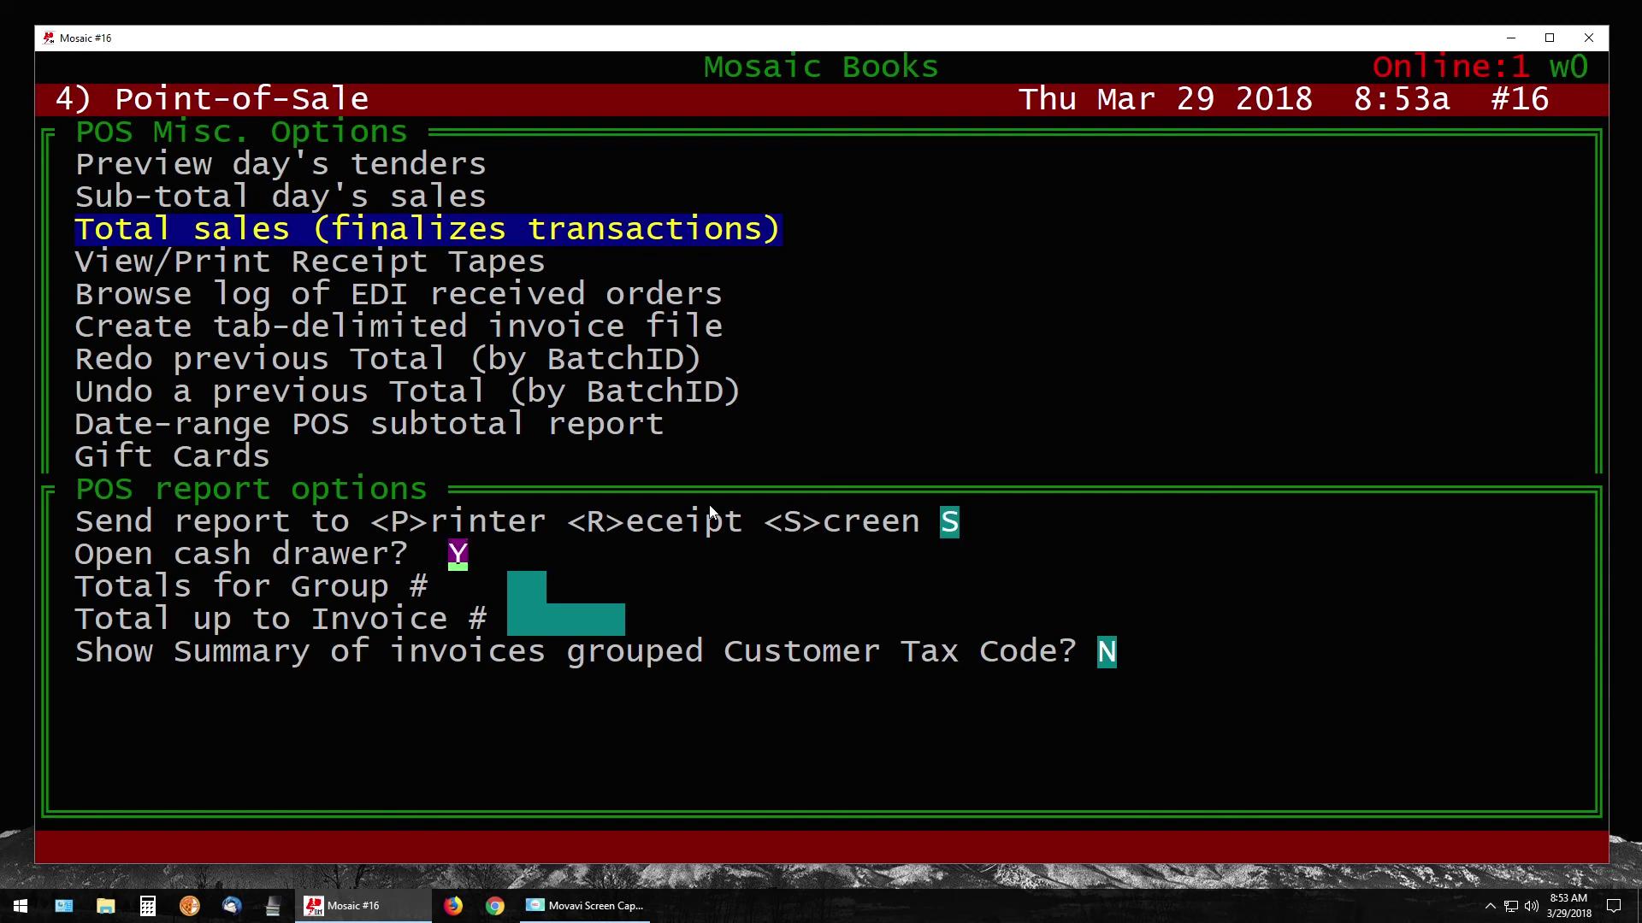
pyautogui.write('N')
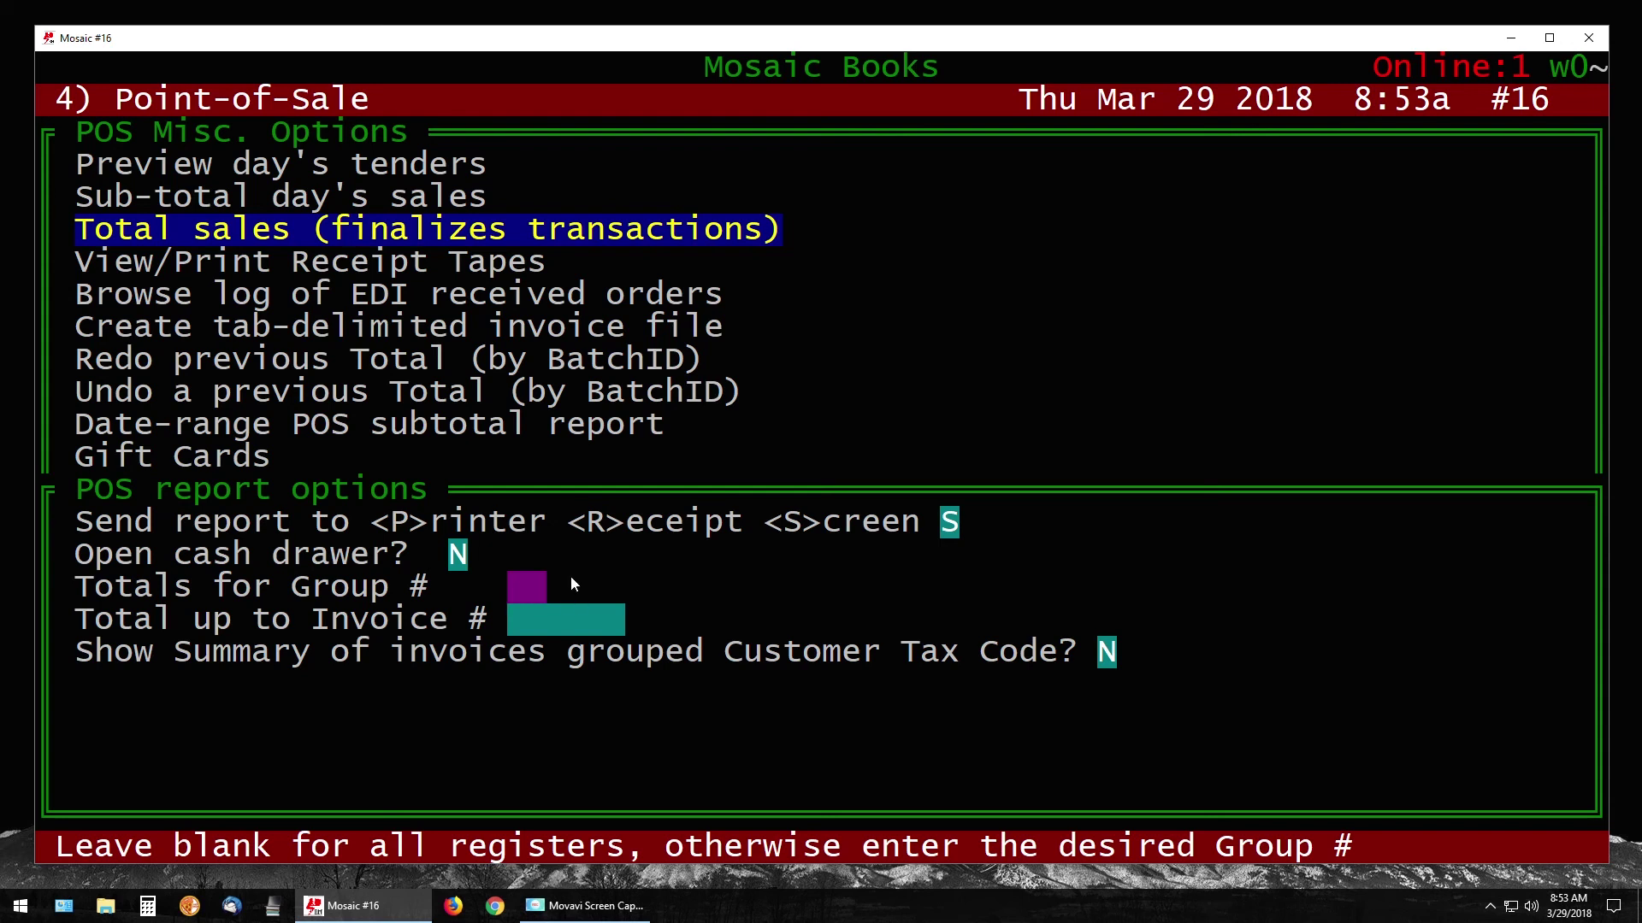
pyautogui.write('99')
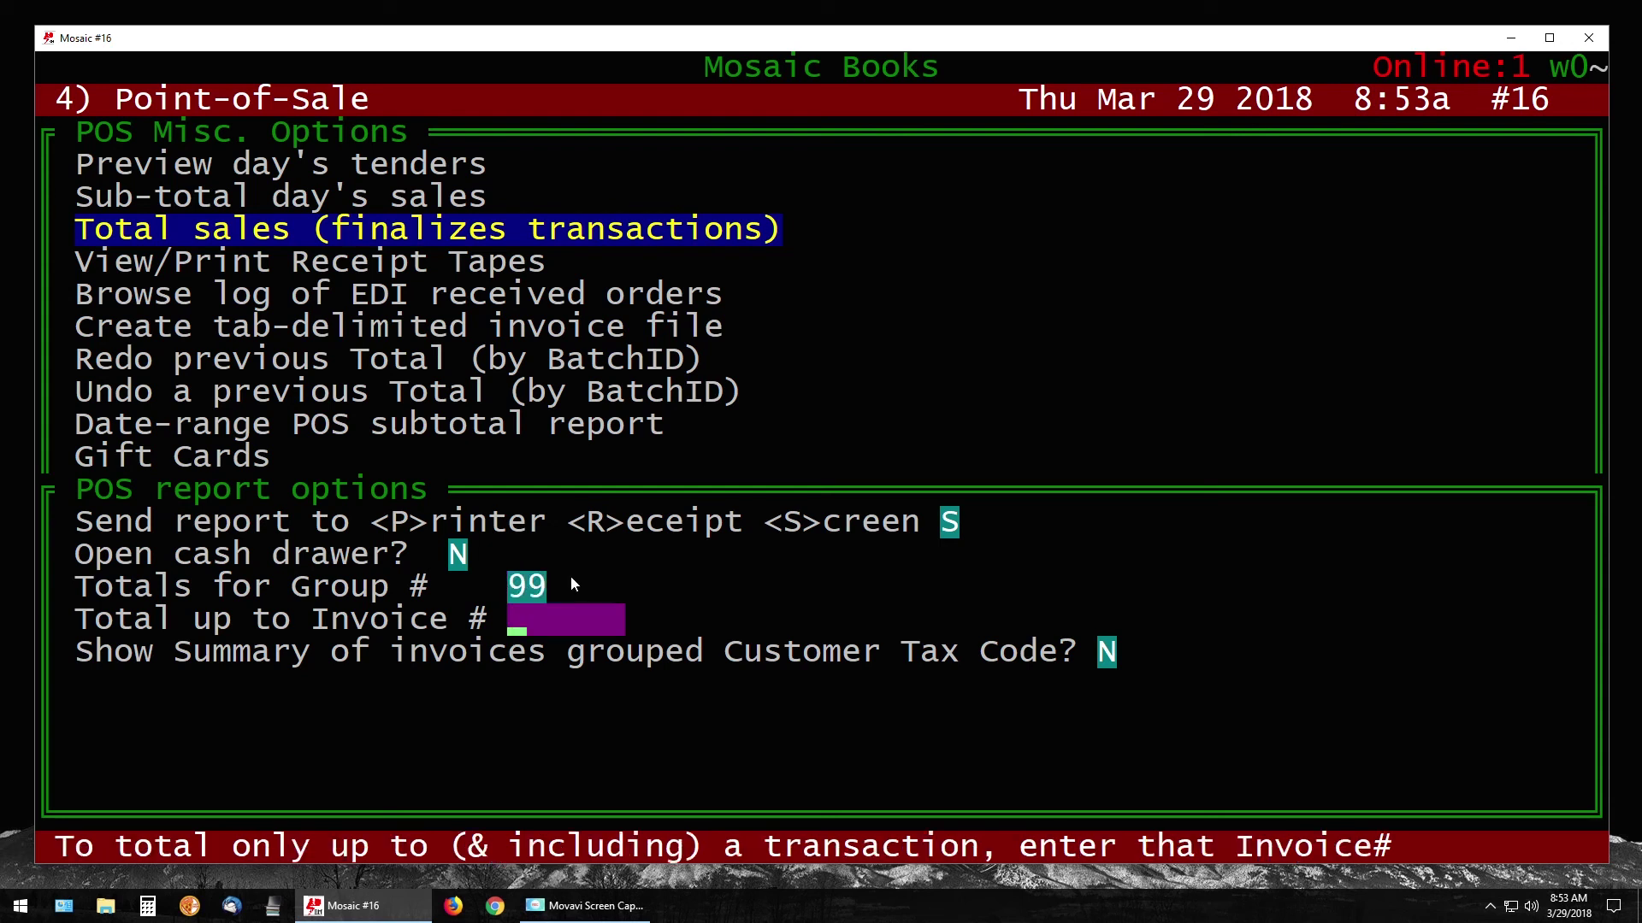
pyautogui.press('Return')
pyautogui.press('Return')
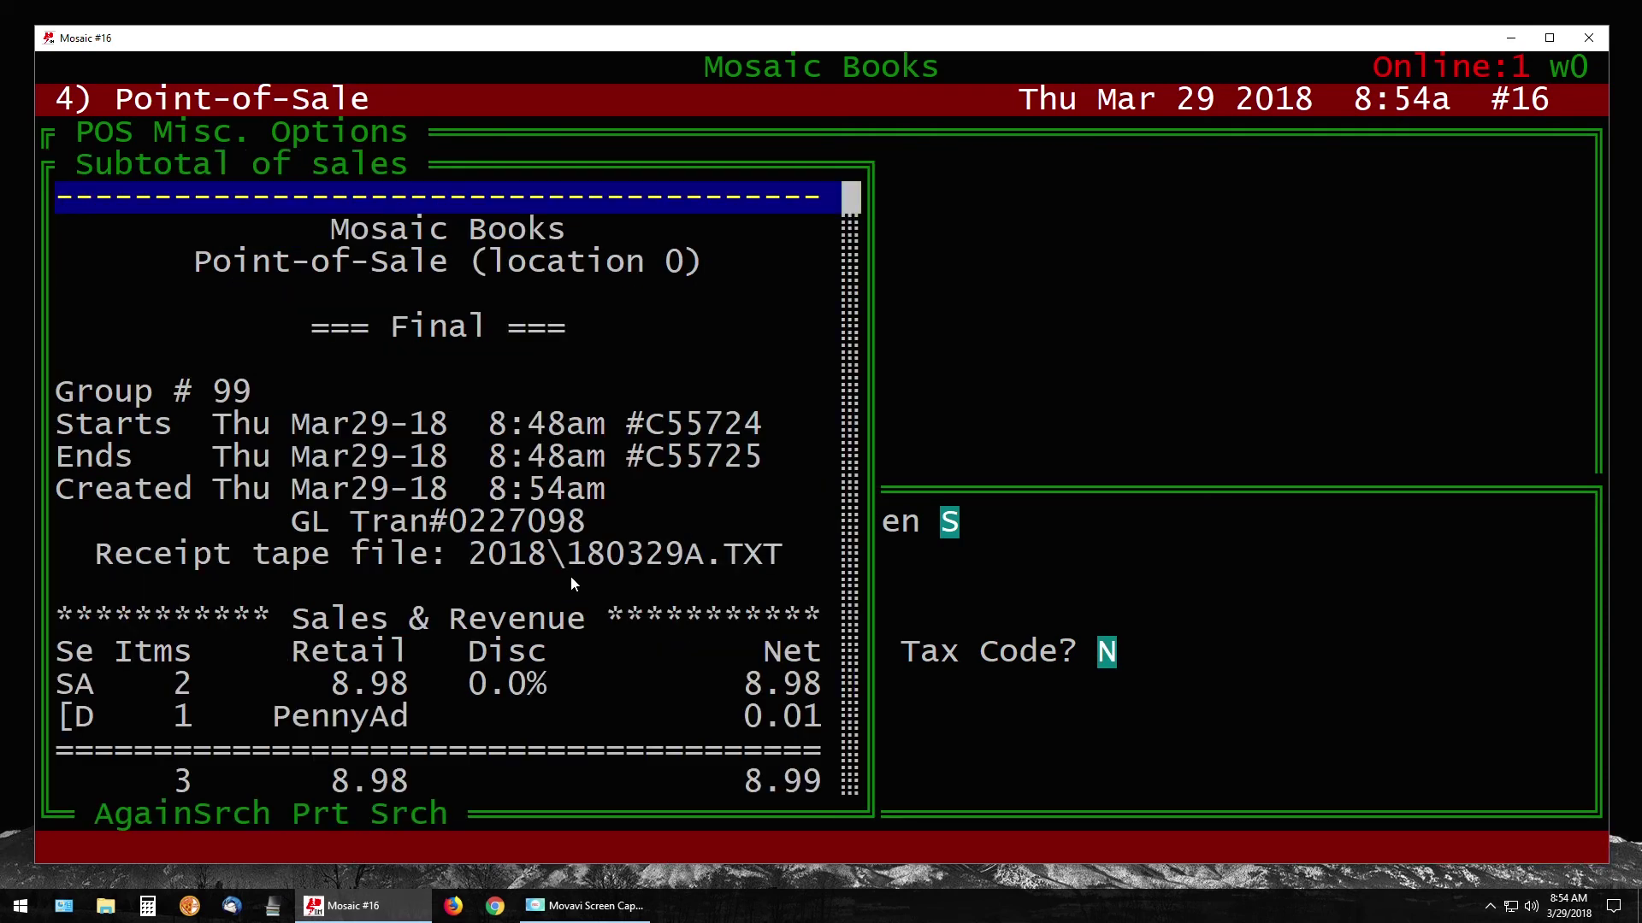
# - Review the final sales report for group 99 and close it to finish totalling the imported sales
pyautogui.press('Down')
pyautogui.press('Down')
pyautogui.press('Down')
pyautogui.press('Down')
pyautogui.press('Down')
pyautogui.press('Down')
pyautogui.press('Down')
pyautogui.press('Down')
pyautogui.press('Down')
pyautogui.press('Down')
pyautogui.press('Down')
pyautogui.press('Down')
pyautogui.press('Down')
pyautogui.press('Down')
pyautogui.press('Down')
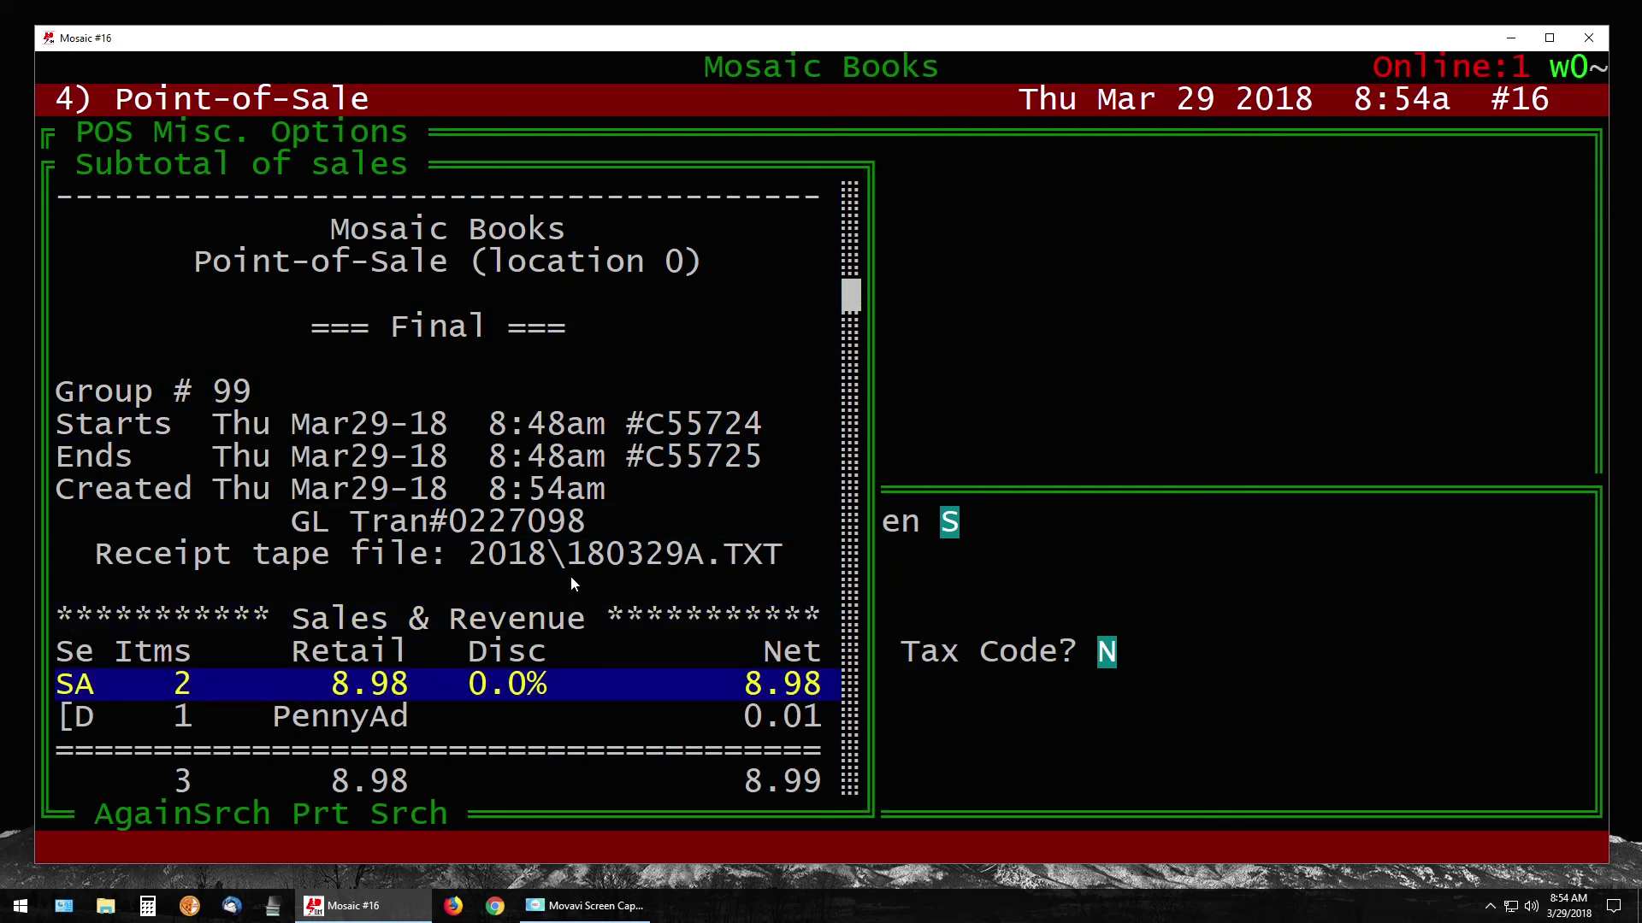
pyautogui.press('Down')
pyautogui.press('Down')
pyautogui.press('Down')
pyautogui.press('Down')
pyautogui.press('Down')
pyautogui.press('Down')
pyautogui.press('Down')
pyautogui.press('Down')
pyautogui.press('Up')
pyautogui.press('Up')
pyautogui.press('Up')
pyautogui.press('Up')
pyautogui.press('Up')
pyautogui.press('Up')
pyautogui.press('Up')
pyautogui.press('Up')
pyautogui.press('Up')
pyautogui.press('Up')
pyautogui.press('Up')
pyautogui.press('Up')
pyautogui.press('Up')
pyautogui.press('Up')
pyautogui.press('Up')
pyautogui.press('Up')
pyautogui.press('Up')
pyautogui.press('Up')
pyautogui.press('Up')
pyautogui.press('Up')
pyautogui.press('Up')
pyautogui.press('Up')
pyautogui.press('Up')
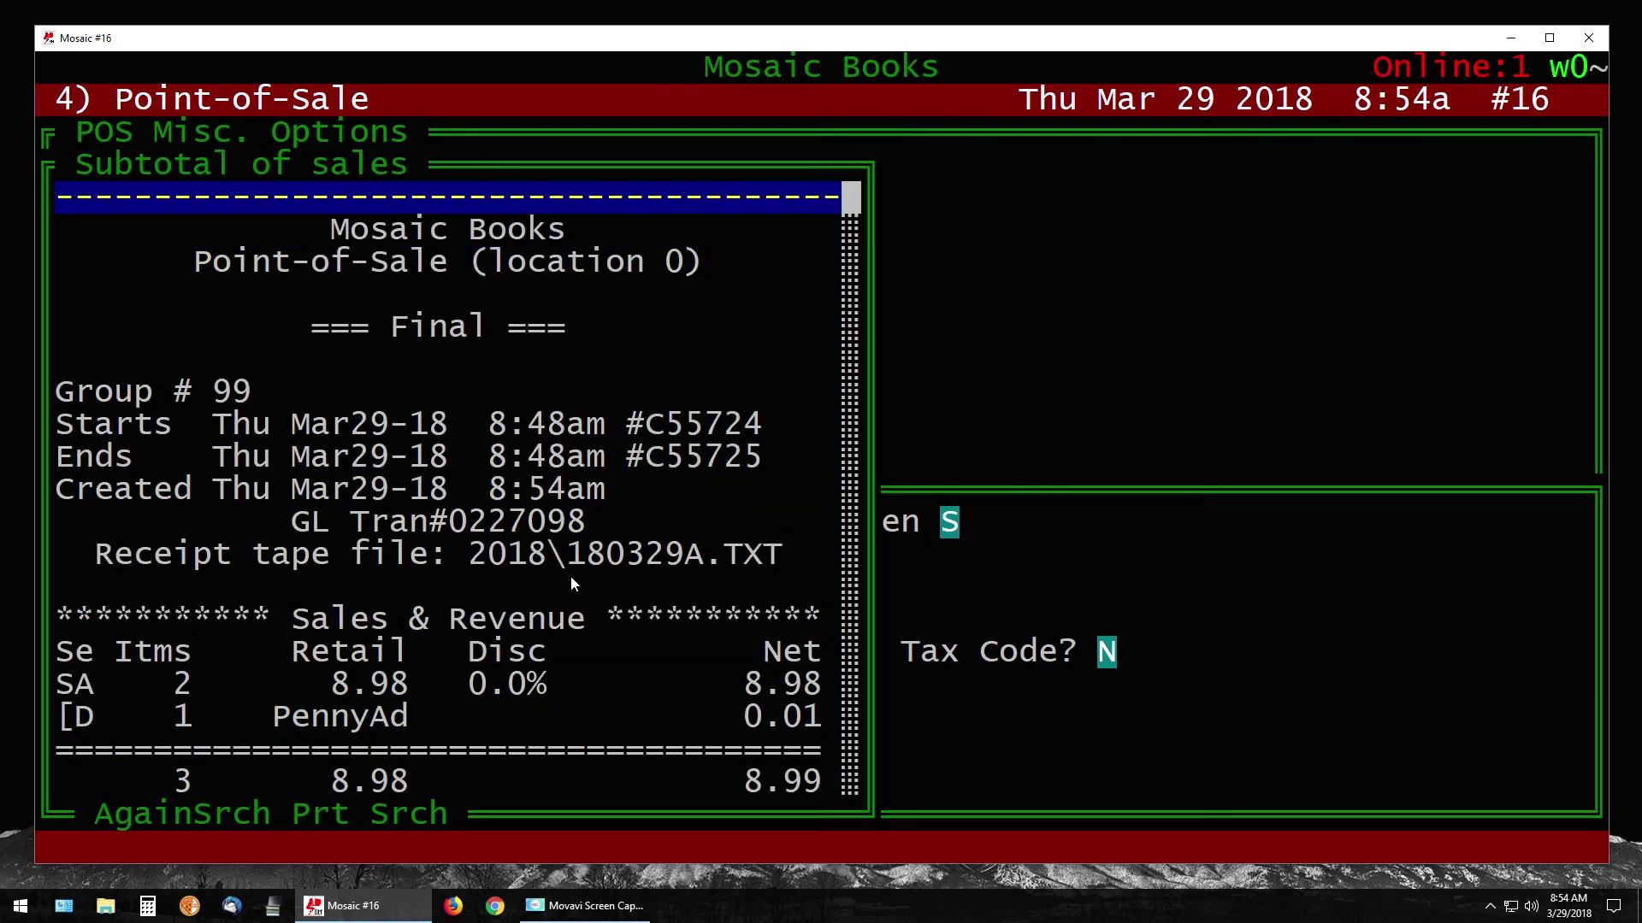
pyautogui.press('Escape')
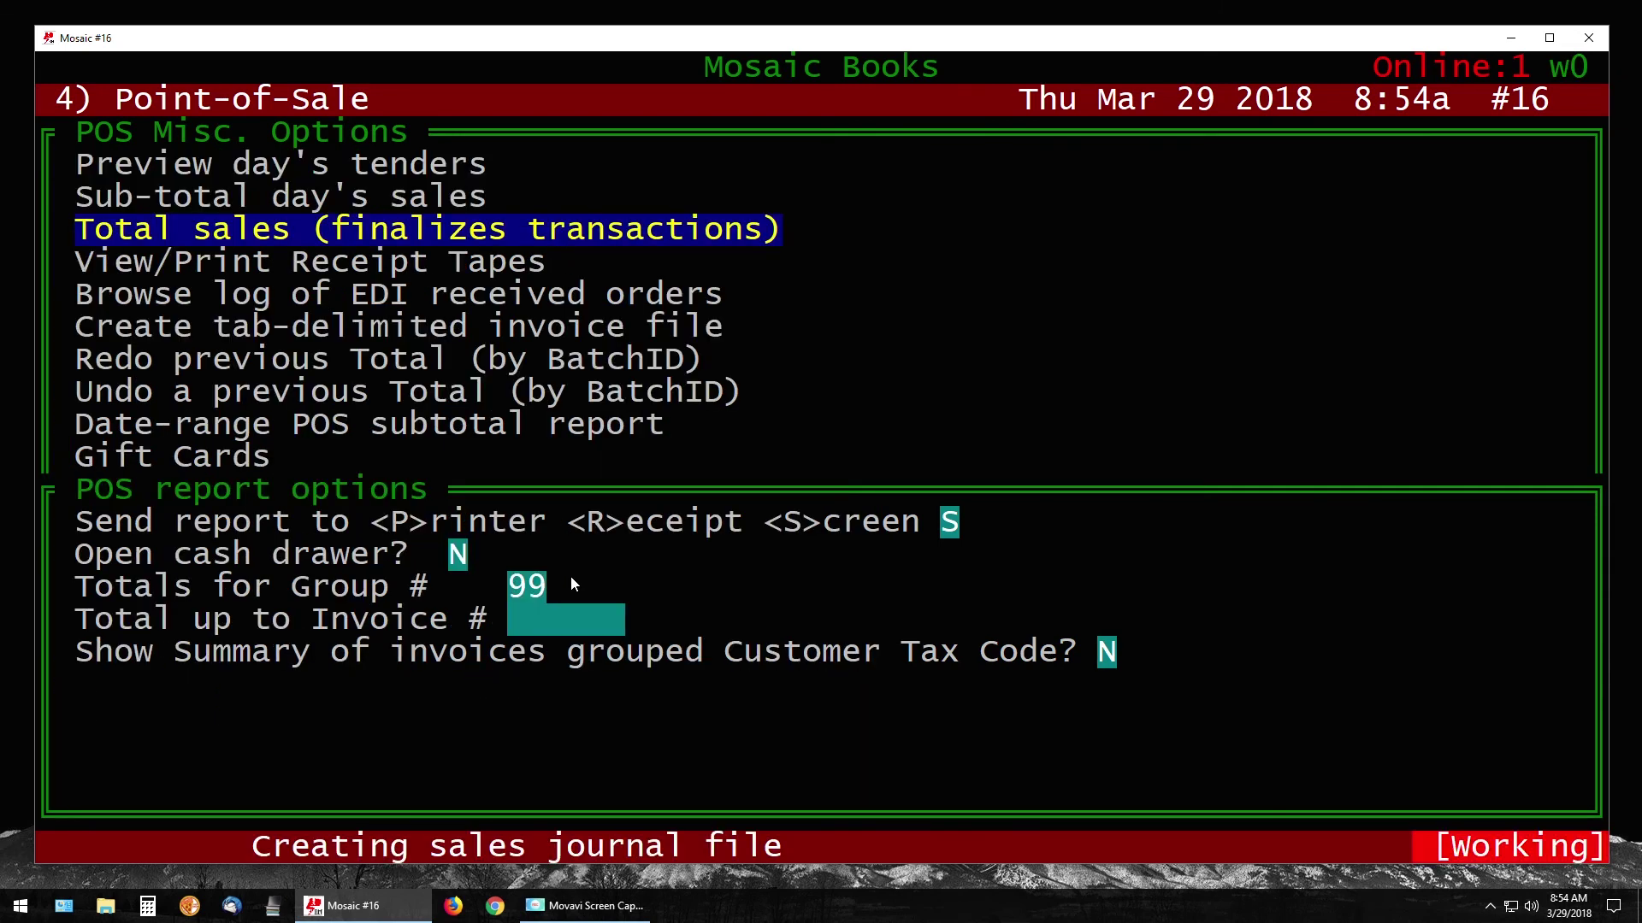
pyautogui.press('Return')
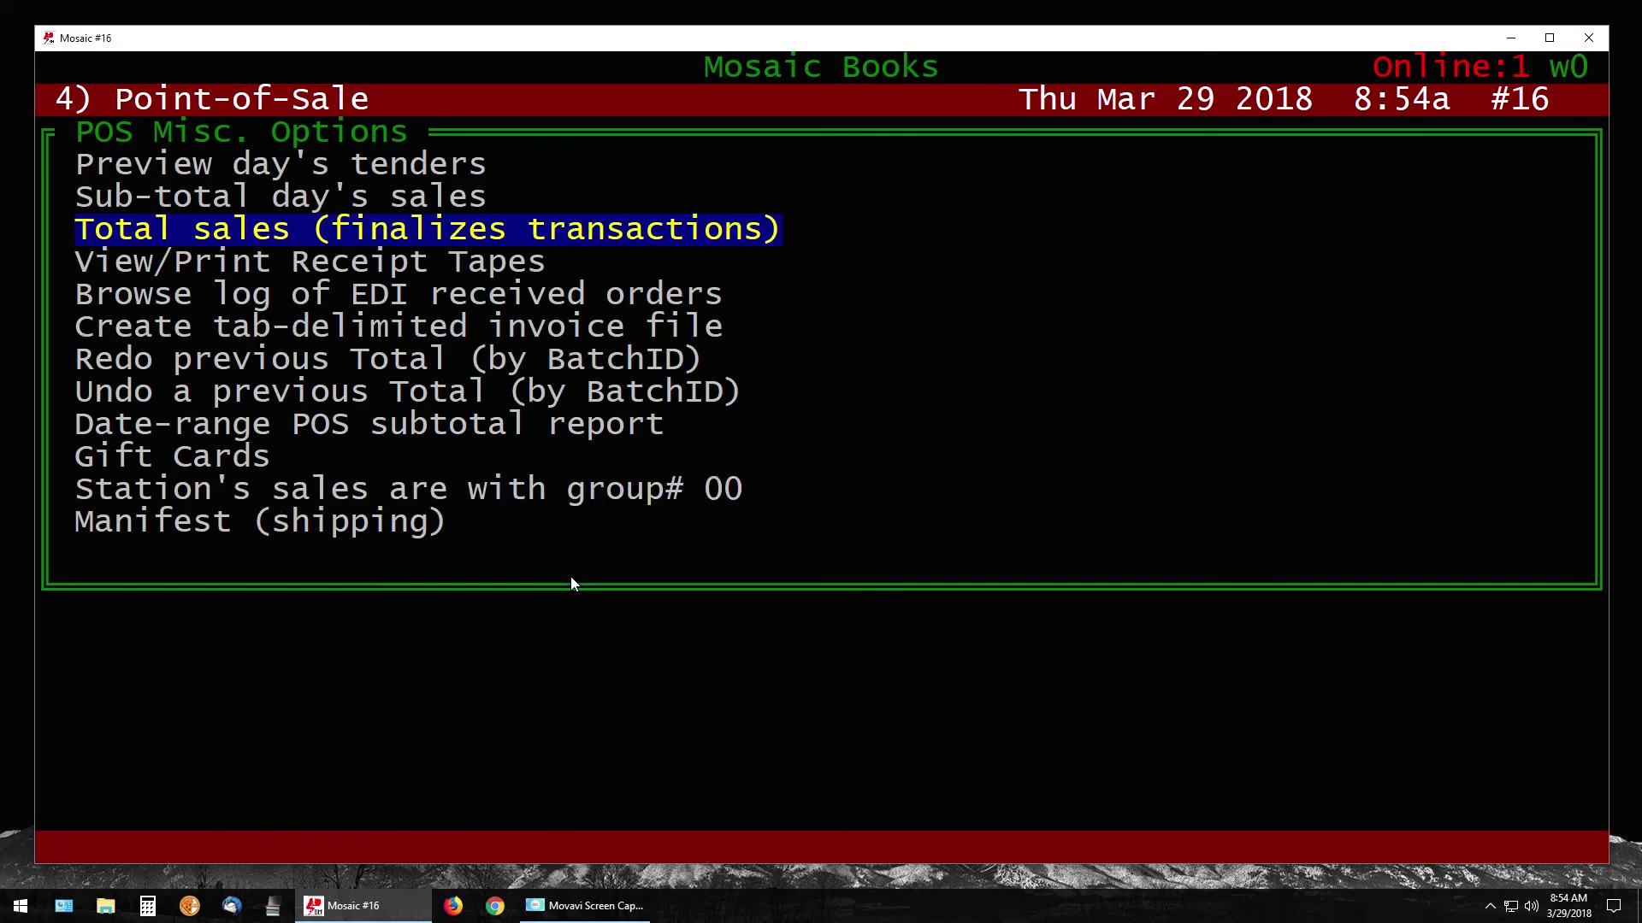
# - Open the receipt tapes list, logging in with the staff ID and password
pyautogui.press('Down')
pyautogui.press('Return')
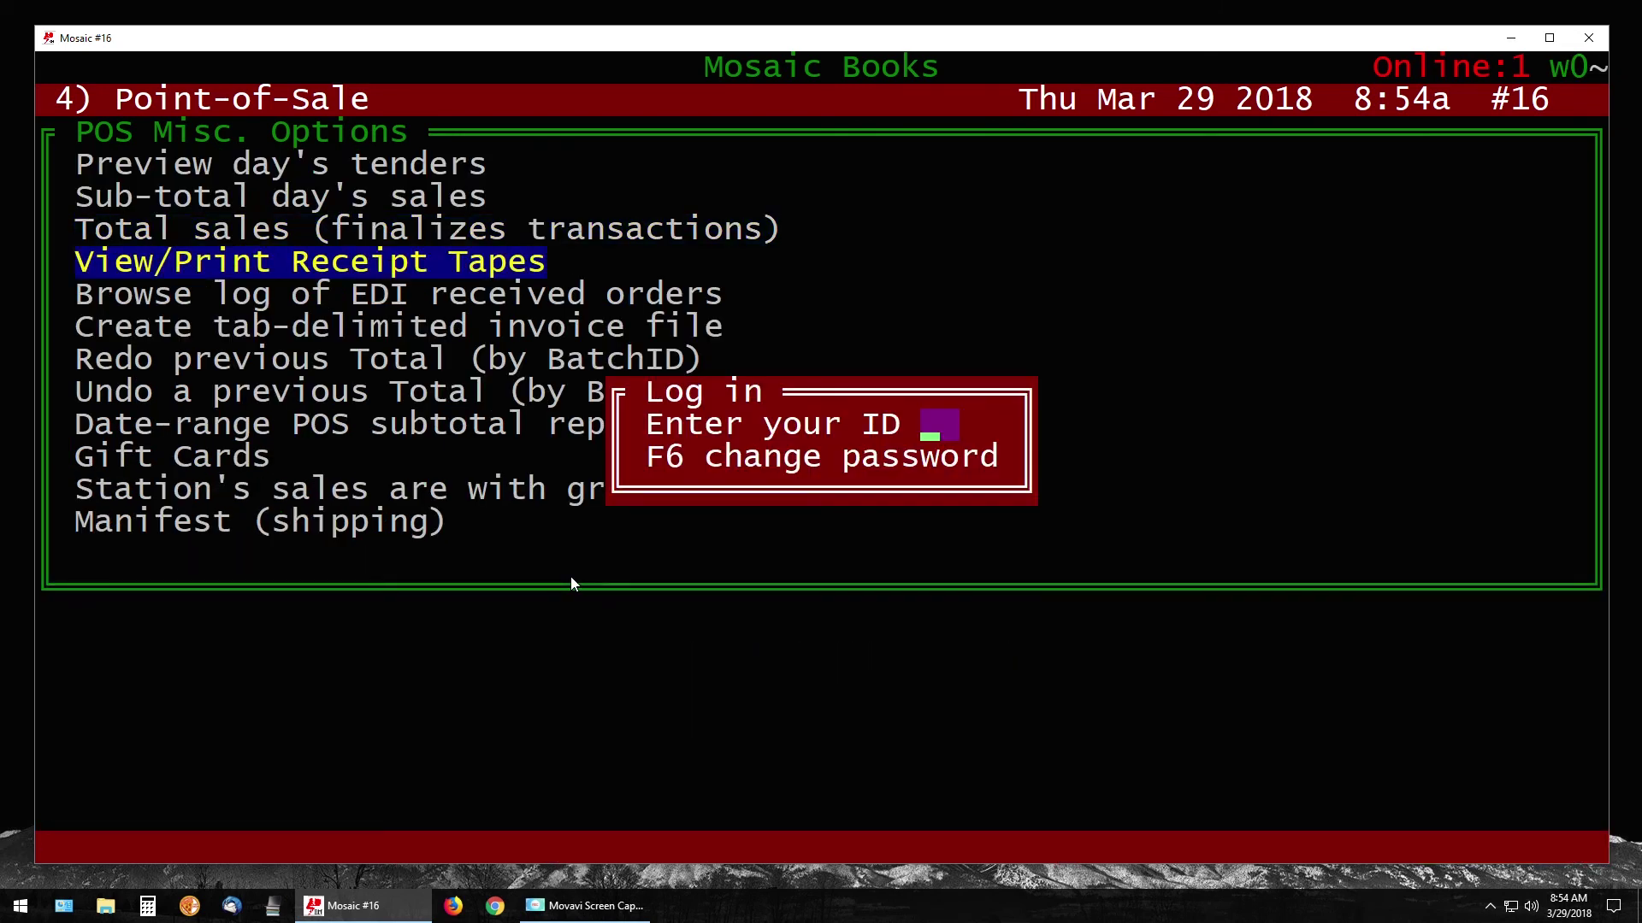
pyautogui.write('N')
pyautogui.press('Return')
pyautogui.write('xxxxxxx')
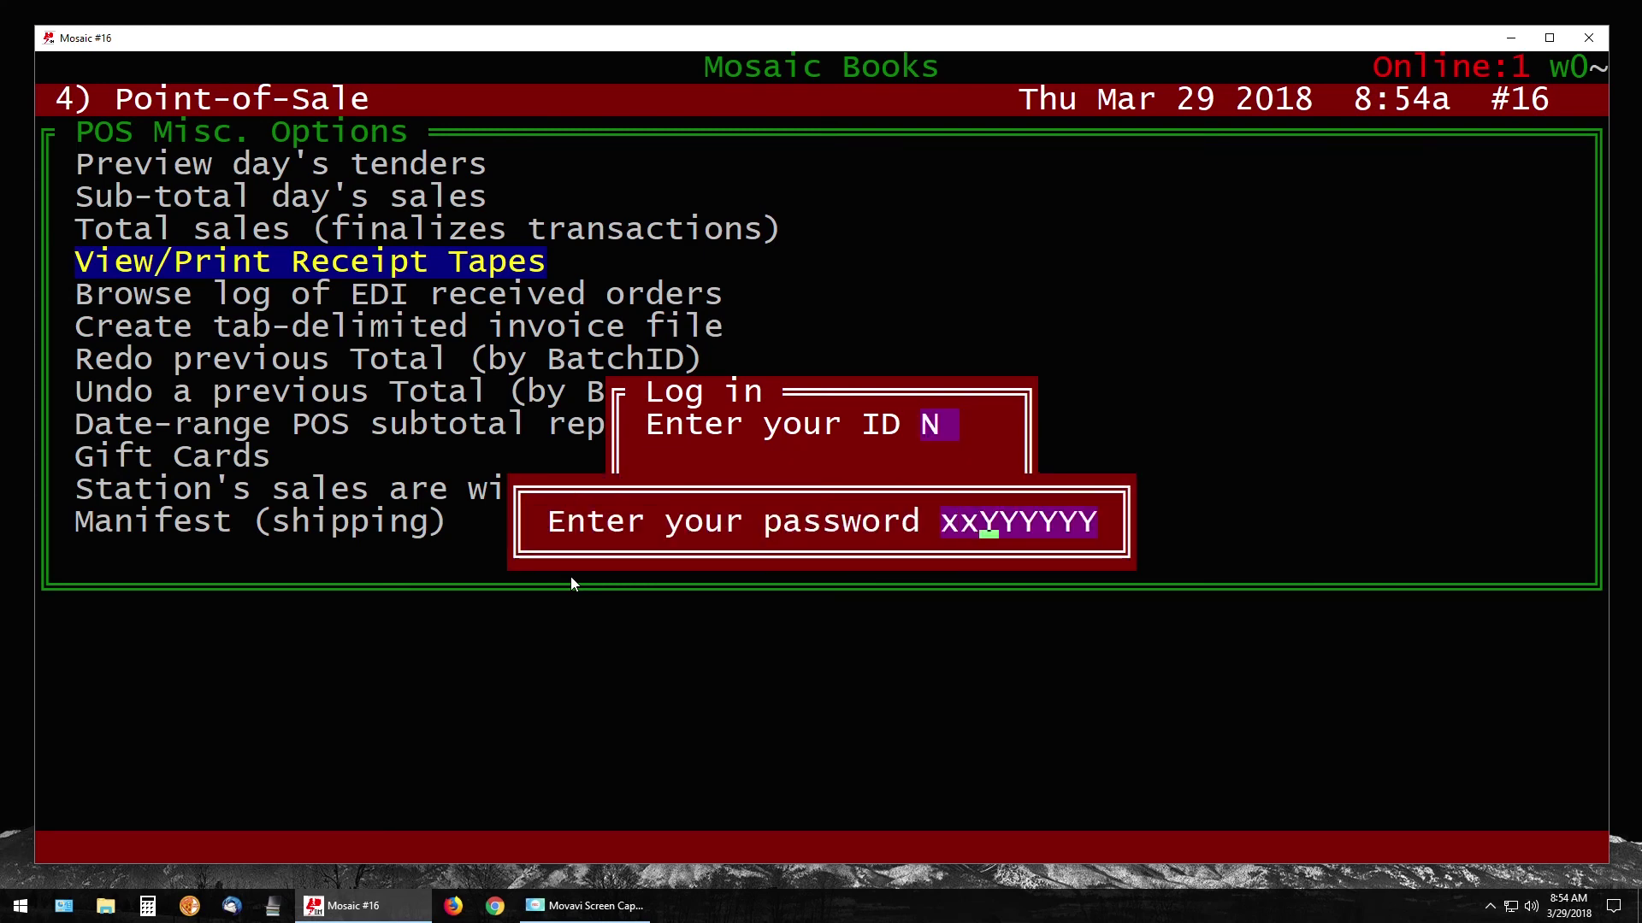
pyautogui.press('Return')
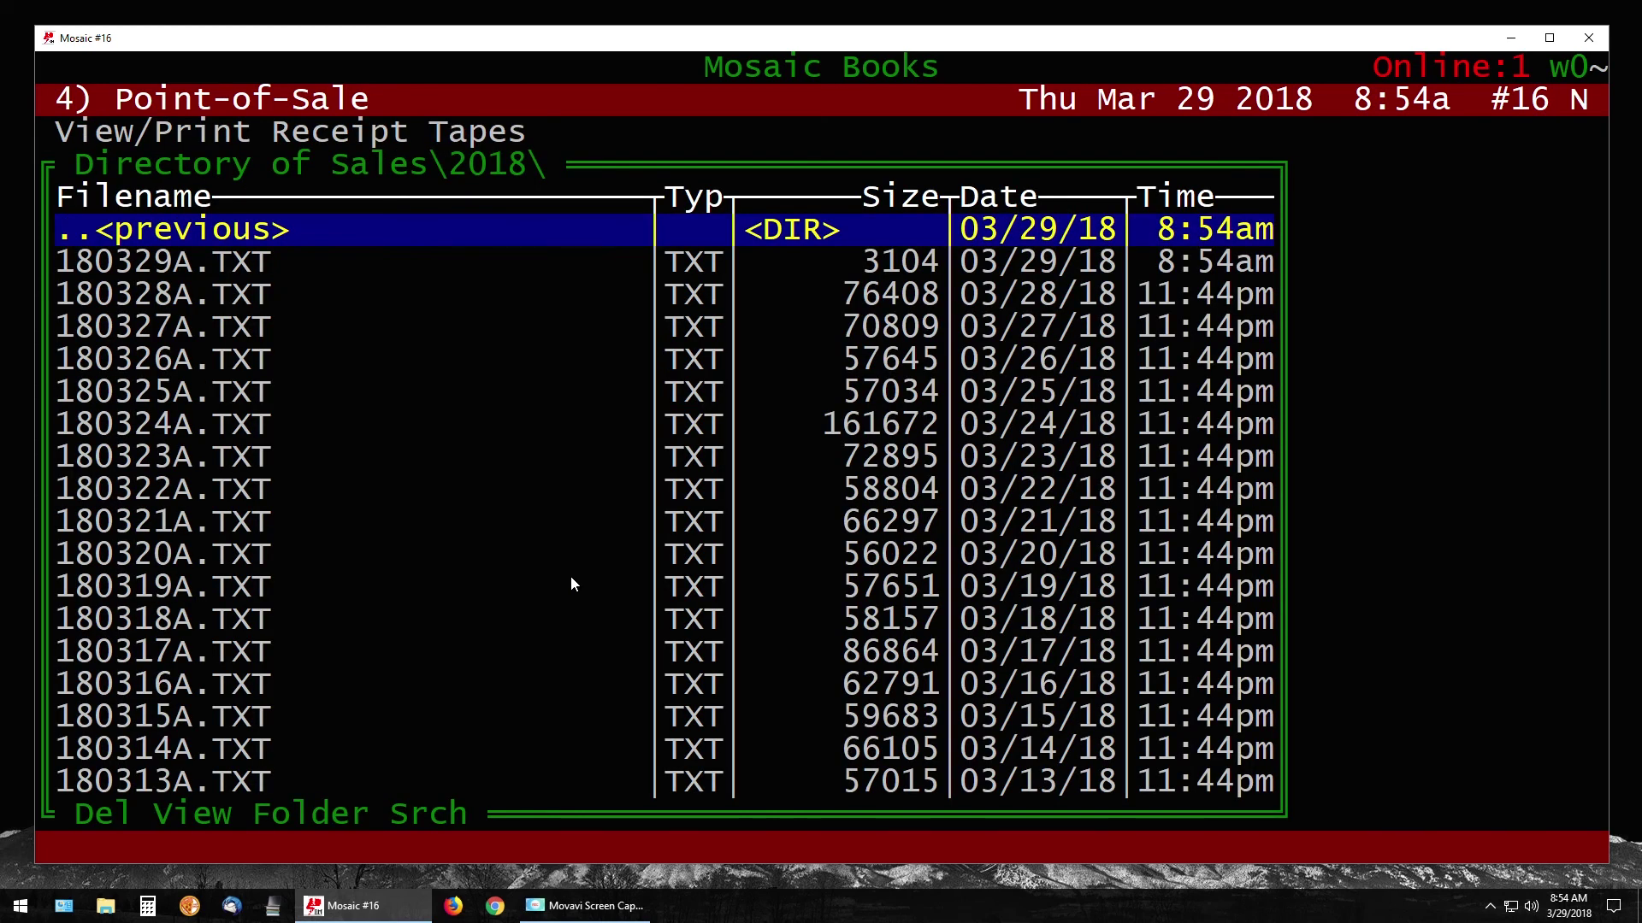
# - Select the receipt tape for March 29, 2018, 180329A.TXT, in the Sales\2018 directory
pyautogui.press('Down')
pyautogui.moveTo(60, 261); pyautogui.dragTo(261, 264)
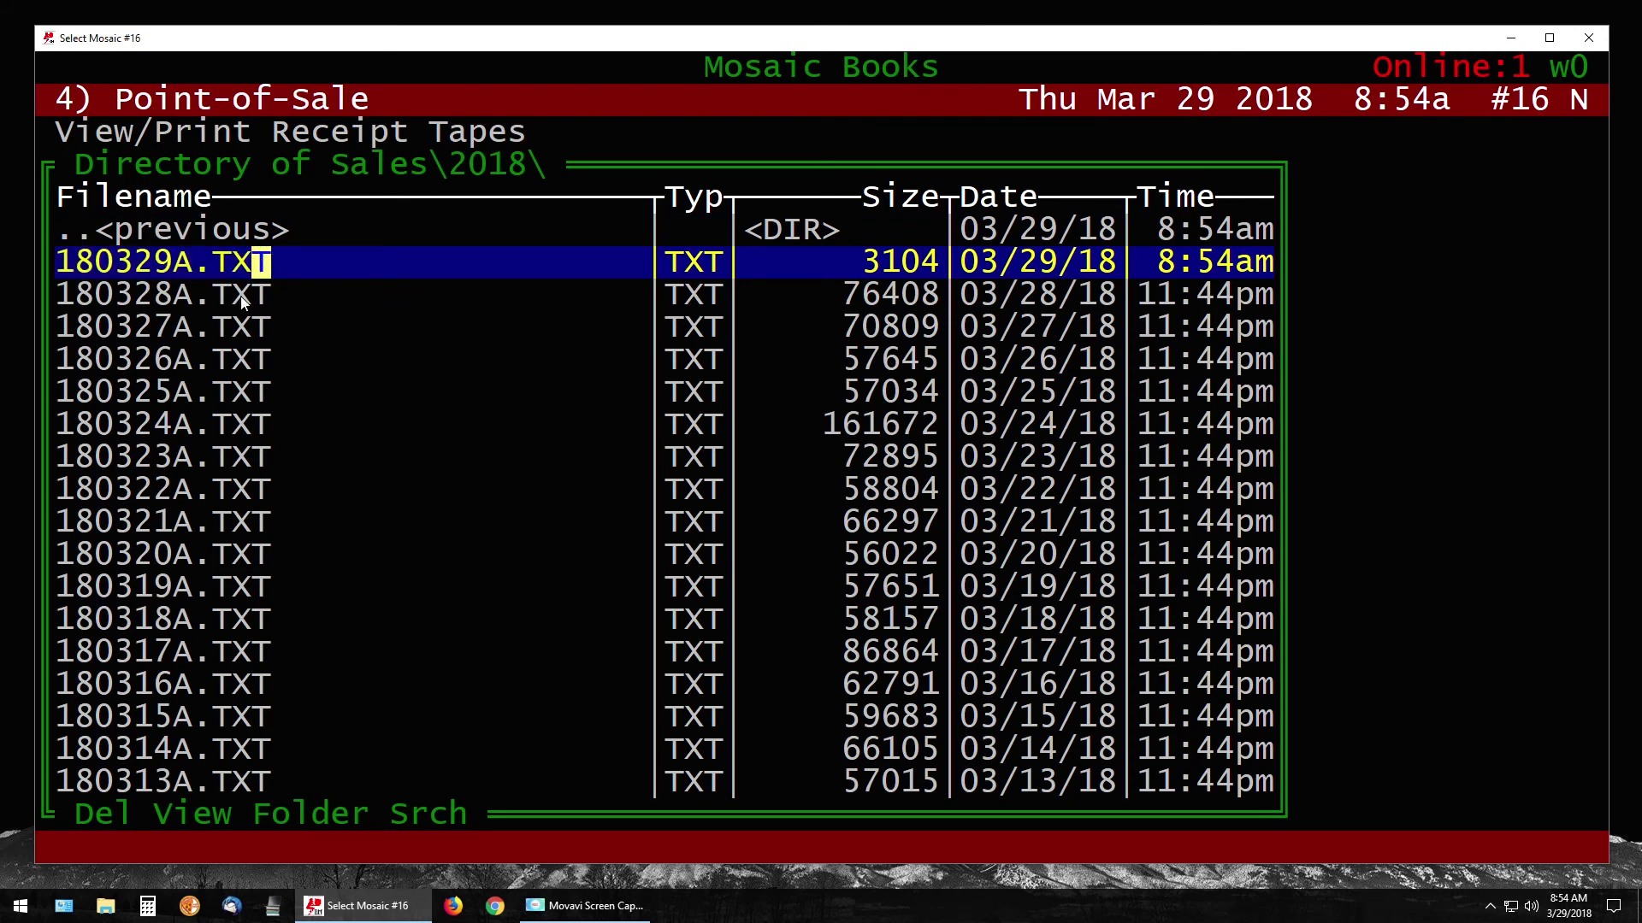
pyautogui.click(181, 265)
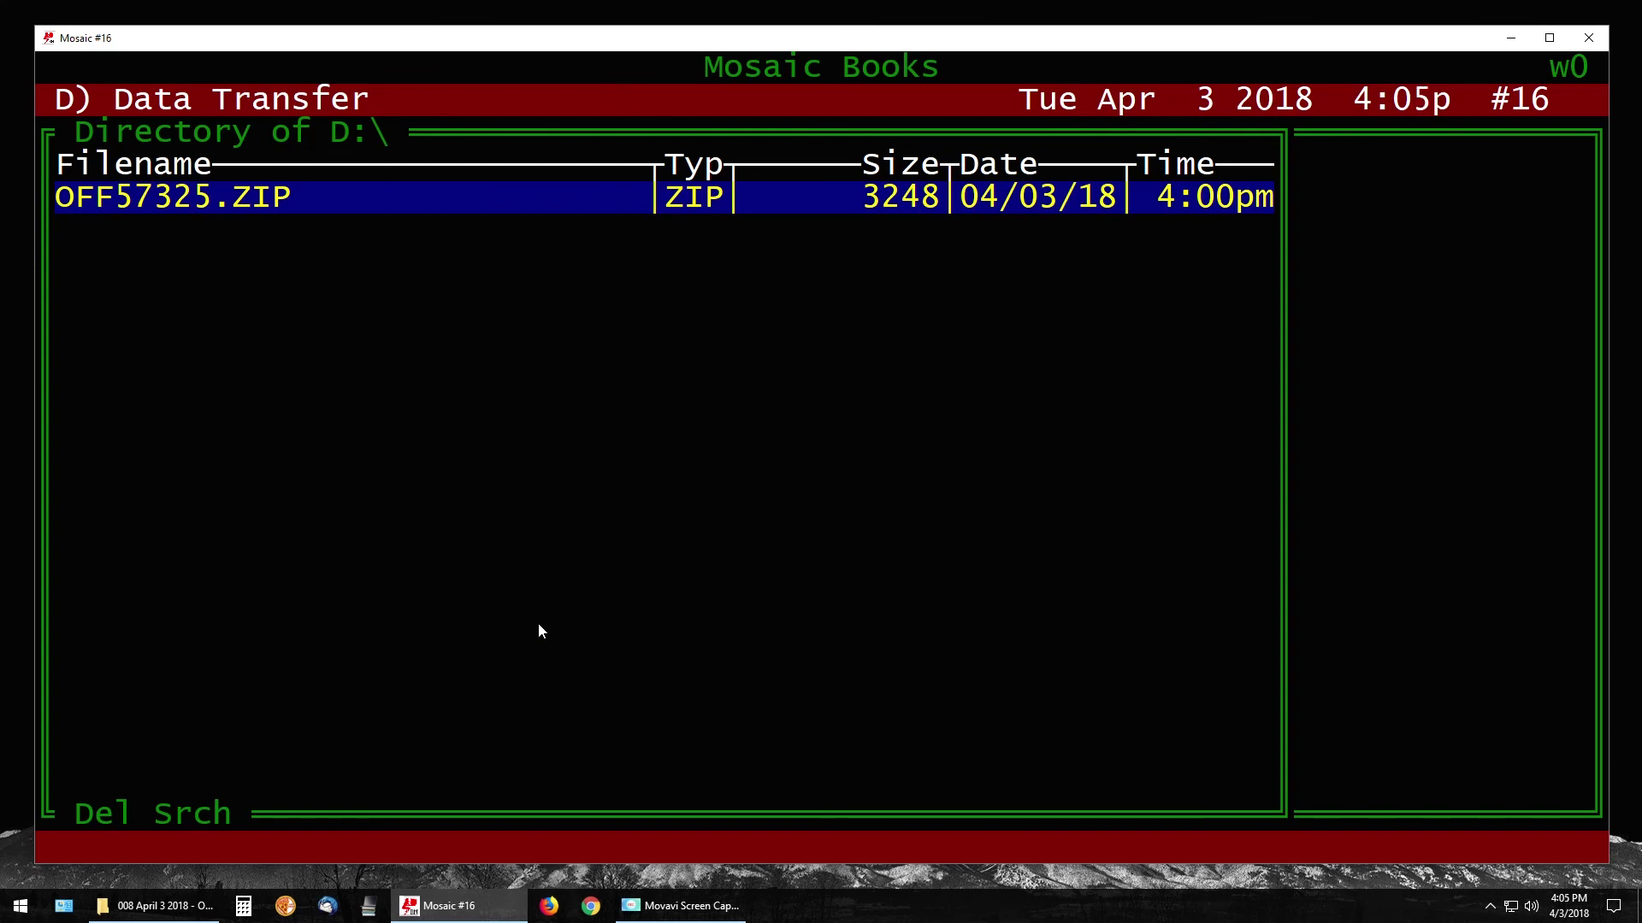
# - Switch to File Explorer and open the EDI folder inside BMoffsite on Local Disk (C:)
pyautogui.click(132, 916)
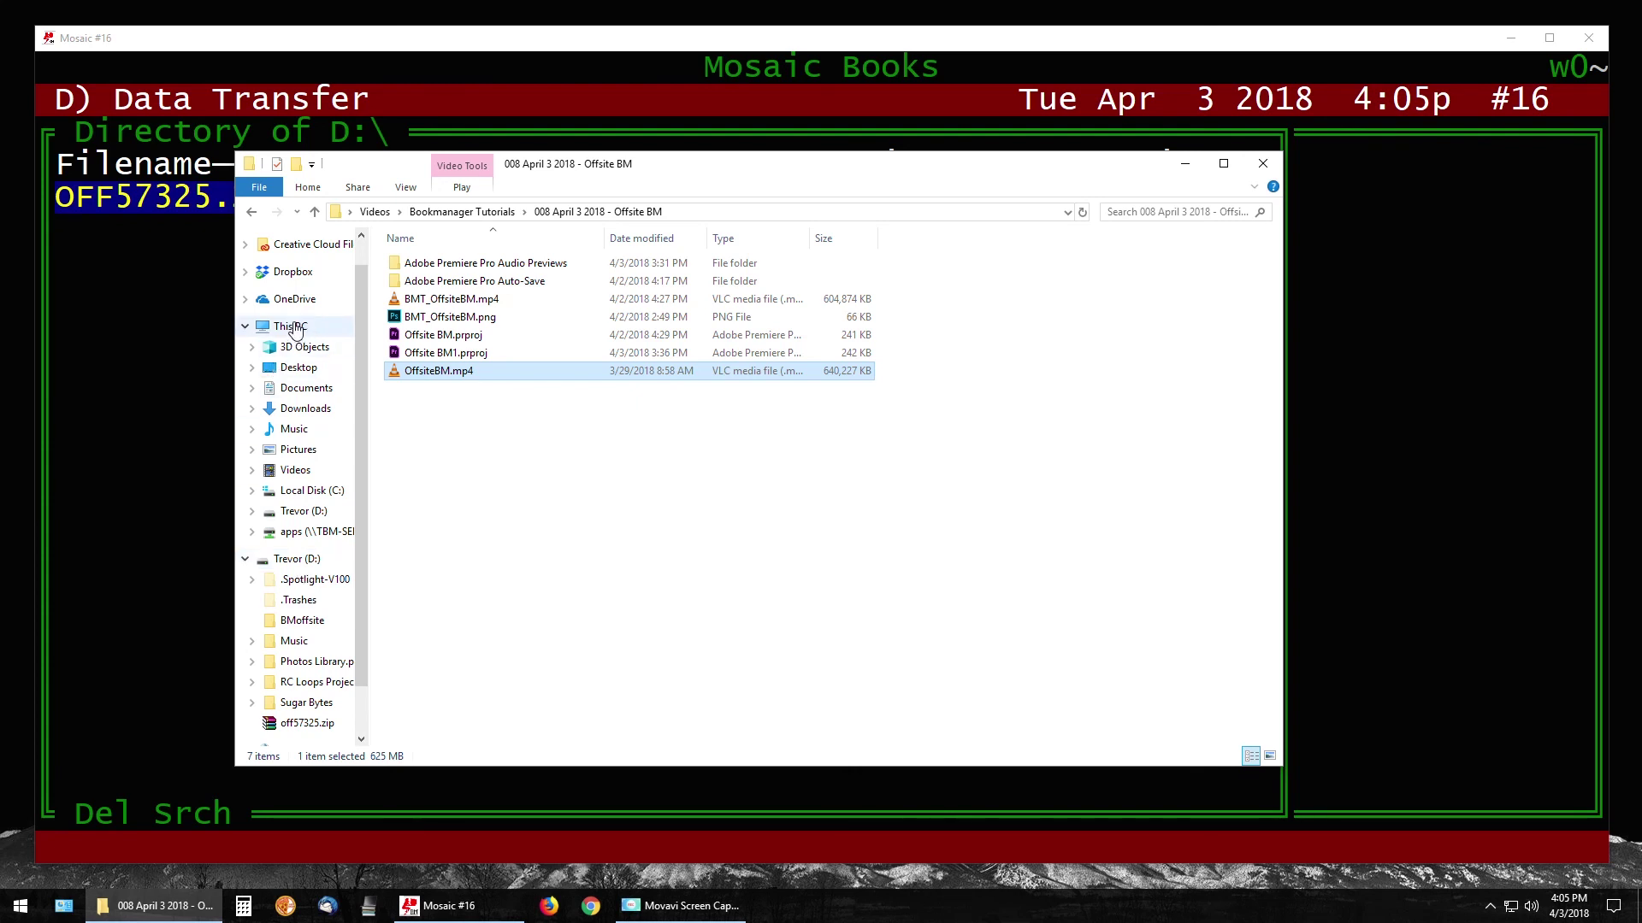
pyautogui.click(291, 328)
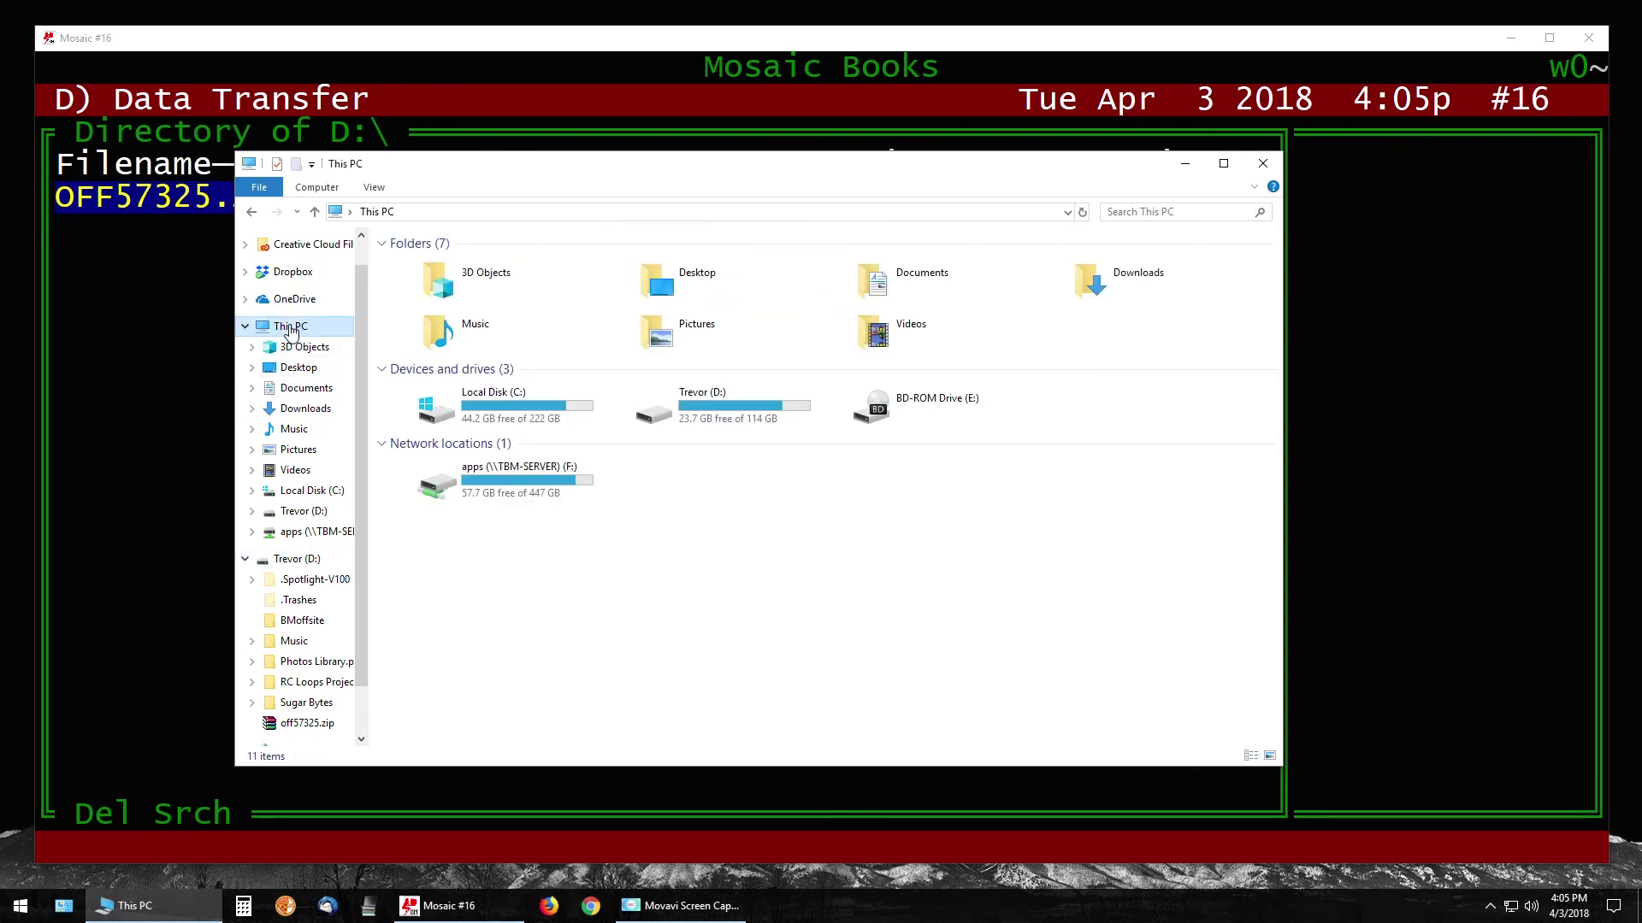
pyautogui.doubleClick(504, 418)
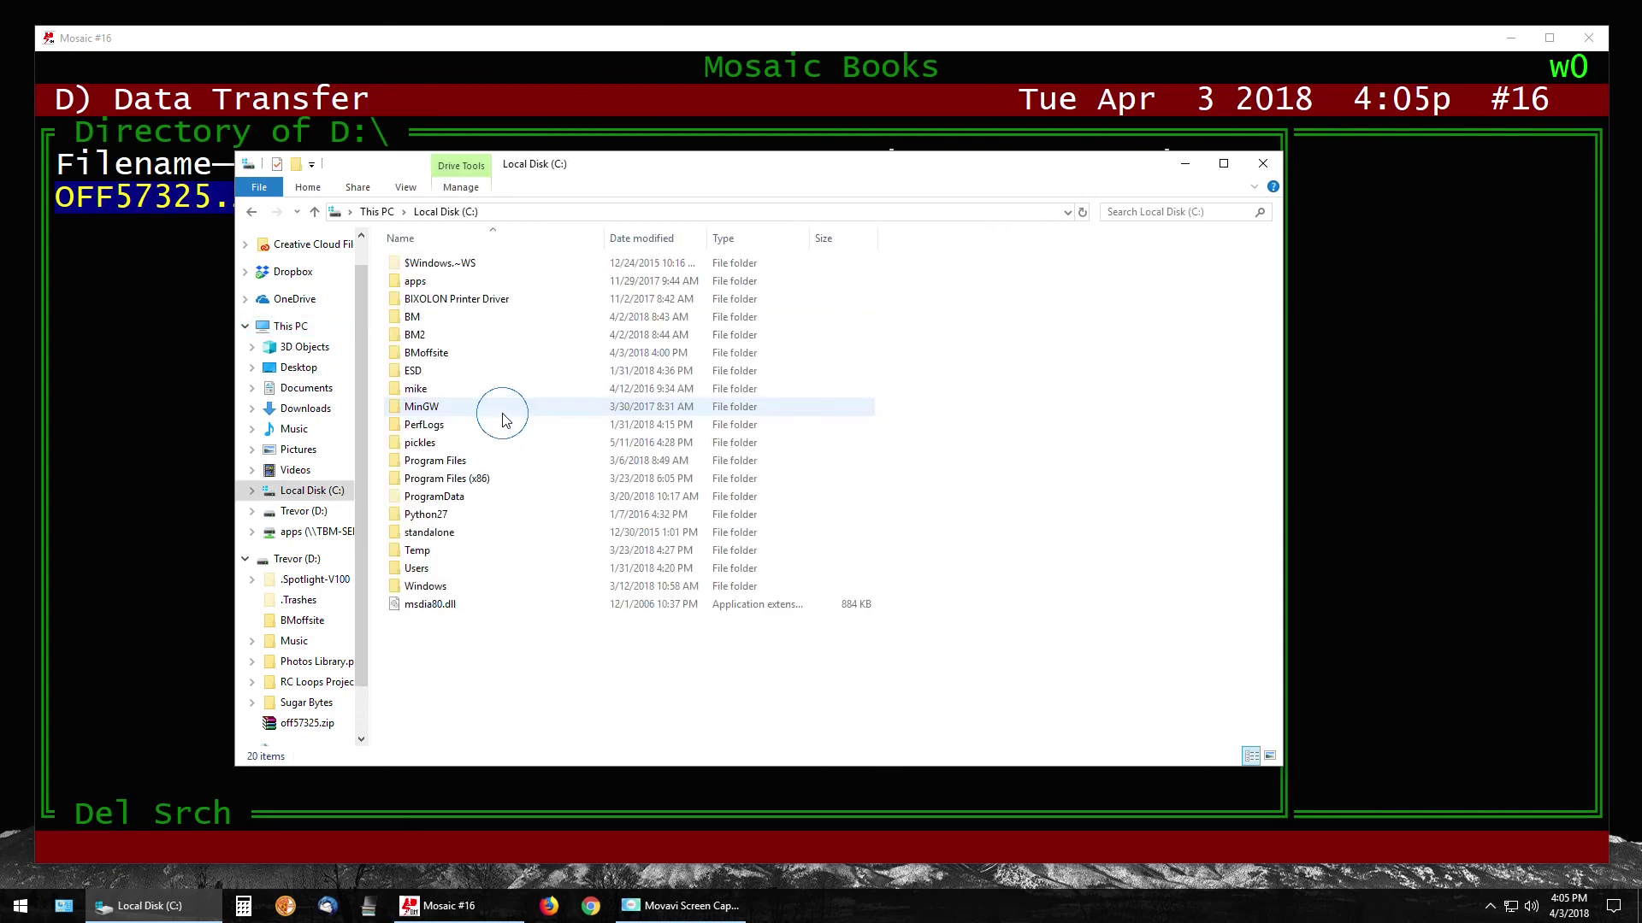
pyautogui.doubleClick(433, 354)
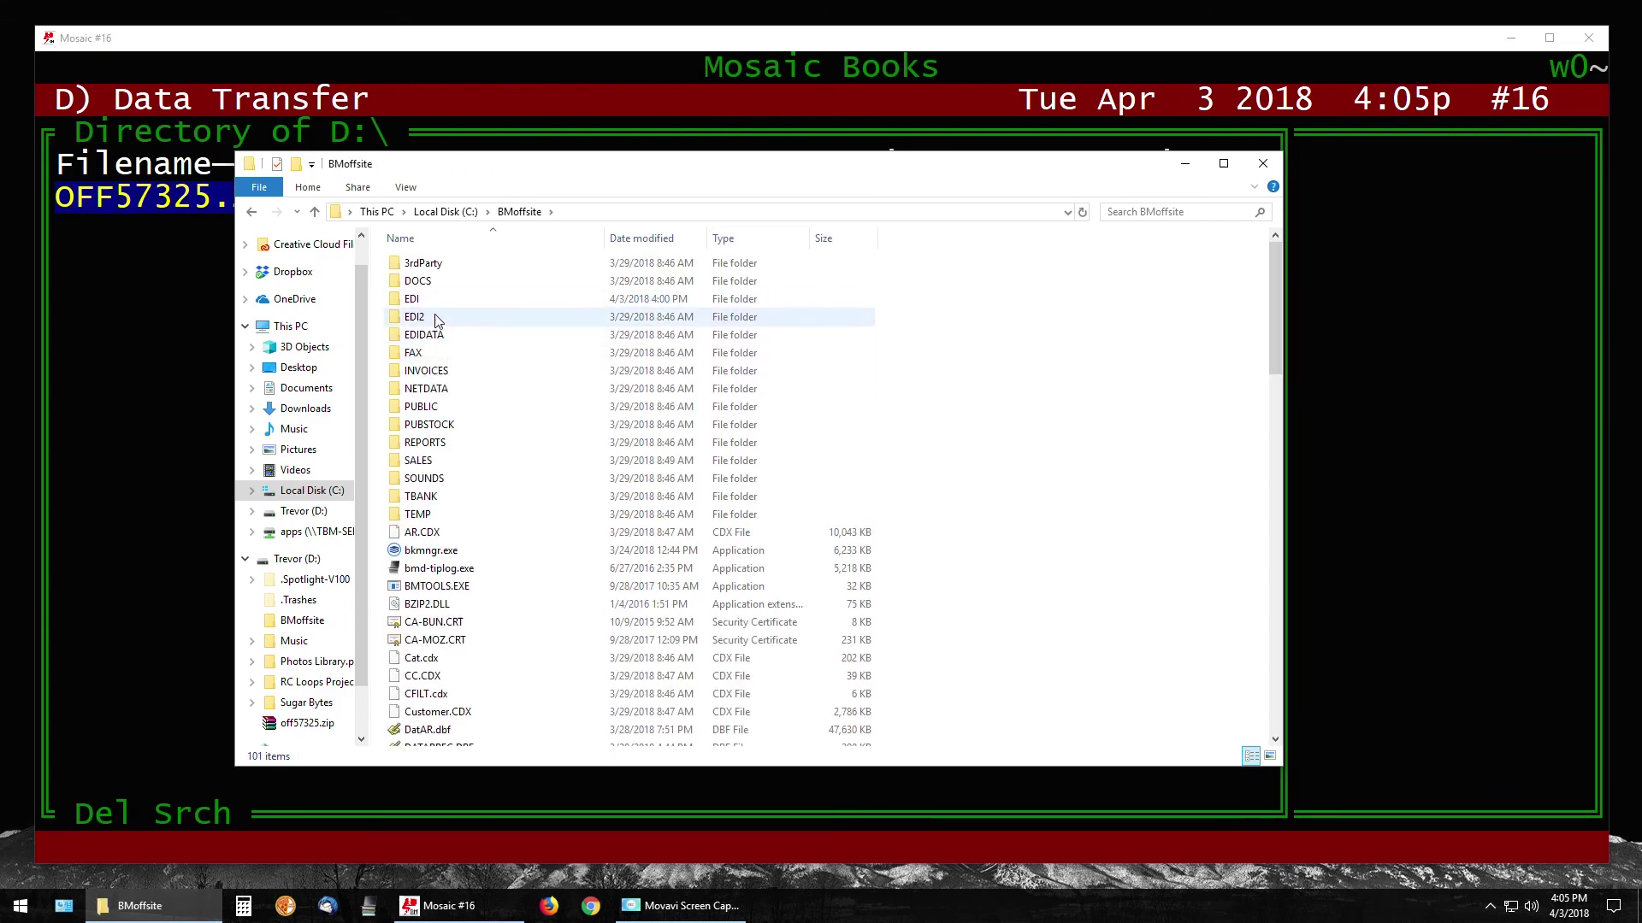
pyautogui.doubleClick(435, 320)
pyautogui.click(255, 213)
pyautogui.doubleClick(416, 300)
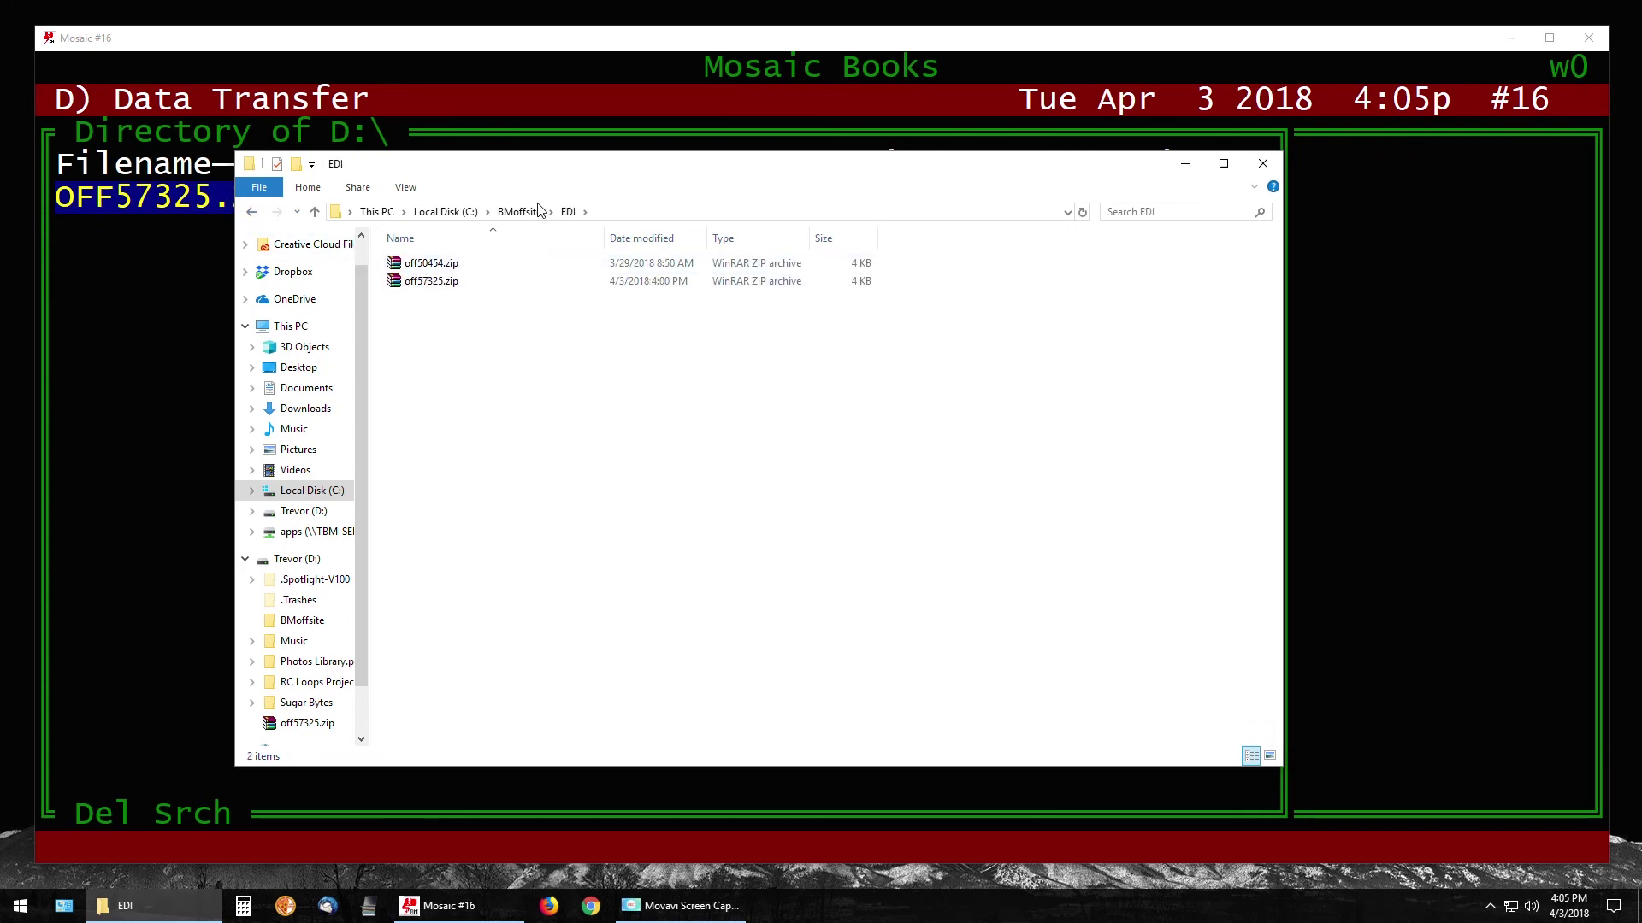
# - Check the exported sales archives off50454.zip and off57325.zip in the EDI folder, and return to the BMoffsite folder
pyautogui.click(415, 265)
pyautogui.keyDown('shift'); pyautogui.click(426, 285); pyautogui.keyUp('shift')
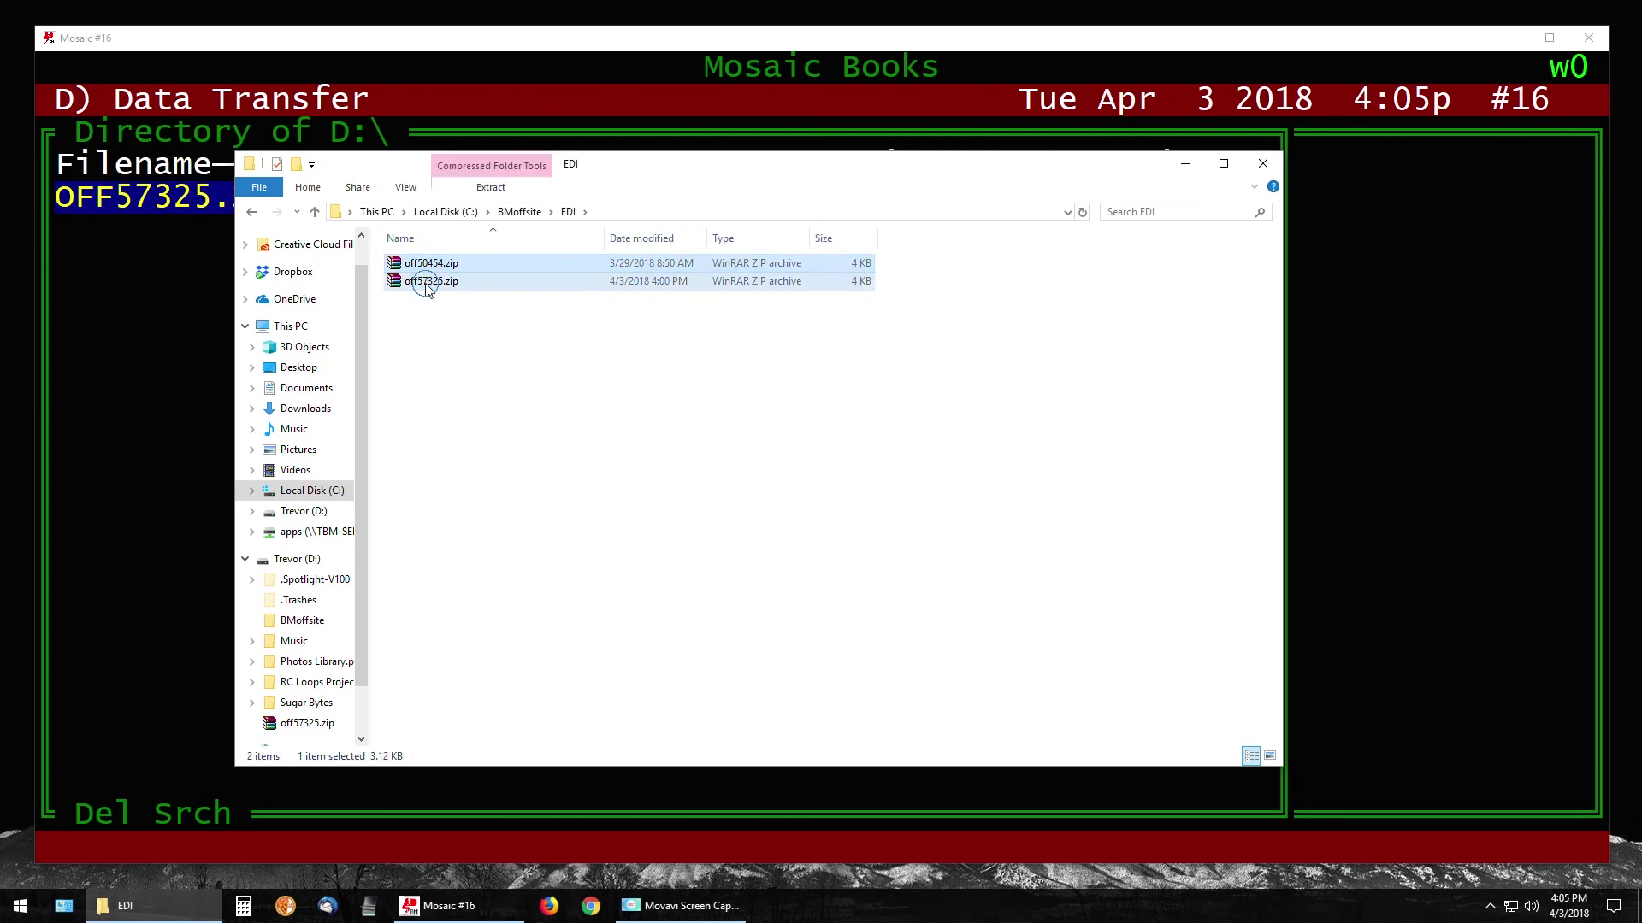
pyautogui.click(440, 335)
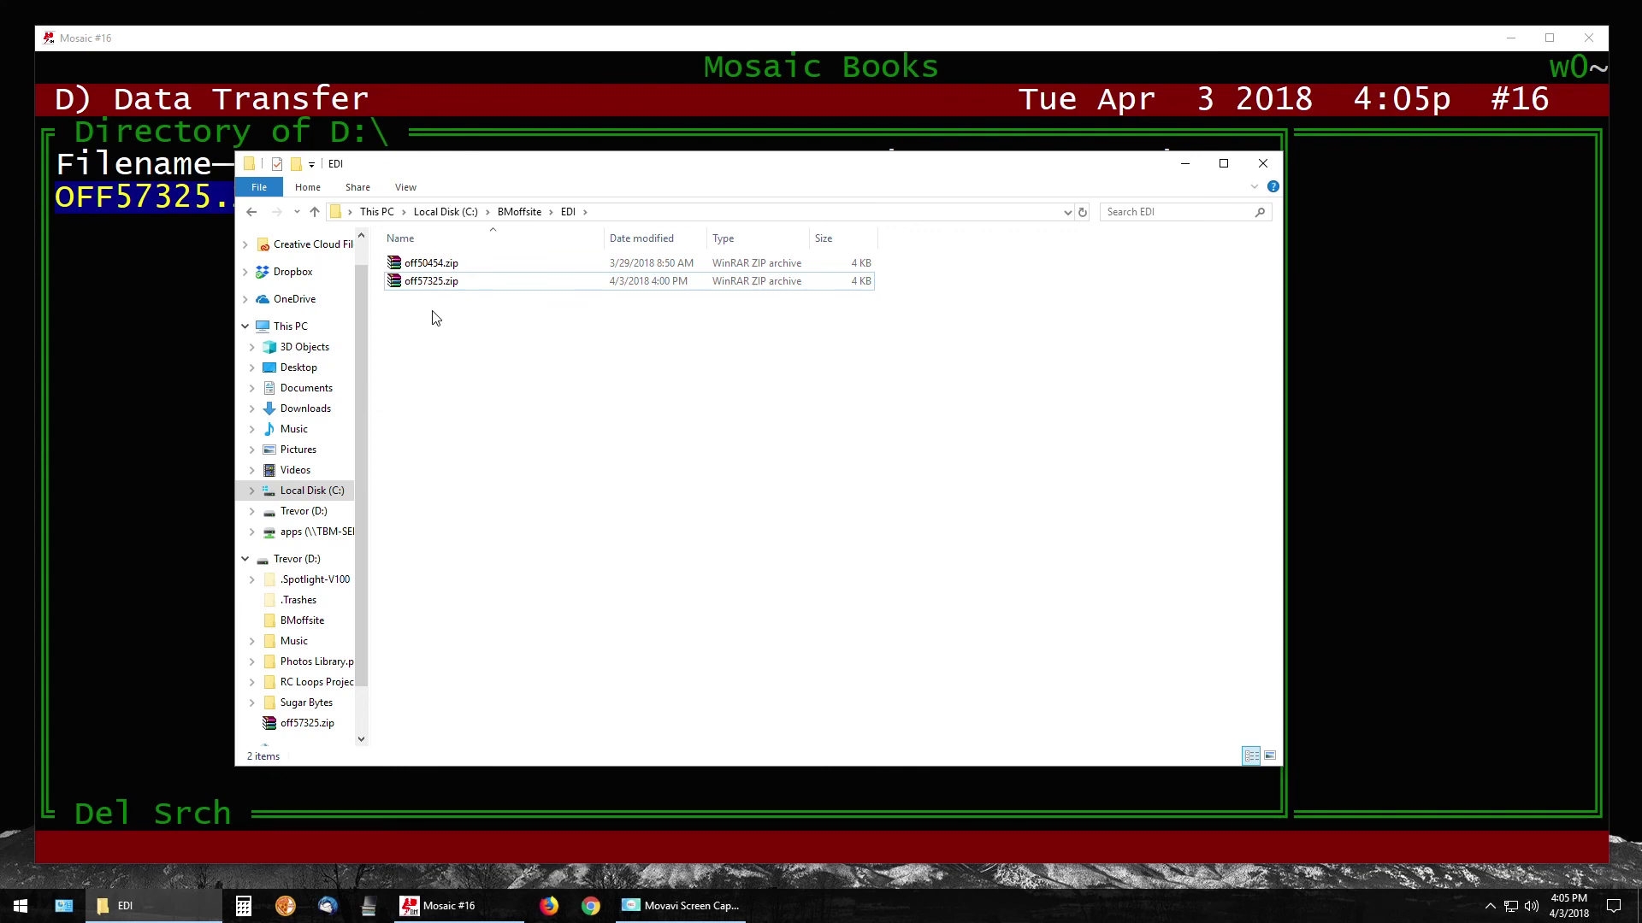
pyautogui.click(427, 281)
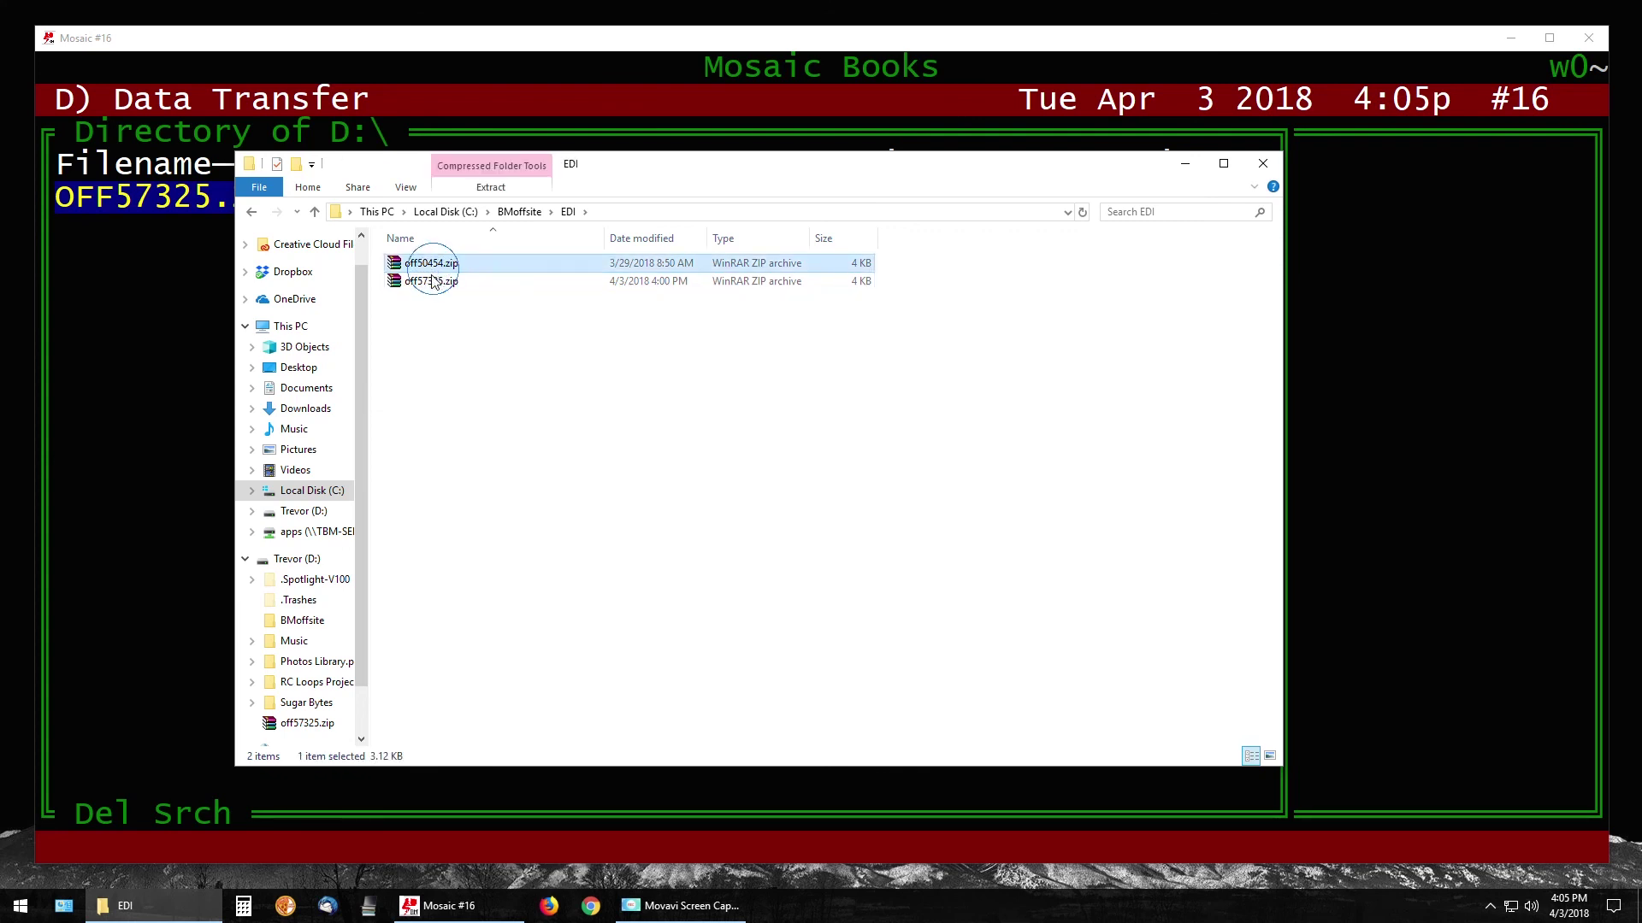
pyautogui.click(444, 354)
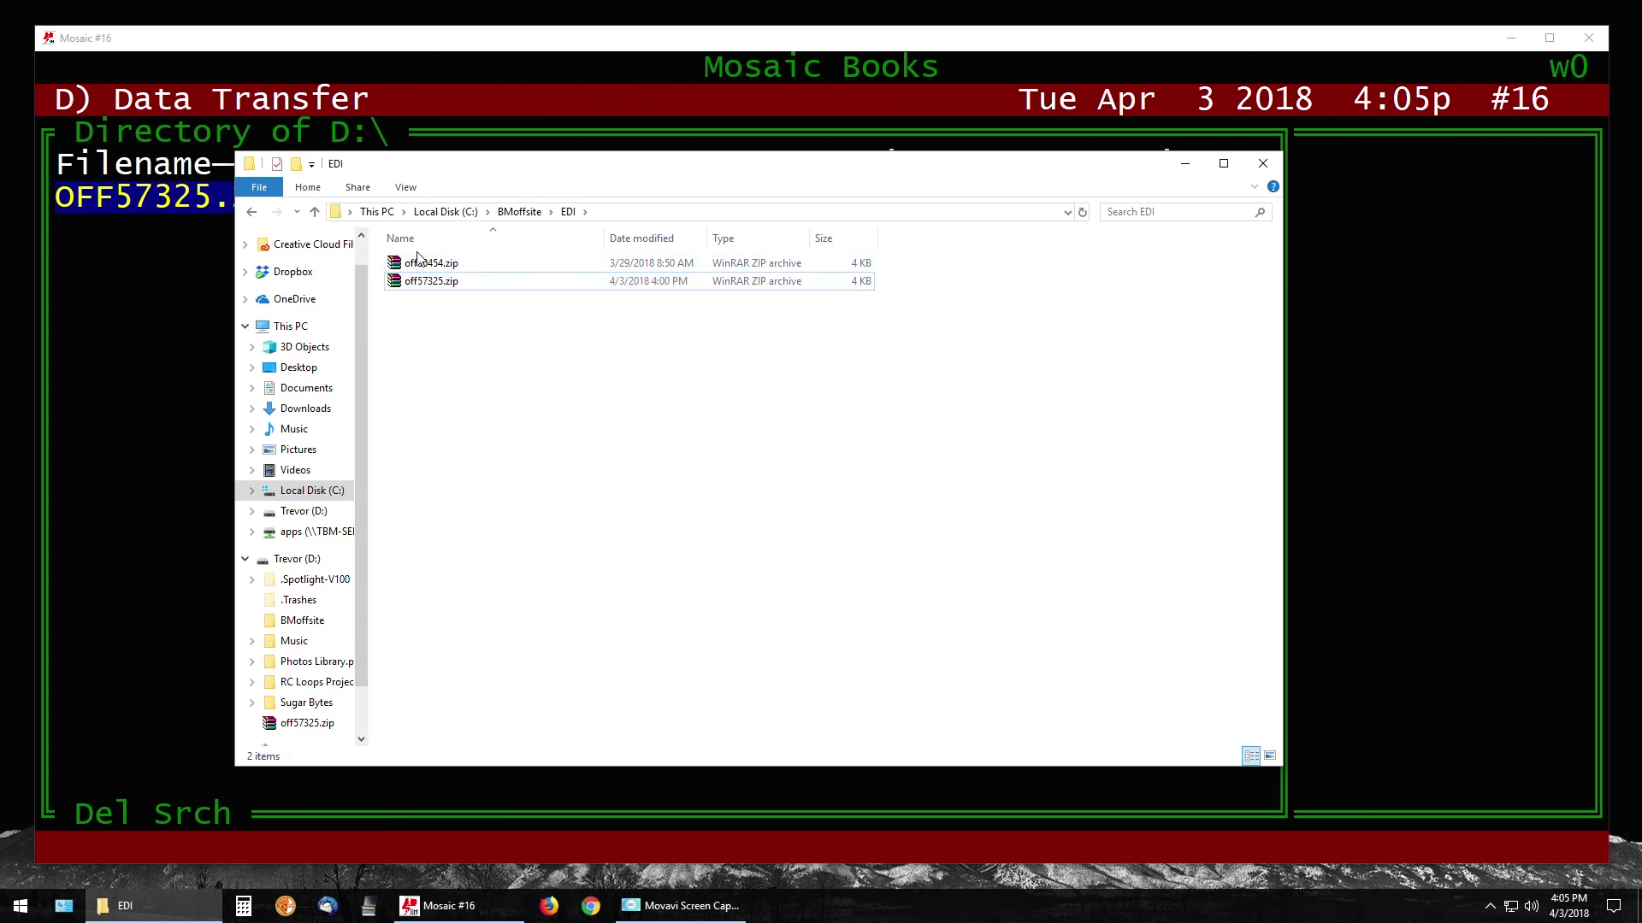
pyautogui.click(438, 338)
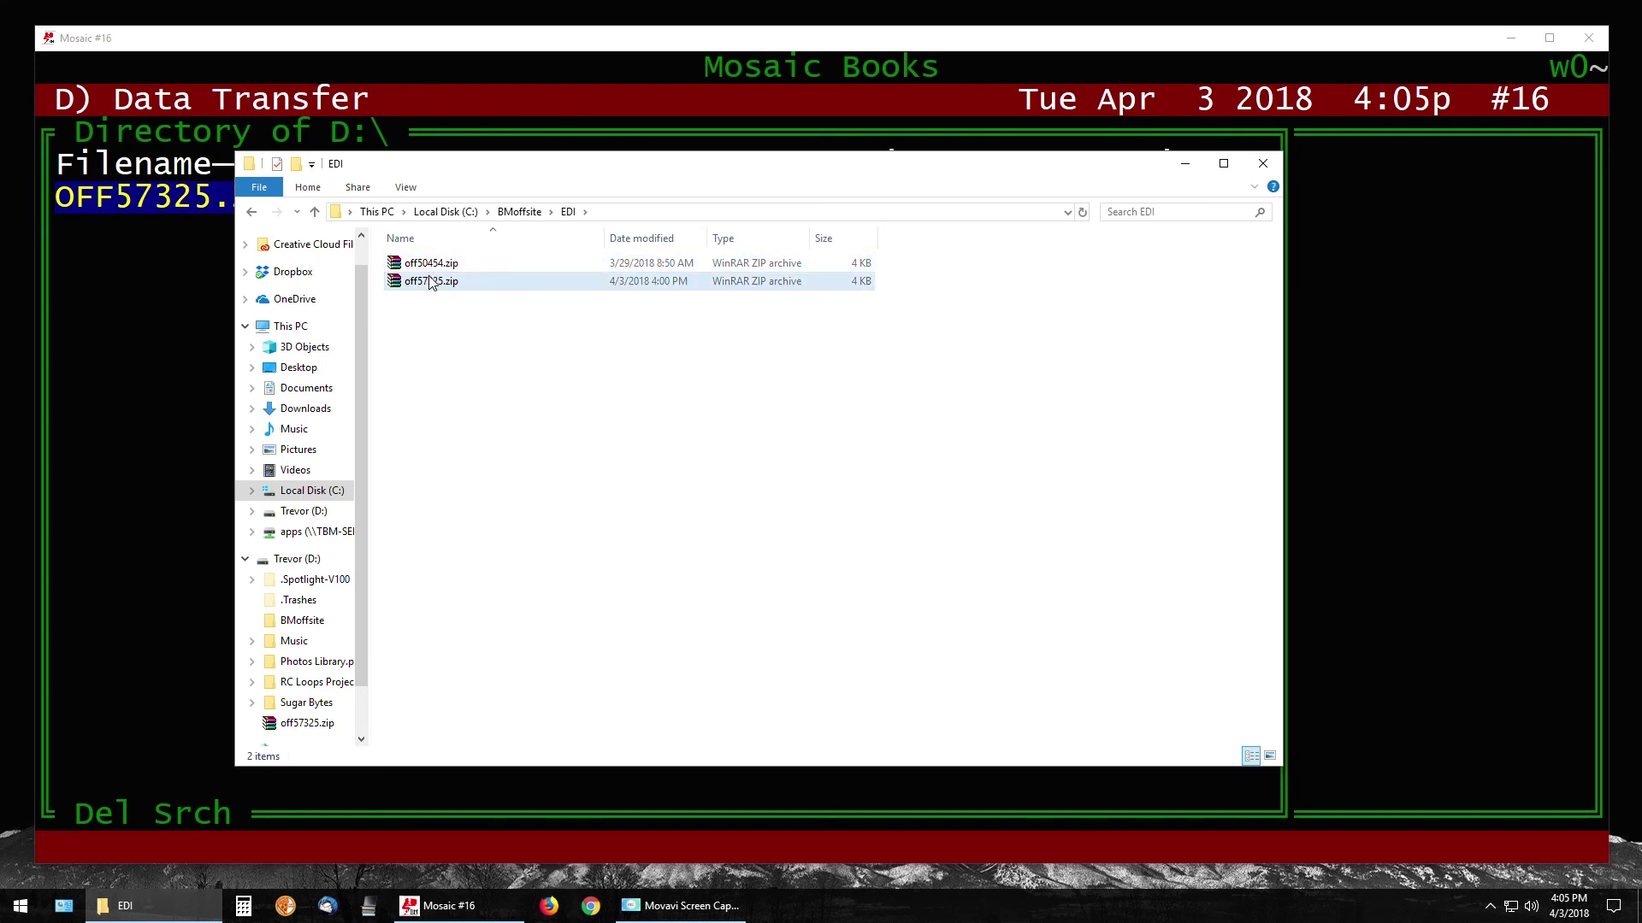
pyautogui.click(250, 213)
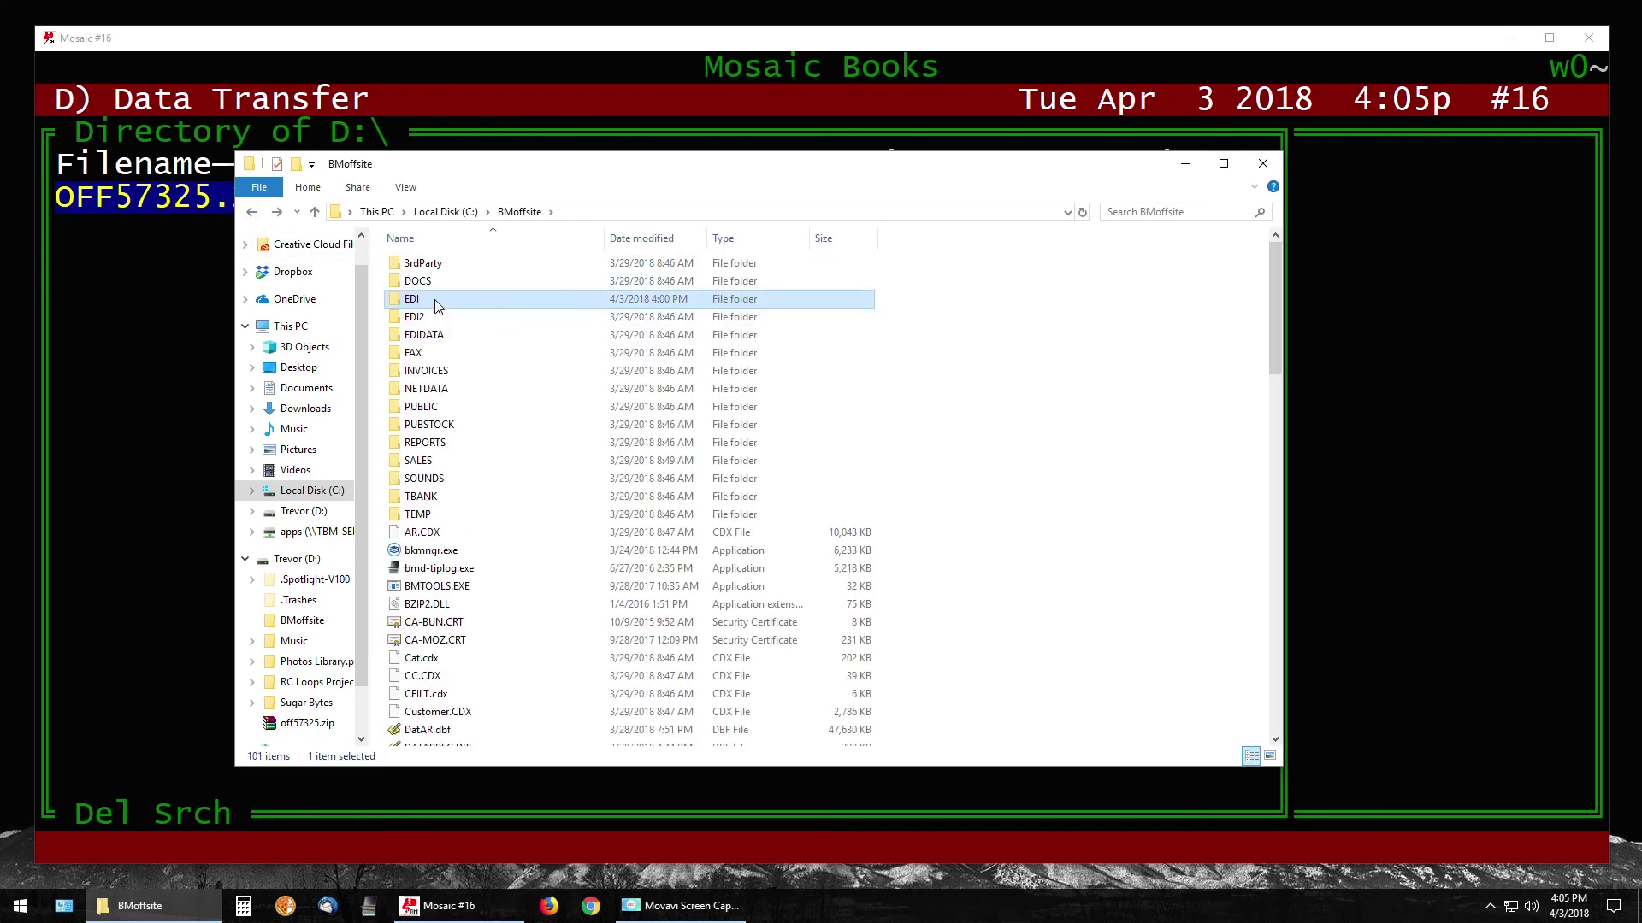